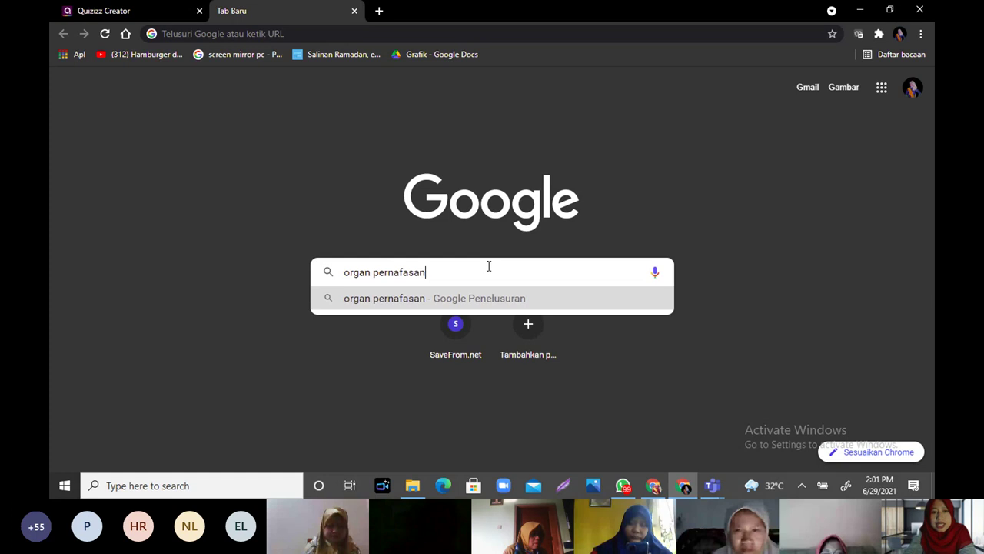
Step: Search Google Images for "organ pernafasan picture" and close the results
text(icy)
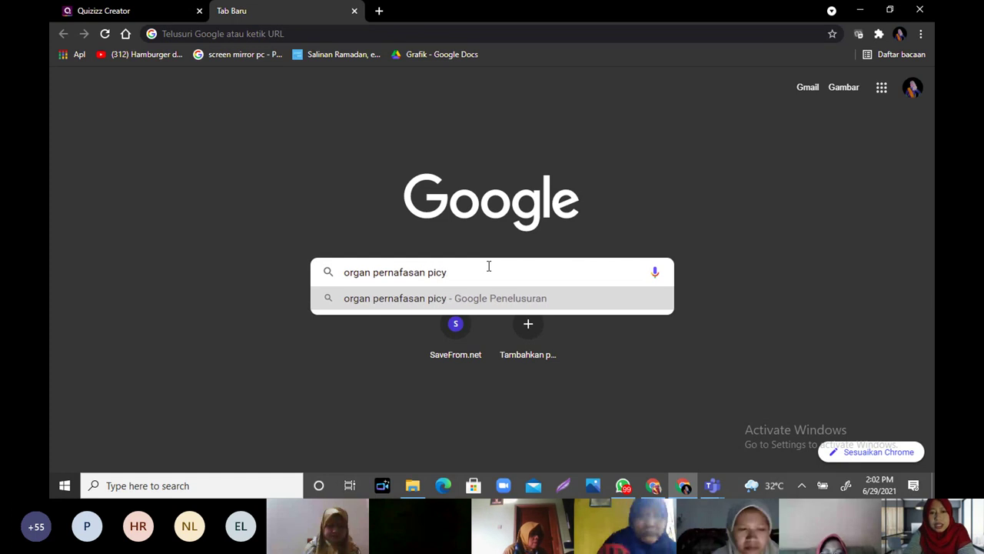
key(BackSpace)
text(ture)
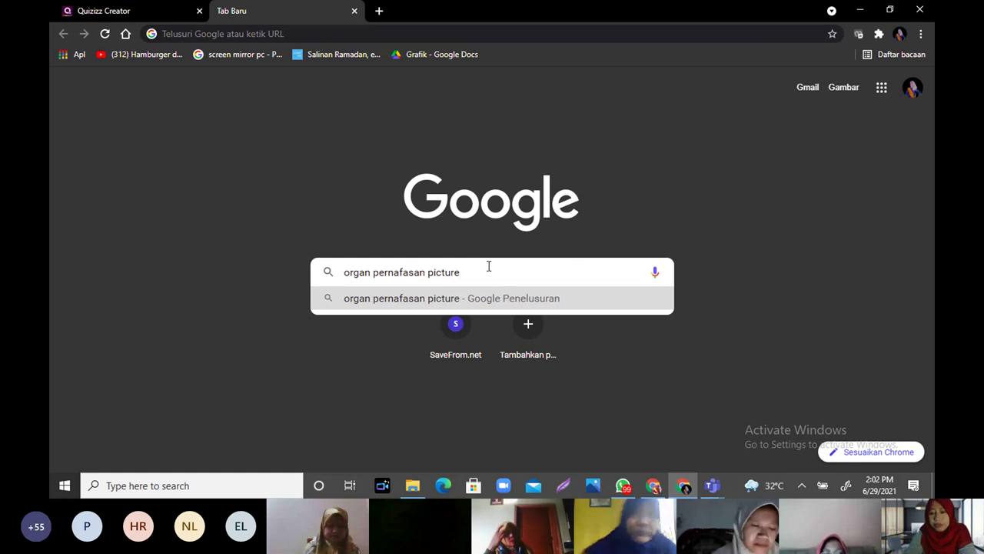
key(Return)
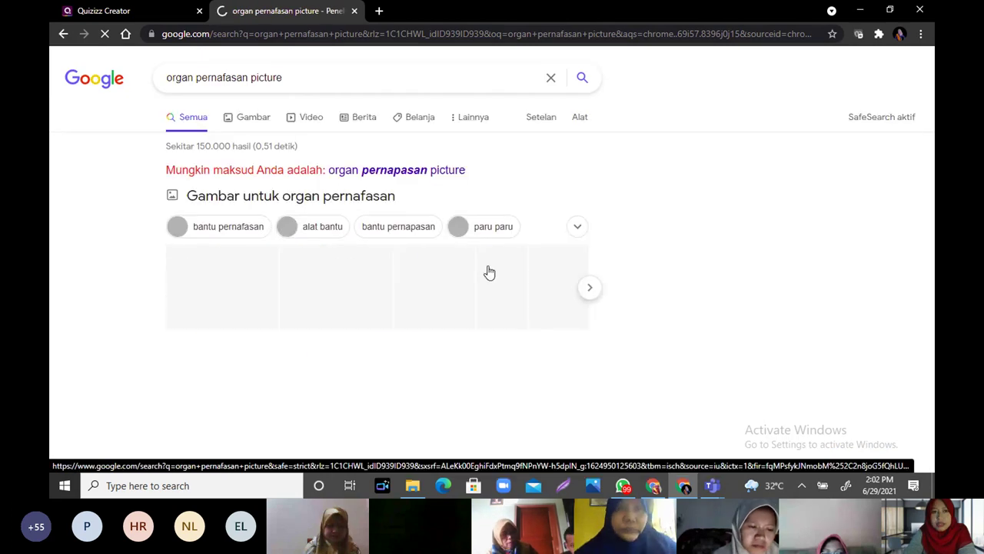
click(254, 119)
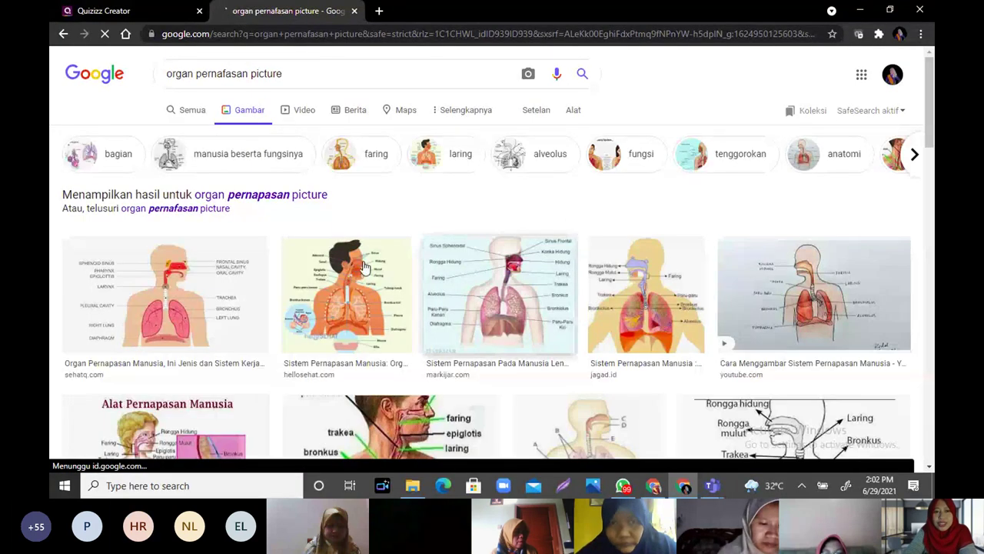
right_click(310, 258)
click(311, 255)
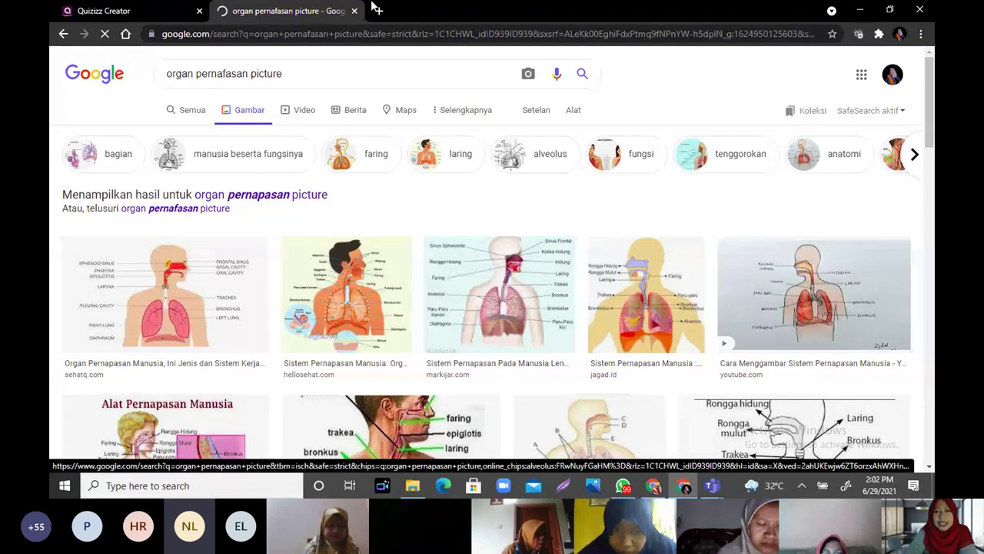
click(355, 11)
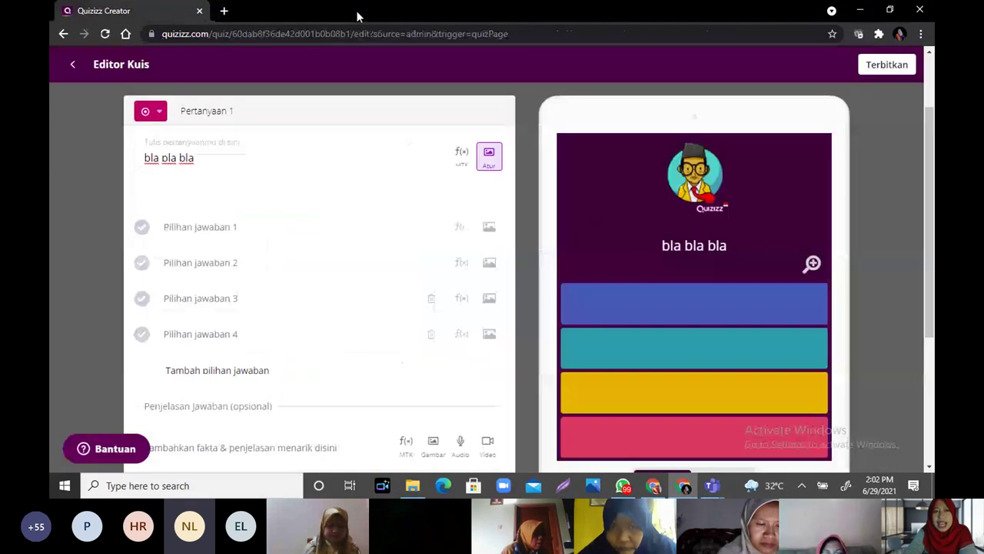
click(224, 11)
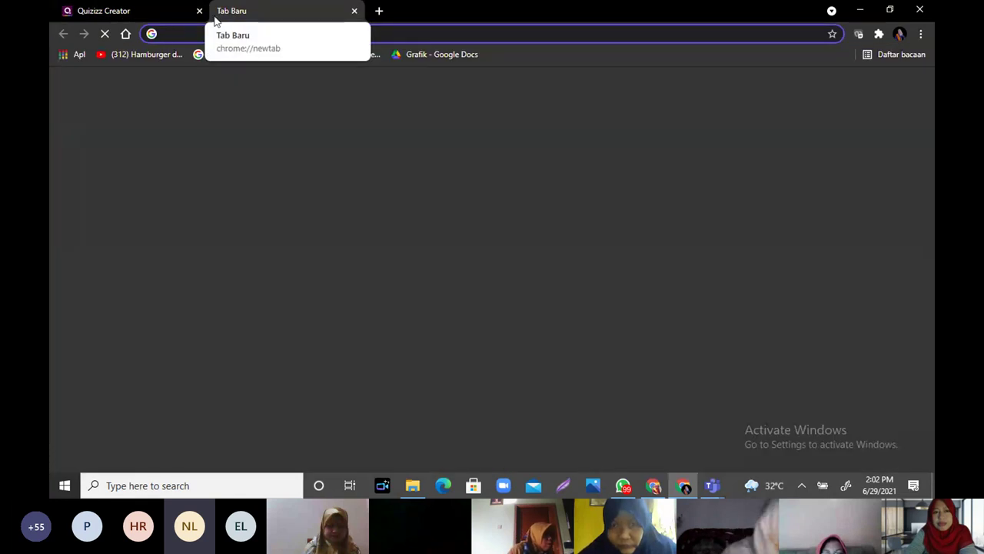
click(158, 13)
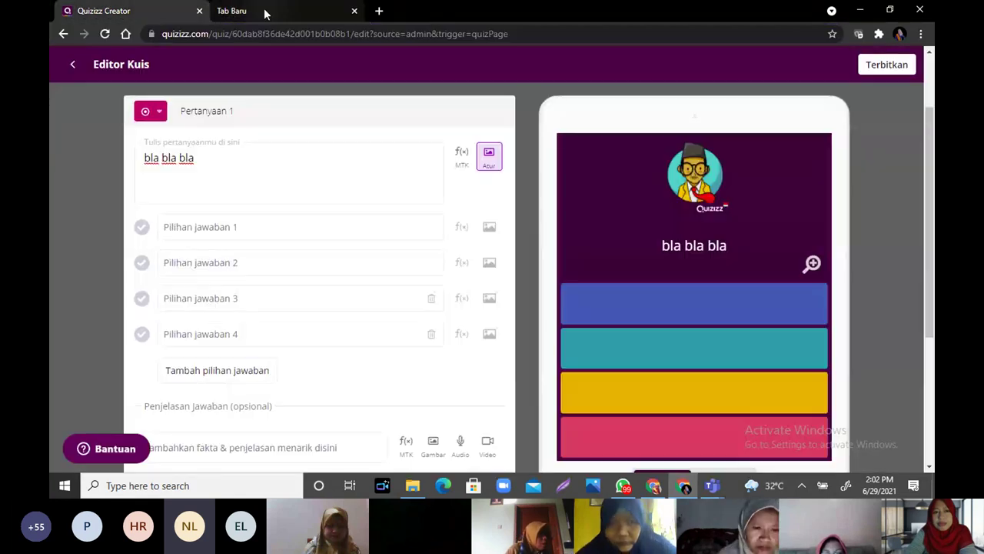
click(264, 12)
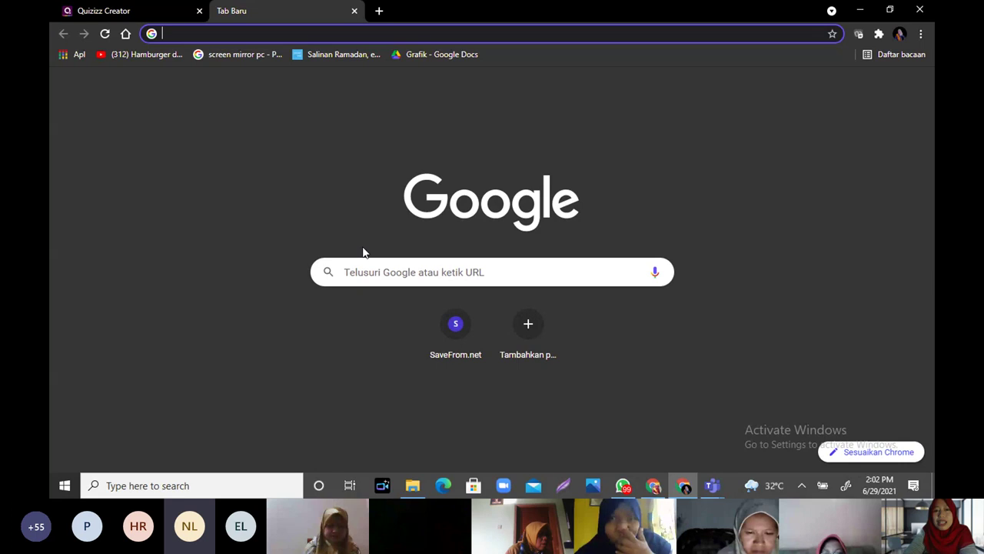
click(132, 12)
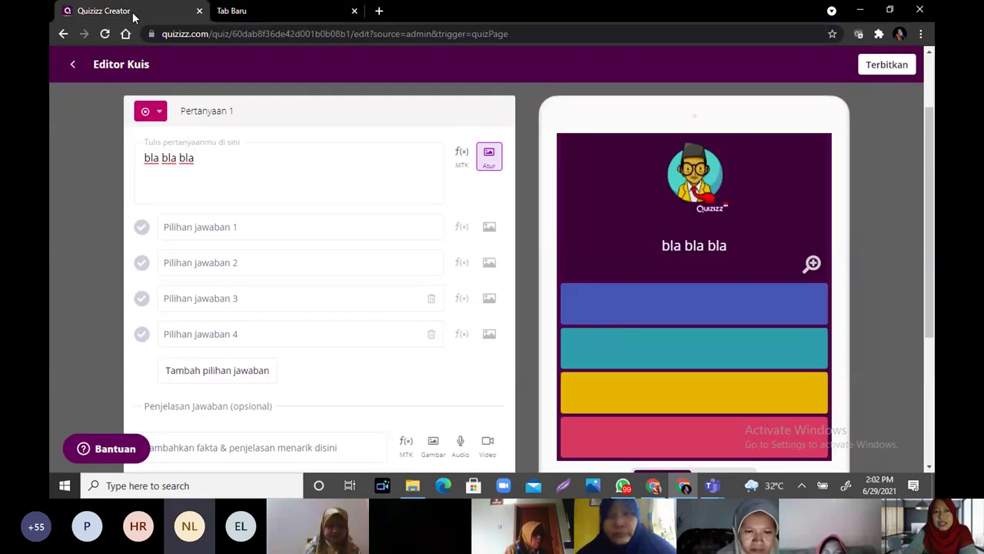
Step: Delete the current picture attached to the "bla bla bla" question in the quiz editor
click(492, 162)
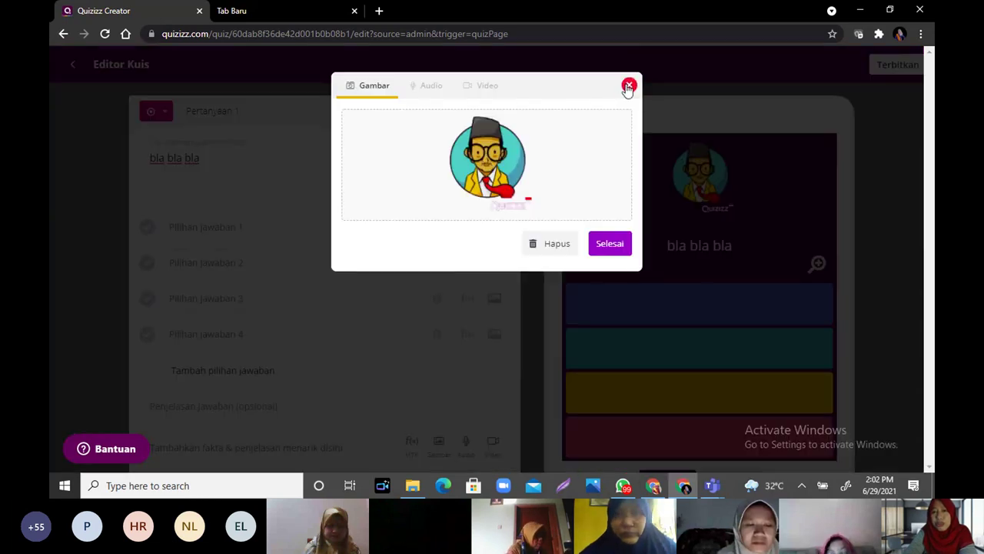
click(629, 86)
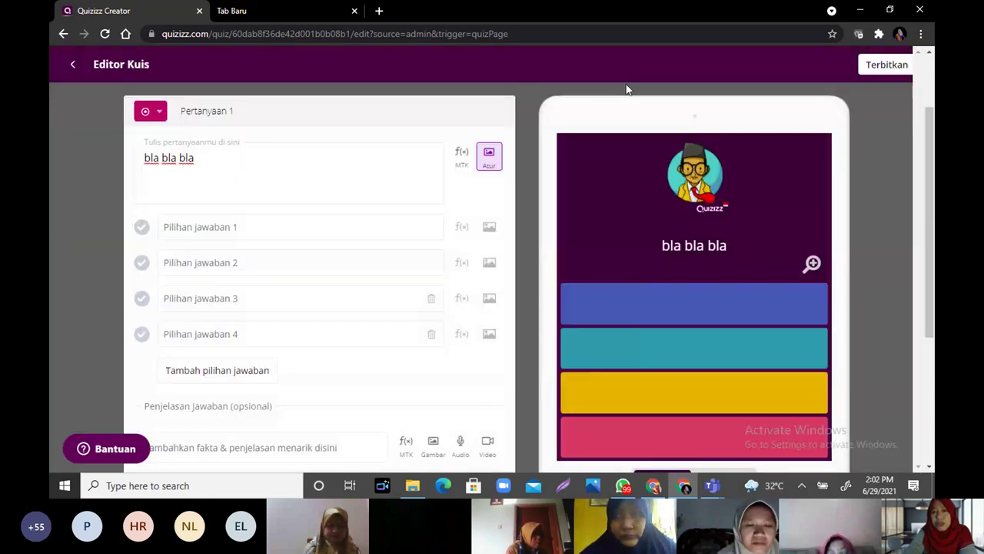
click(488, 157)
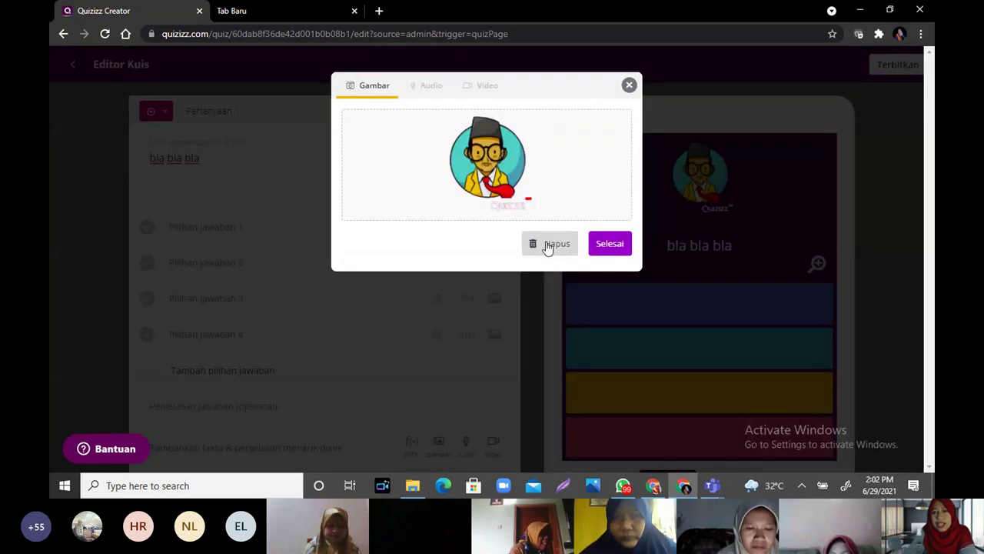
click(548, 245)
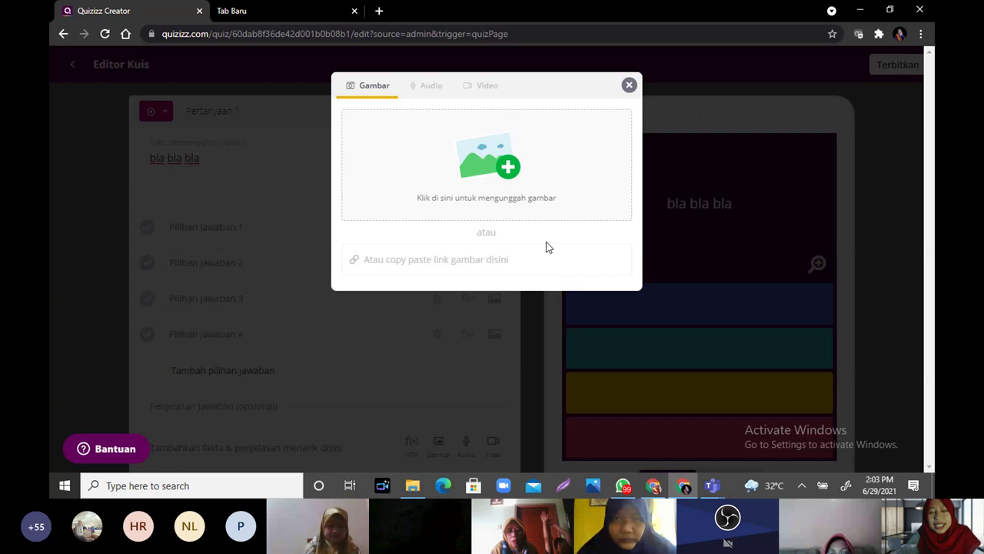
Step: Switch to the Microsoft Teams meeting, mute all other participants, and return to the quiz editor
mouse_move(712, 489)
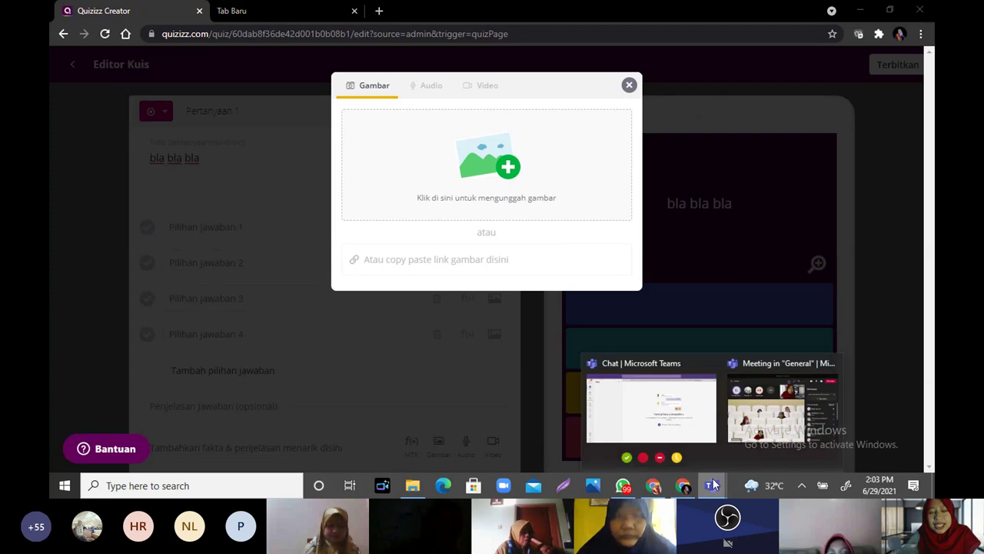
click(758, 394)
click(799, 207)
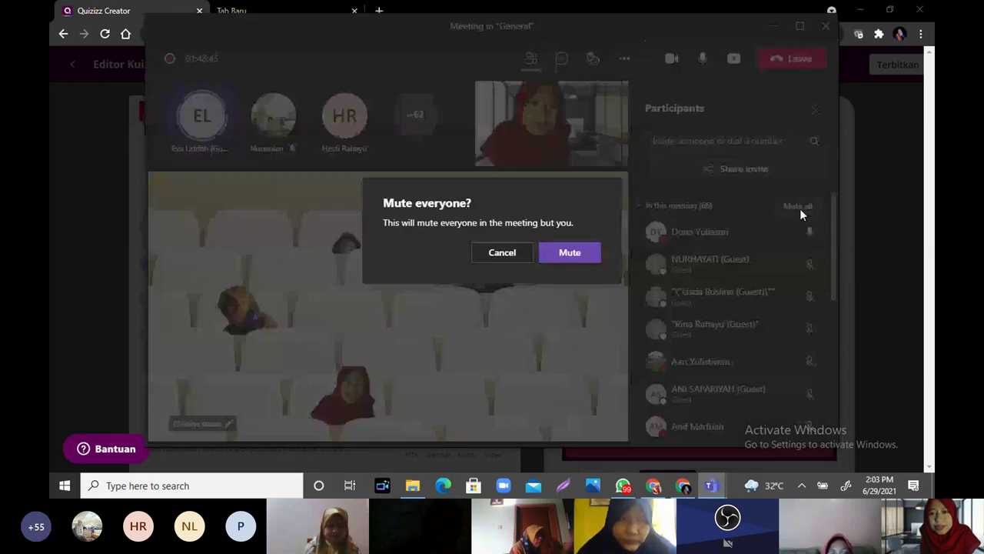
click(570, 253)
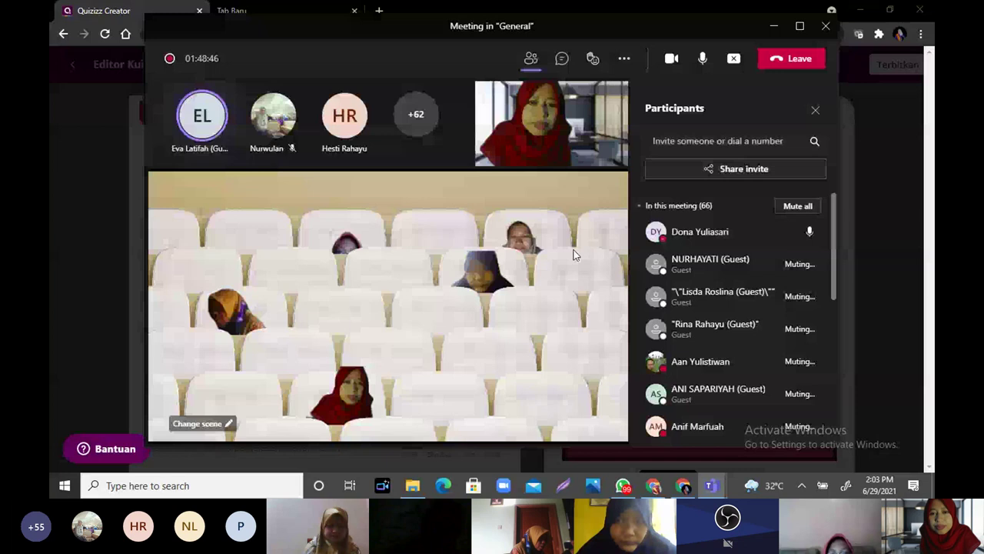
click(881, 233)
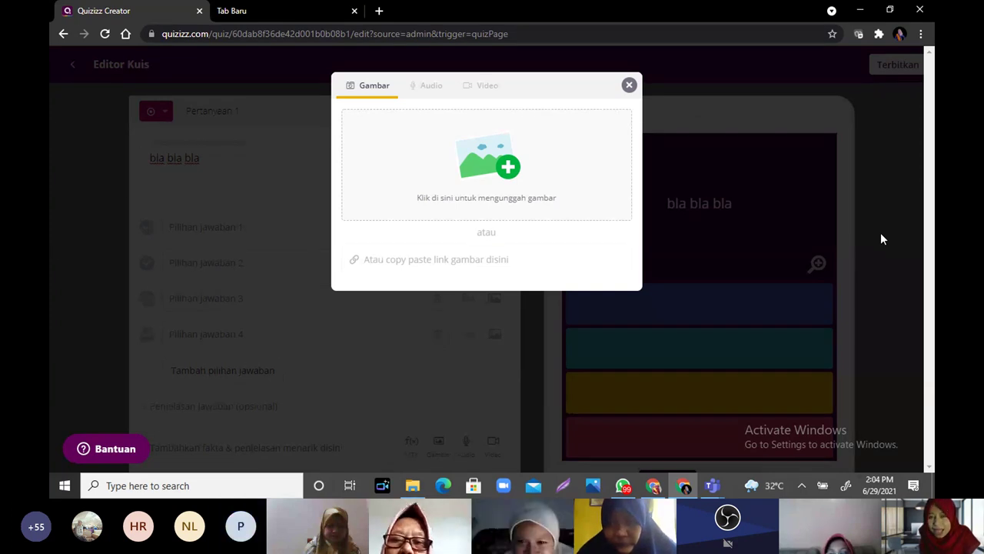
click(629, 87)
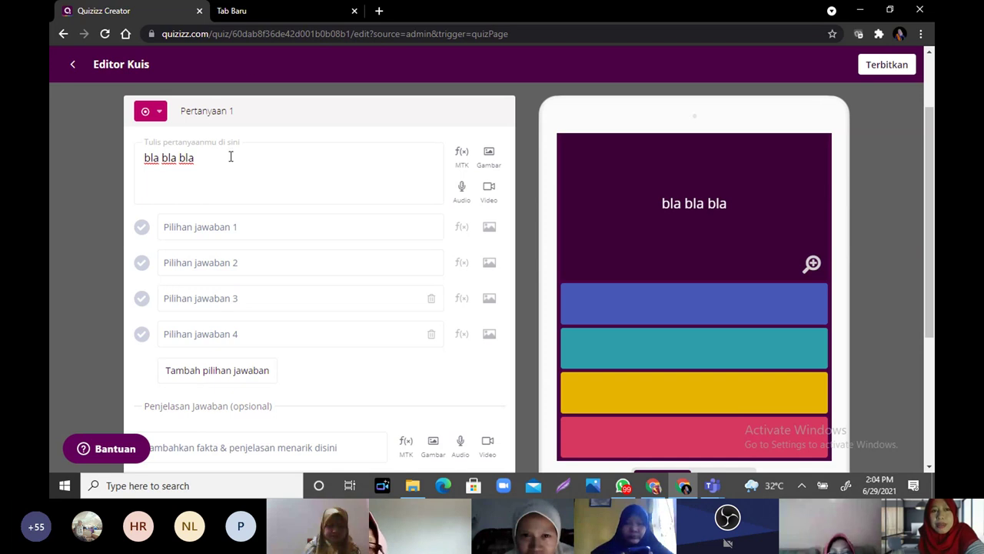
drag(230, 157, 121, 156)
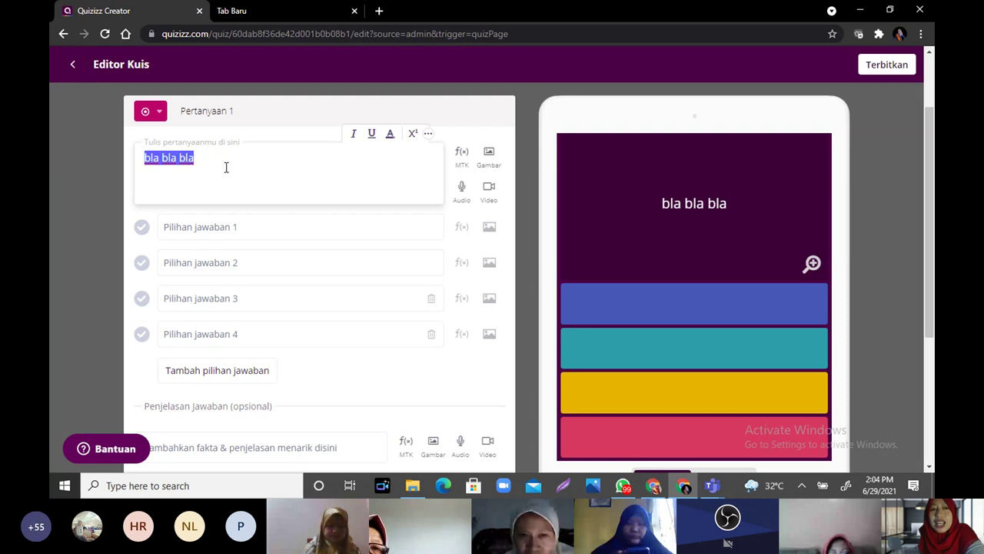
click(102, 167)
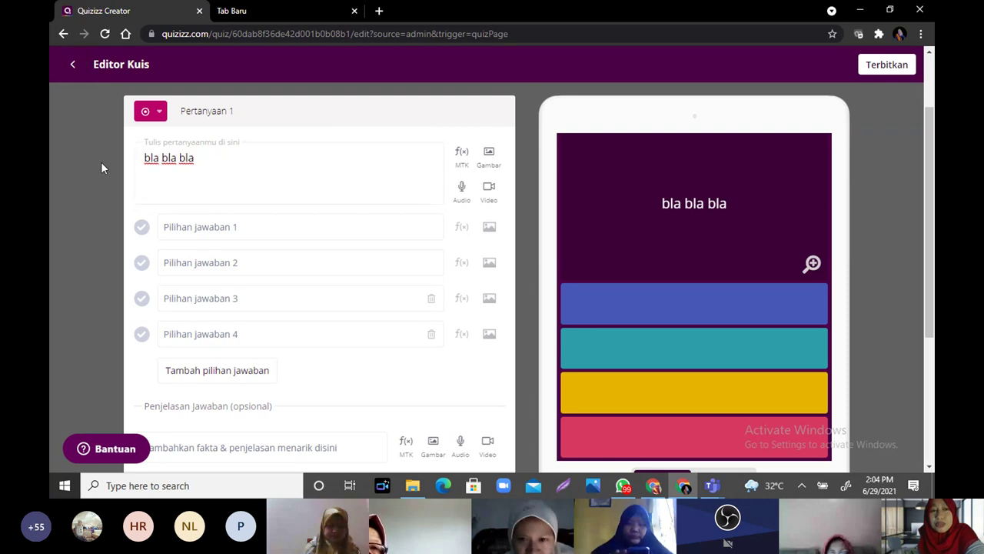
click(207, 170)
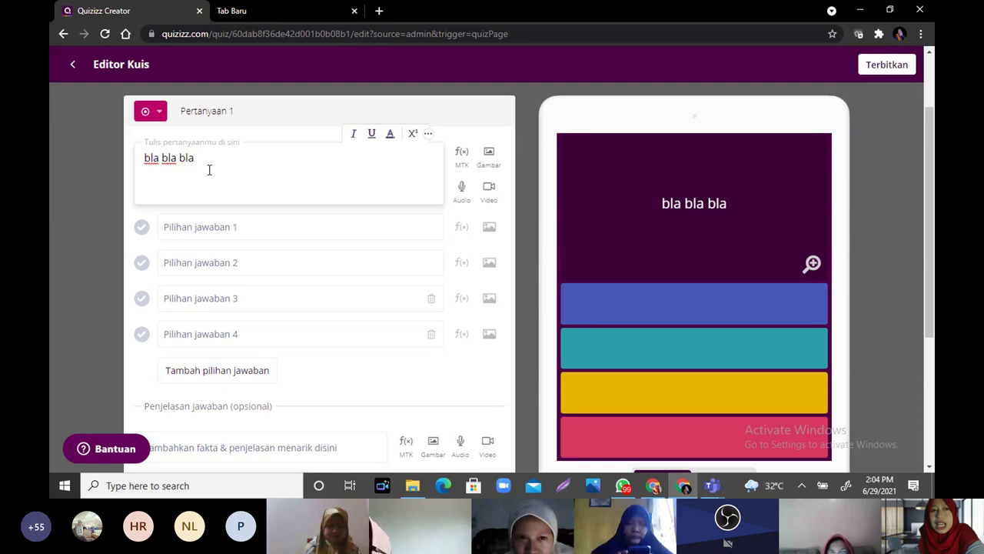
click(490, 154)
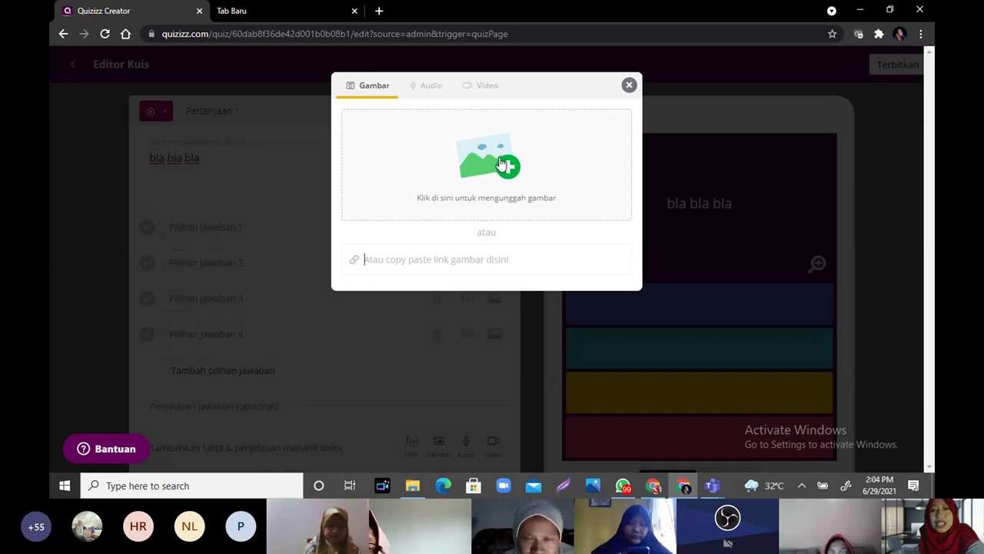
click(501, 163)
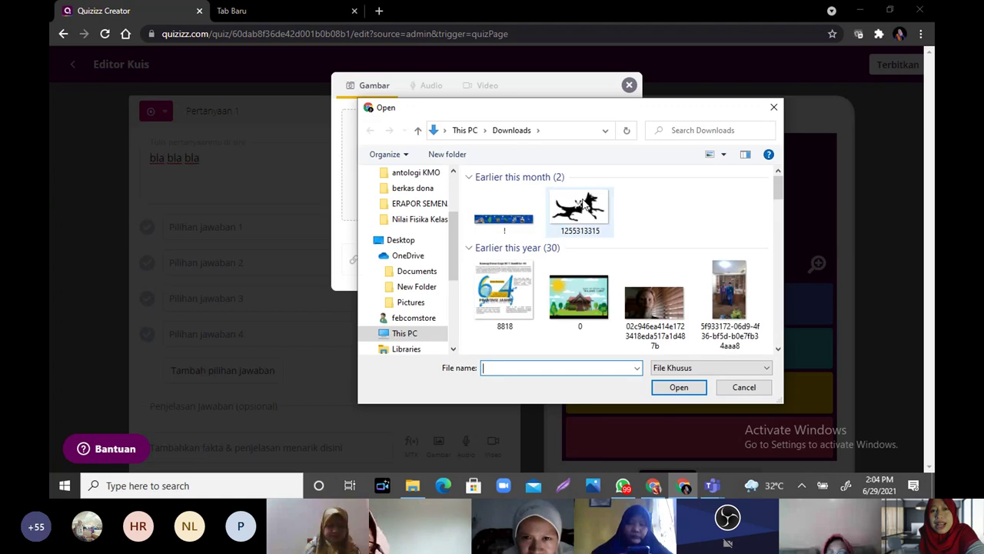
click(485, 239)
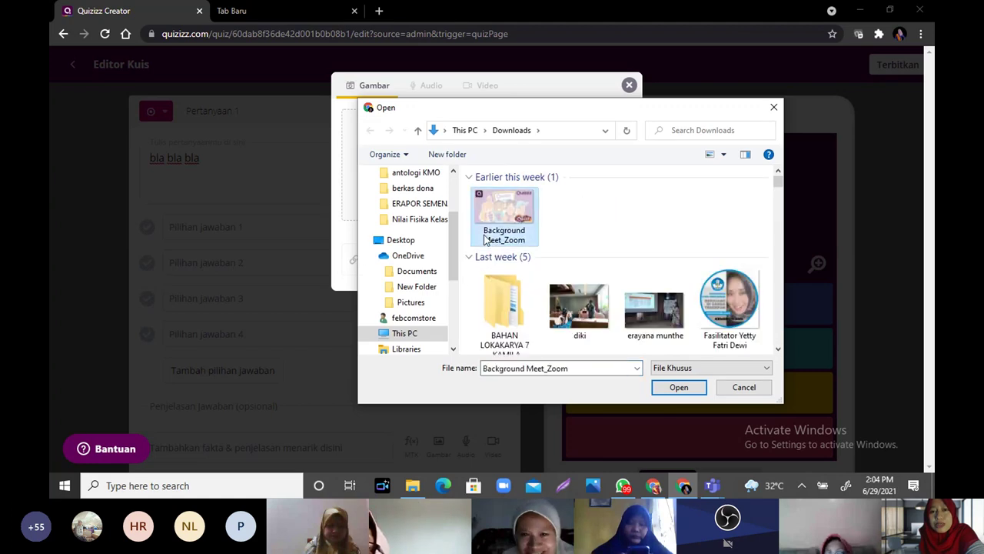
click(582, 241)
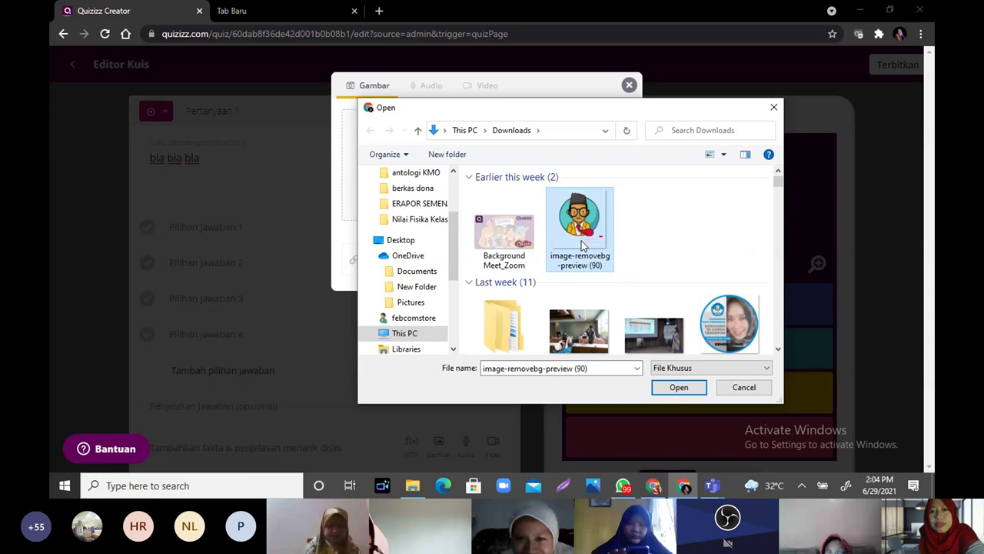
click(775, 109)
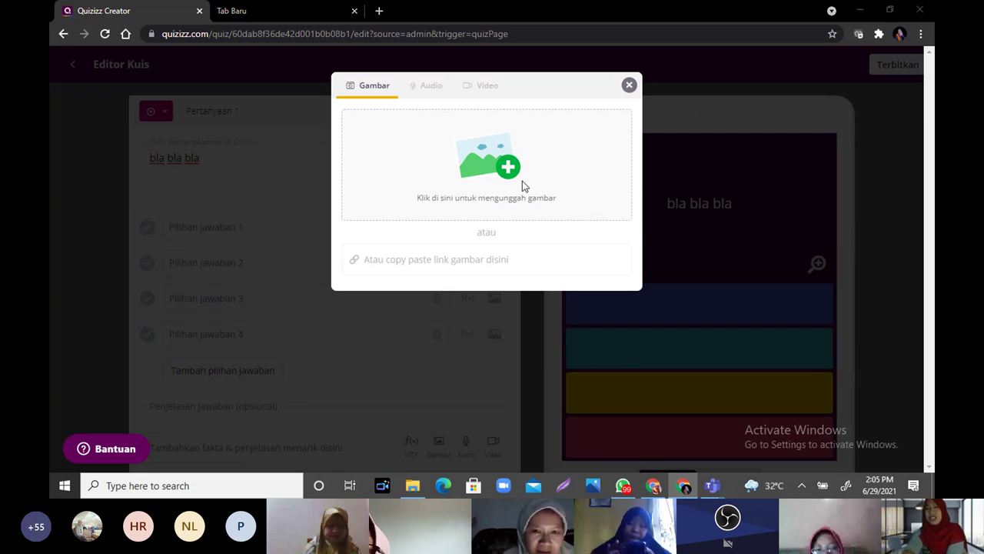
Step: Upload the Background Meet_Zoom image from Downloads as the picture for question 1 and finish the image dialog
click(522, 181)
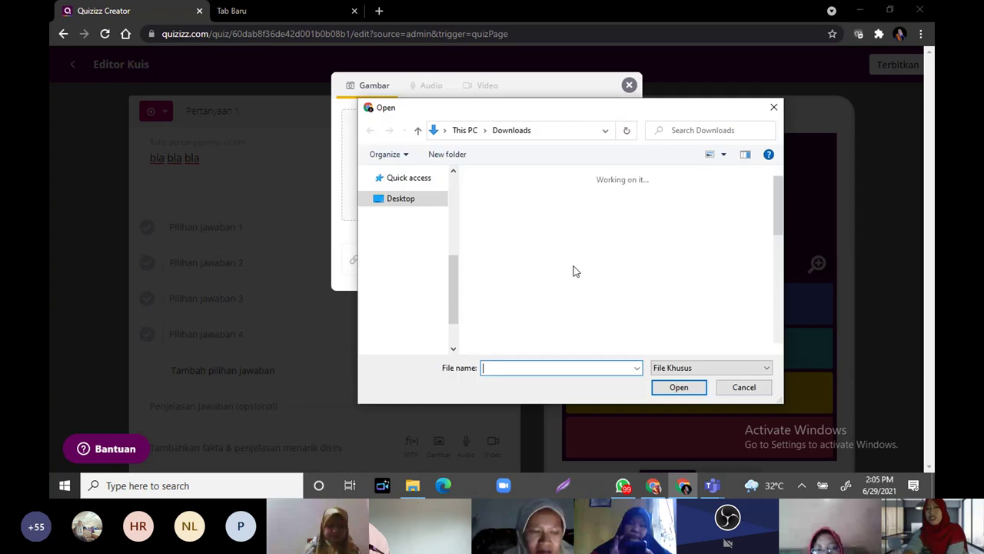
click(579, 235)
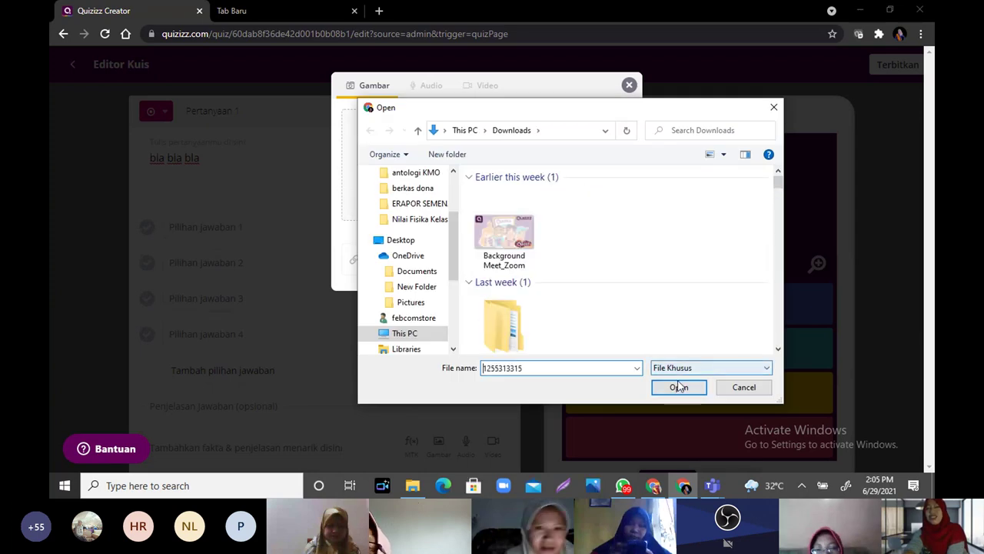
click(504, 231)
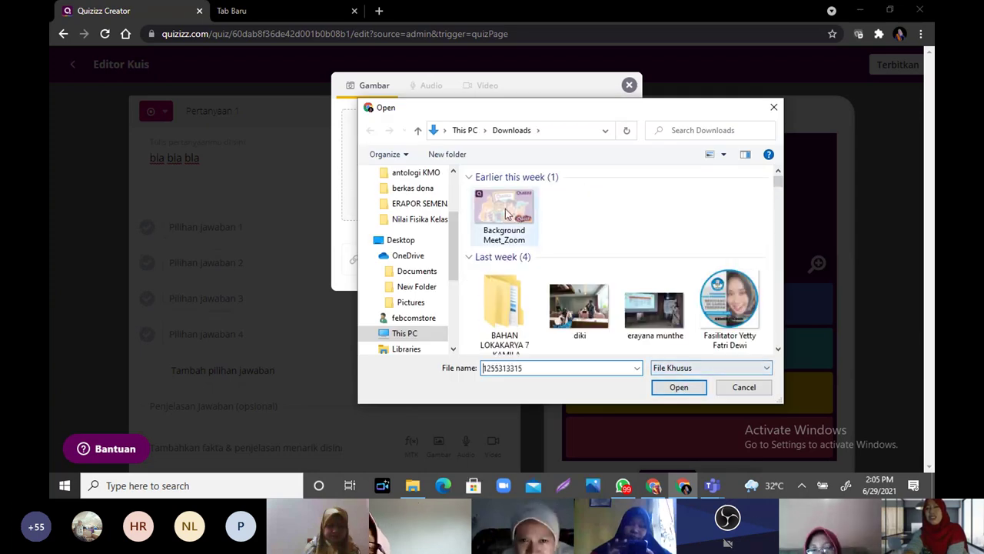
click(668, 389)
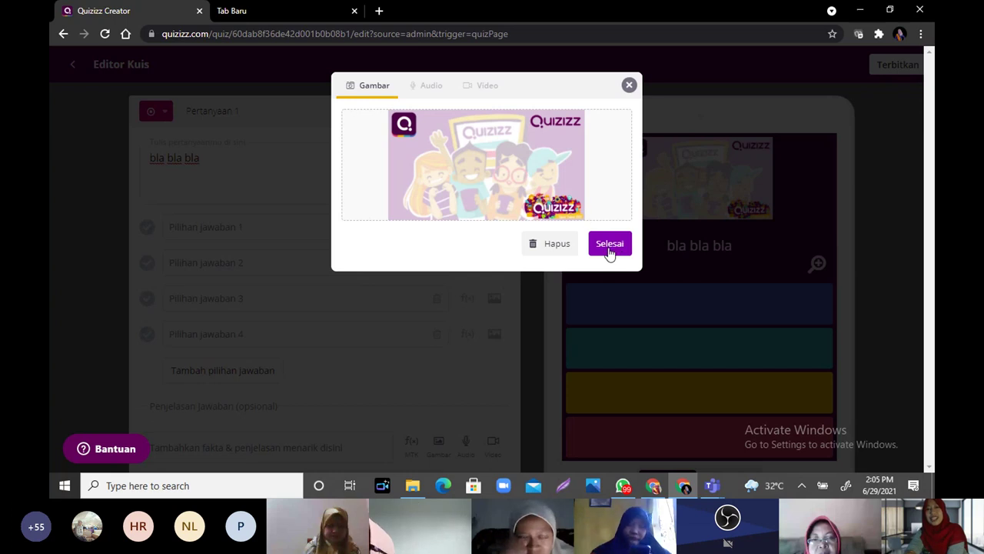
click(609, 252)
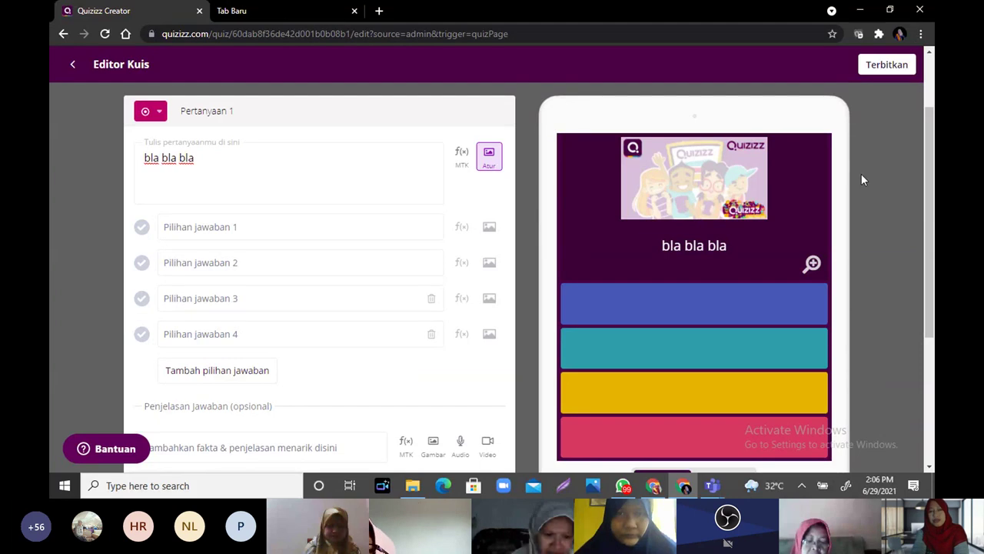
click(383, 11)
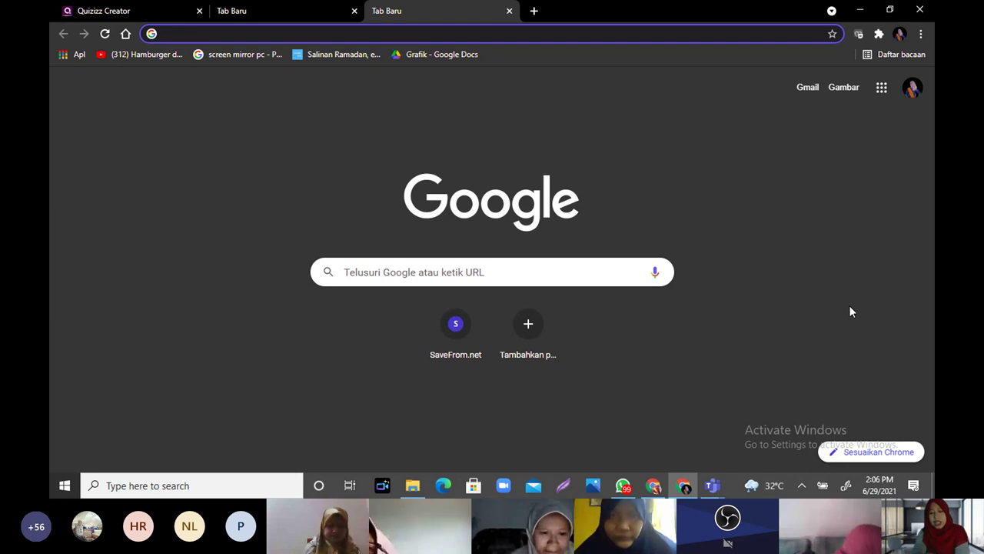
click(141, 13)
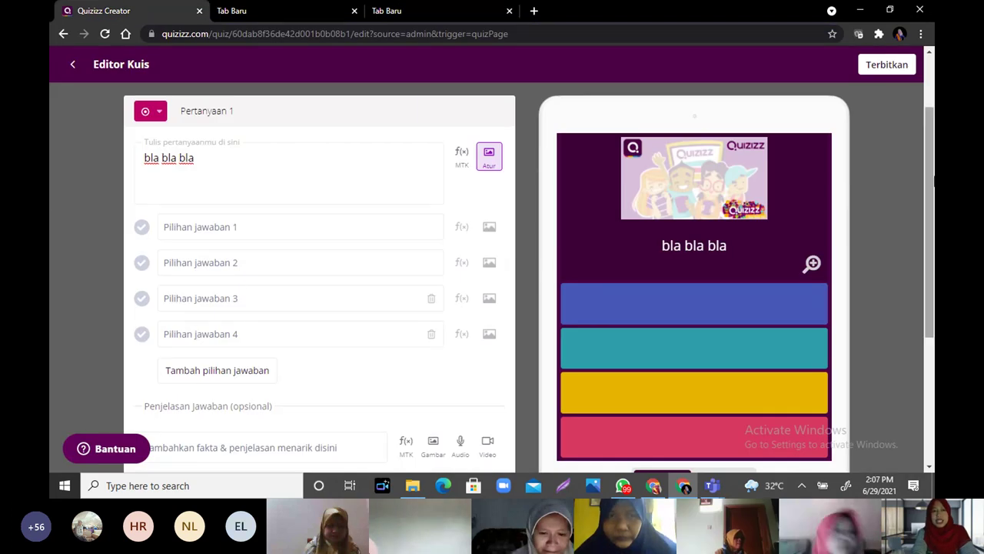
scroll(934, 182, down, 3)
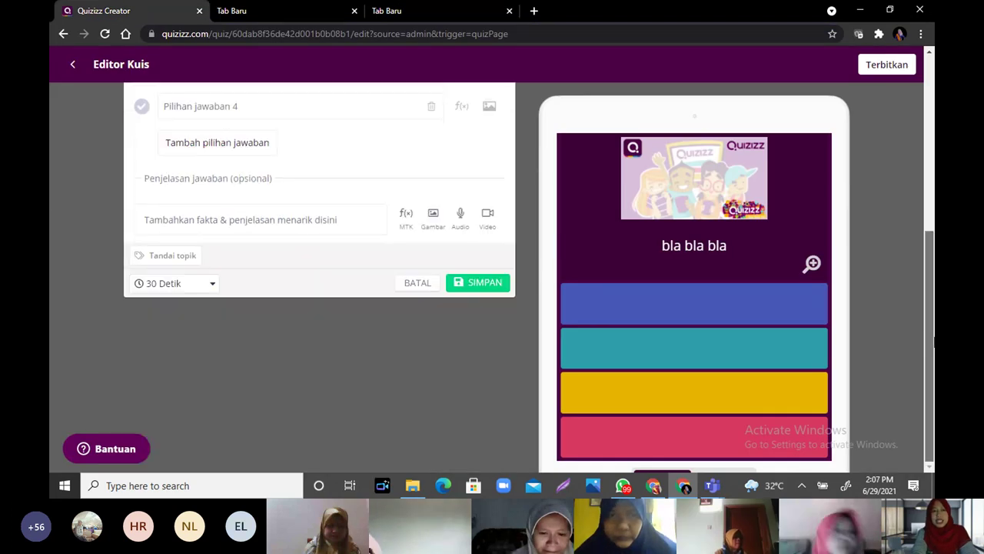
Step: Cancel editing the question and leave the quiz editor for the quiz's overview page
click(415, 283)
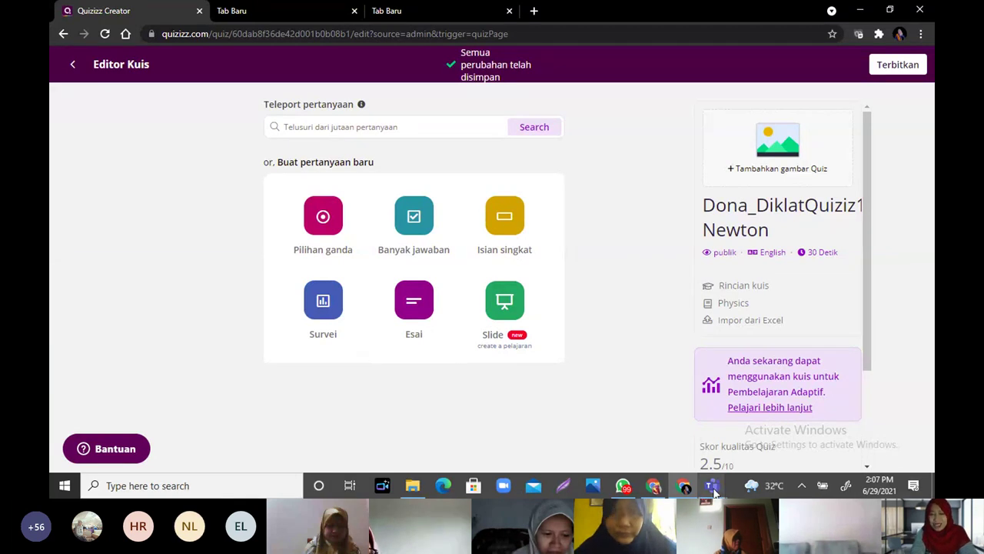
mouse_move(714, 493)
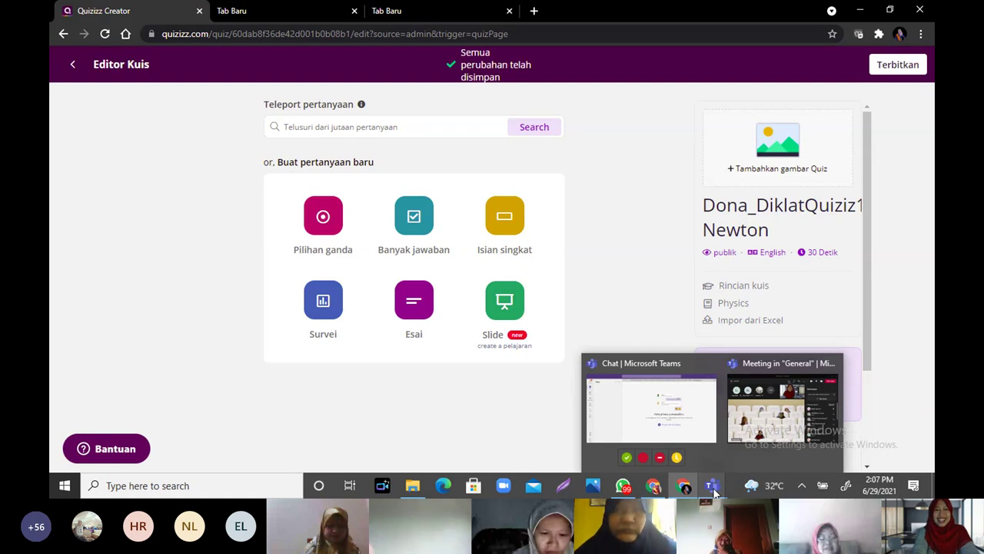
click(72, 76)
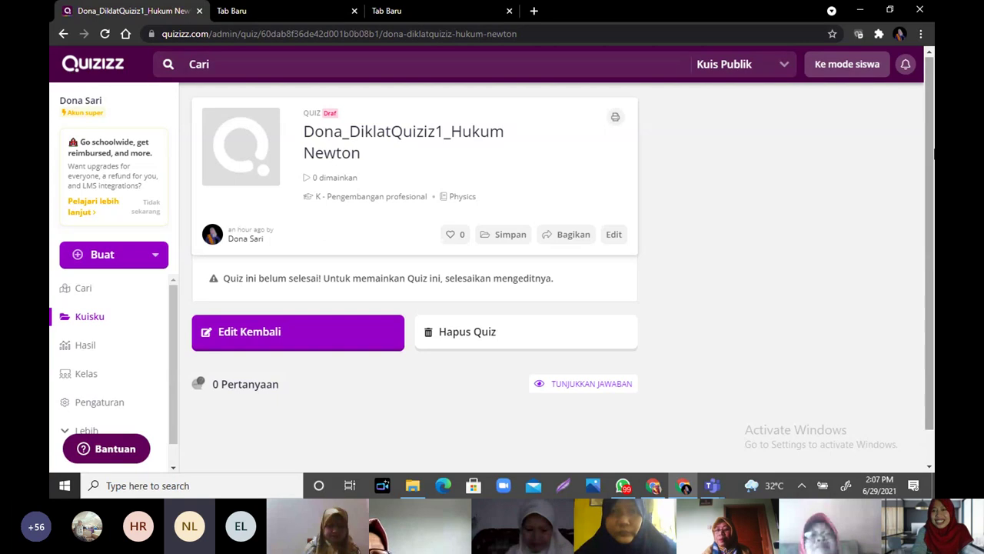
scroll(554, 261, down, 1)
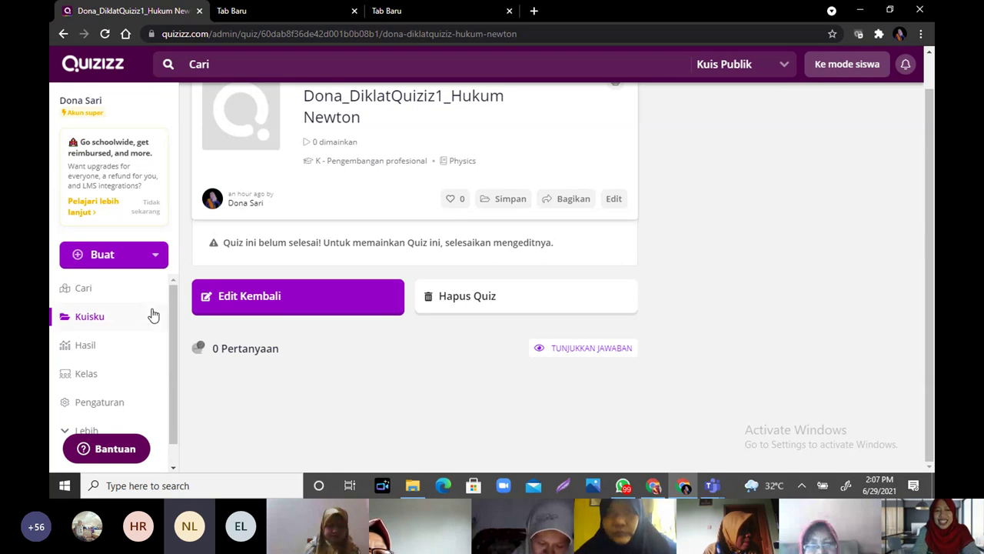
Step: Open the account settings and look through the display language and password sections
click(94, 402)
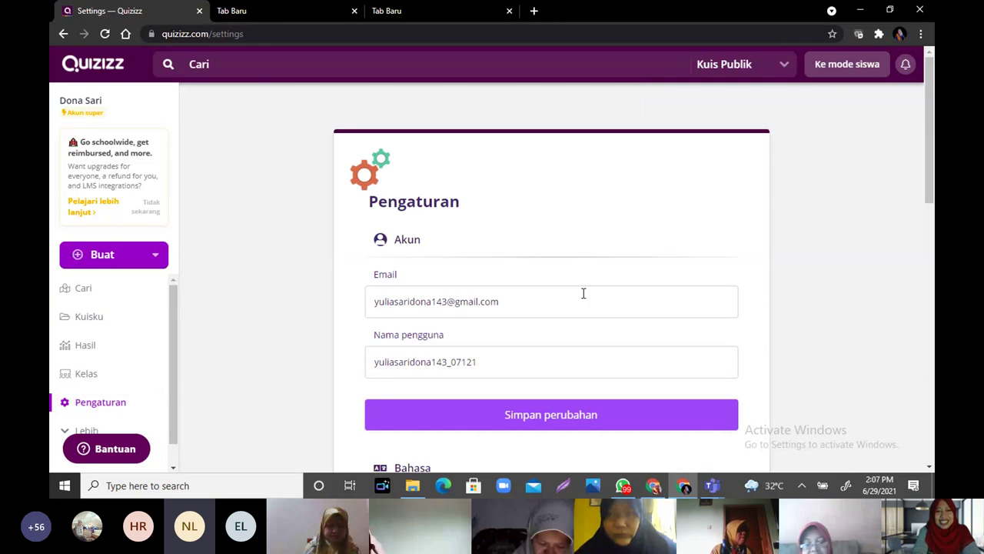
scroll(583, 293, down, 3)
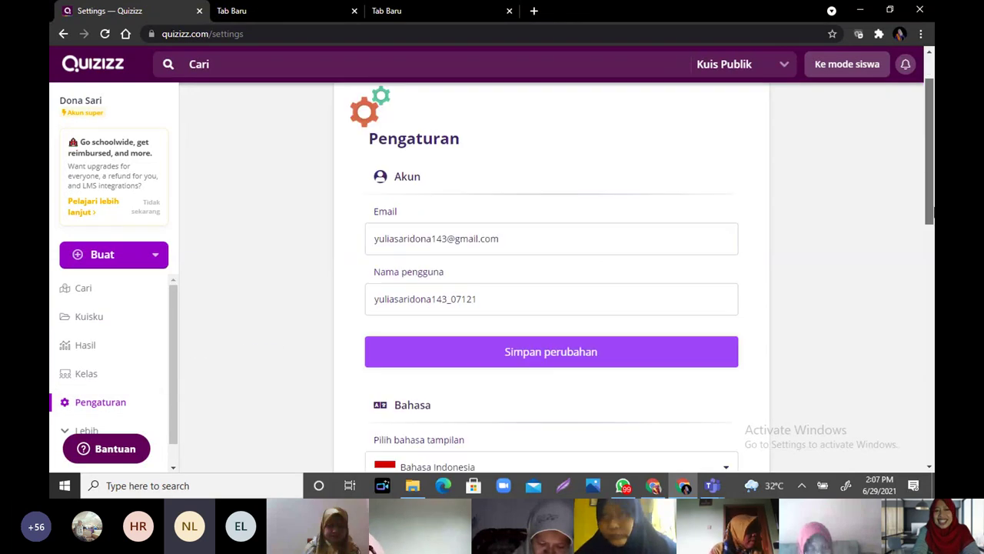
drag(932, 262, 933, 307)
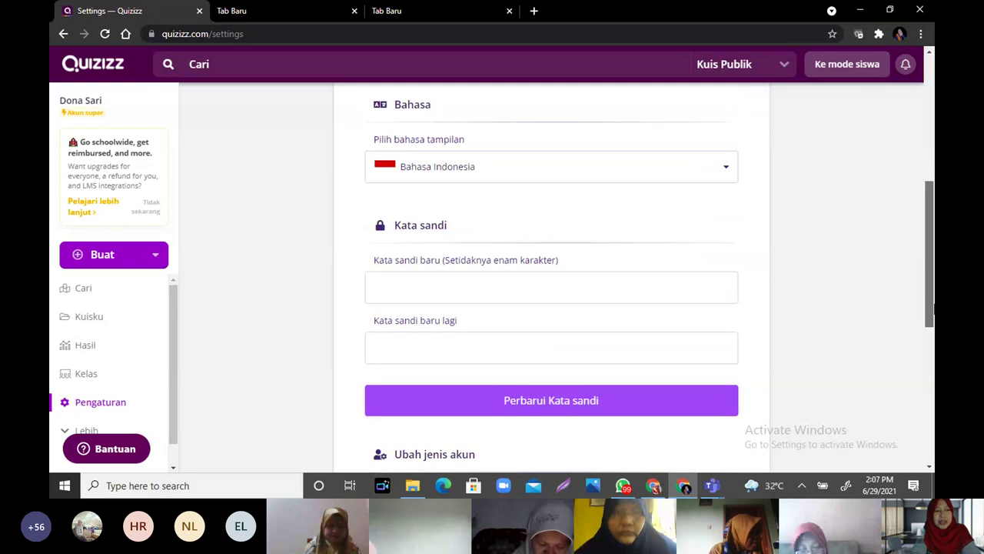
scroll(195, 313, up, 1)
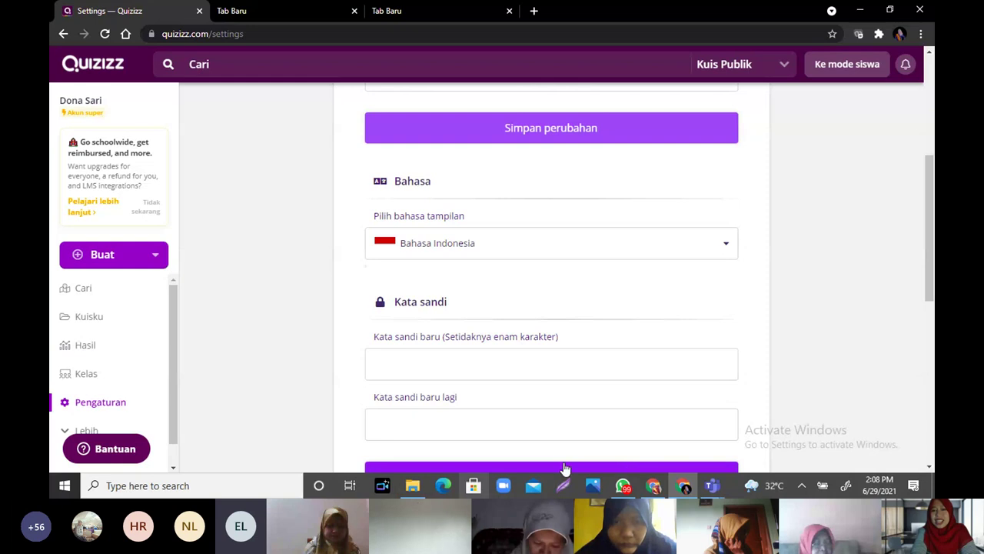
Step: Show slide 5 on public/private quizzes in the Google Slides assignment template, and return to the Quizizz window
click(656, 483)
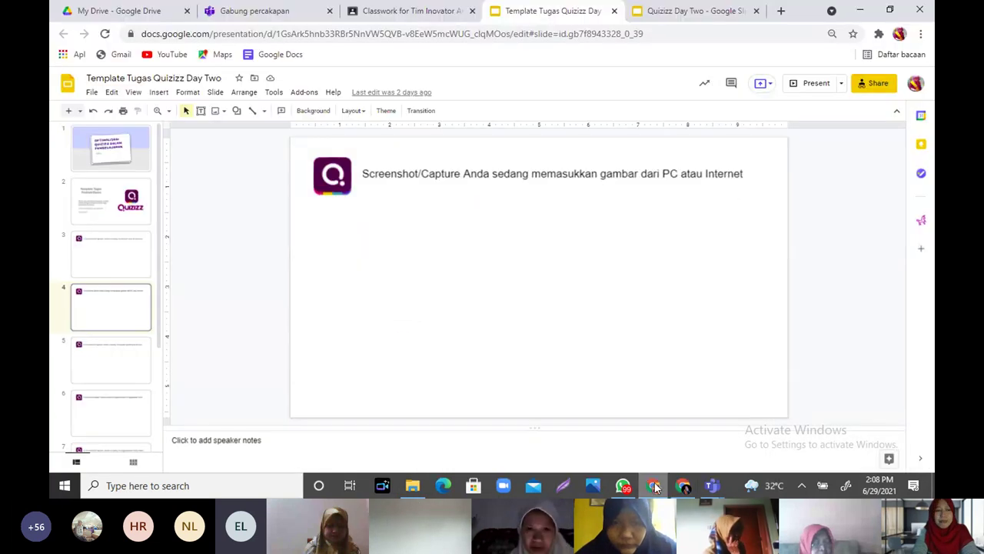
click(126, 372)
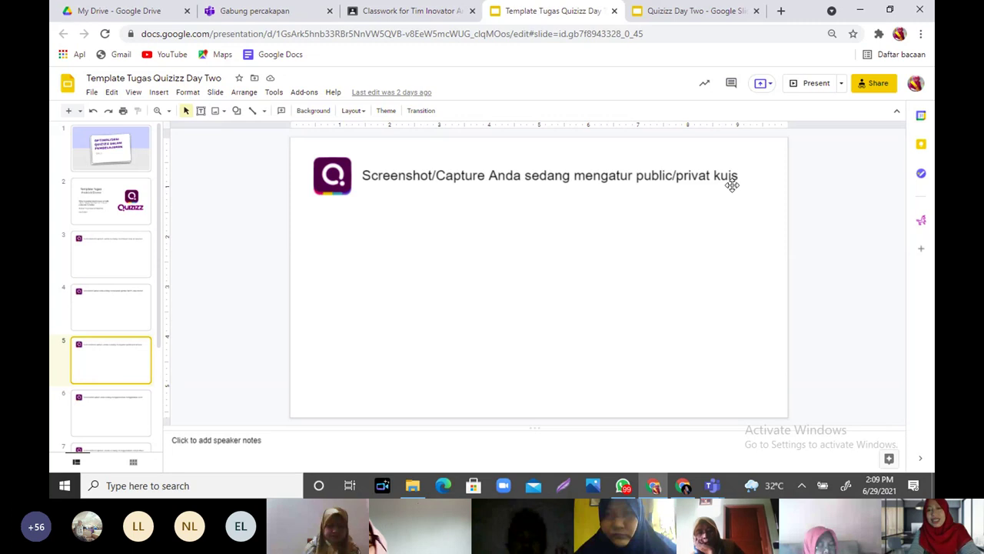
click(685, 487)
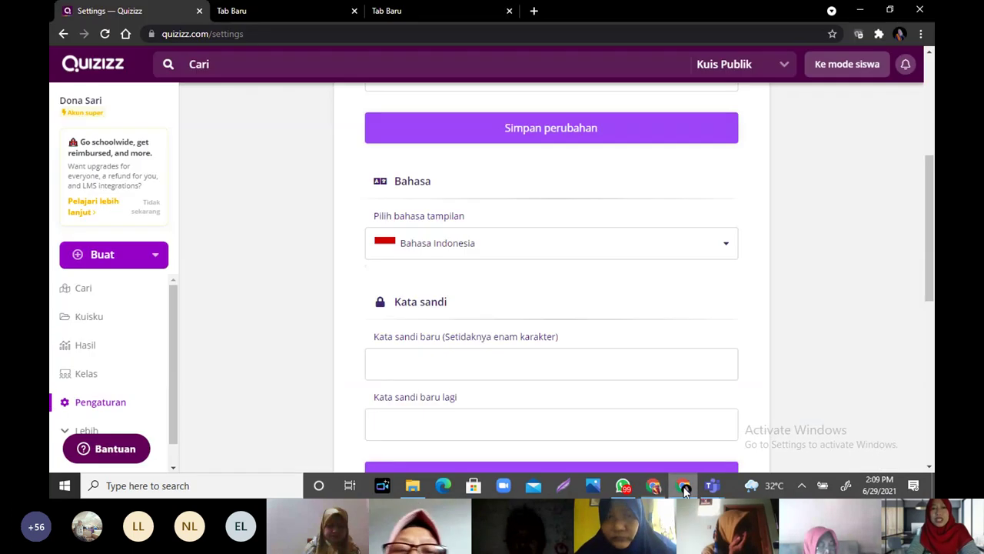
Step: Open the IHT SMAN 15 Muja quiz from the Kuisku list of own quizzes
click(89, 317)
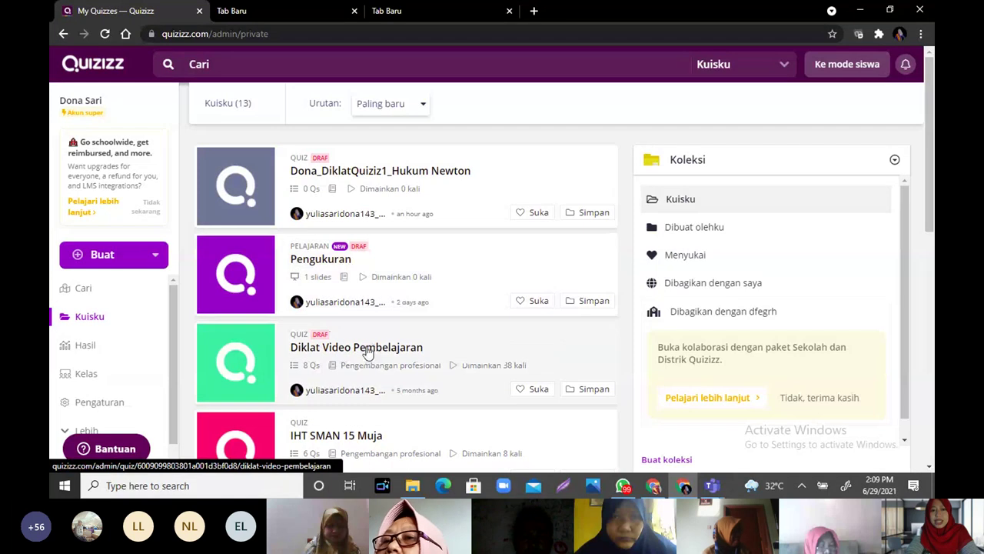
click(375, 189)
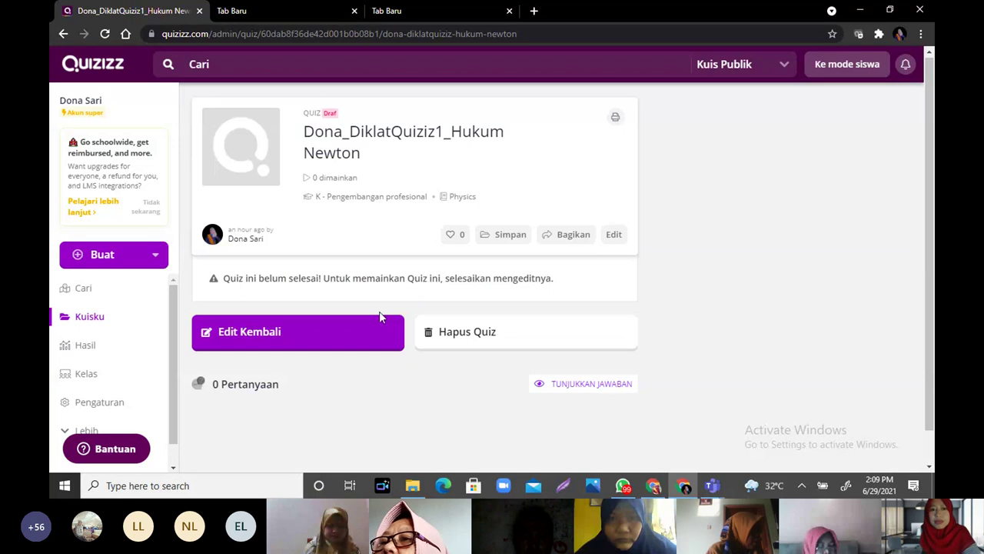
click(91, 322)
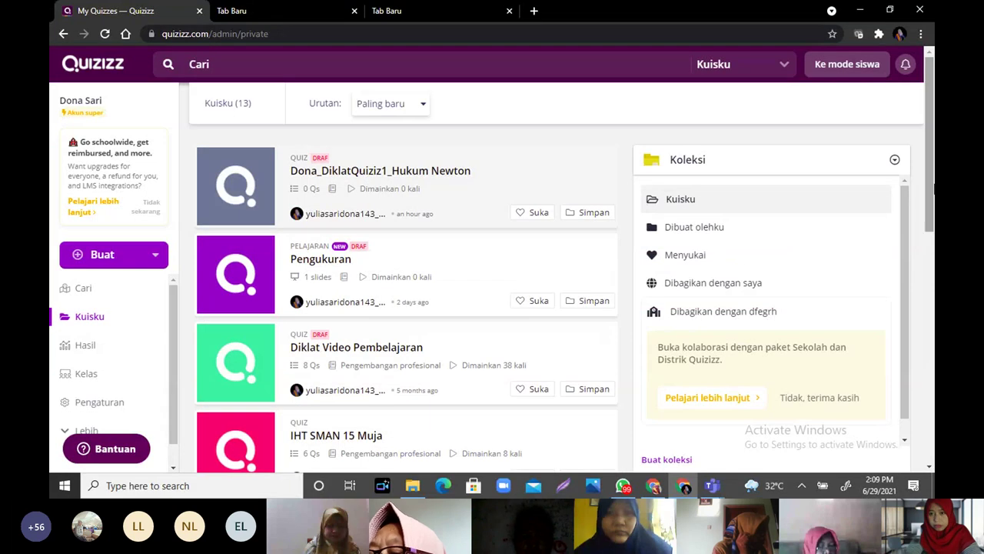
scroll(428, 298, down, 2)
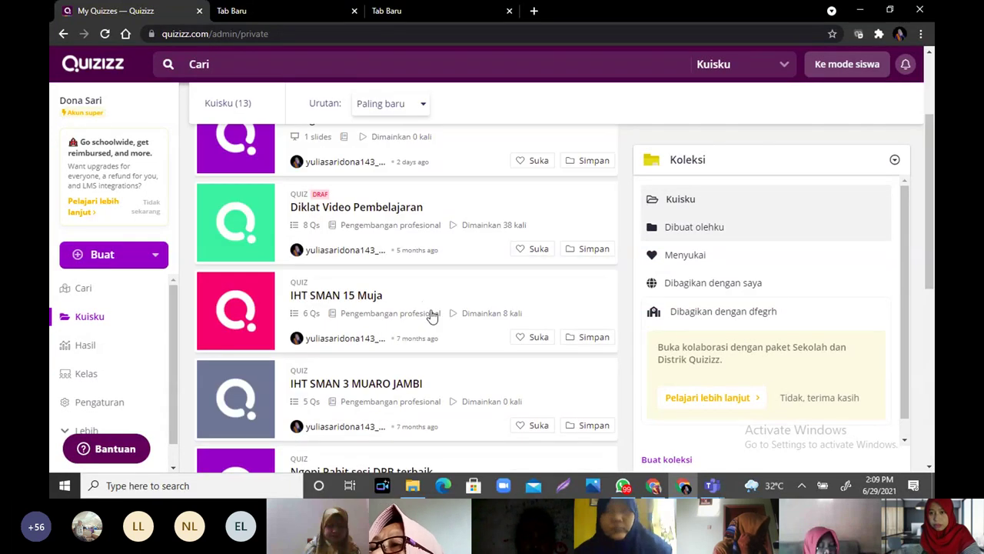
click(432, 315)
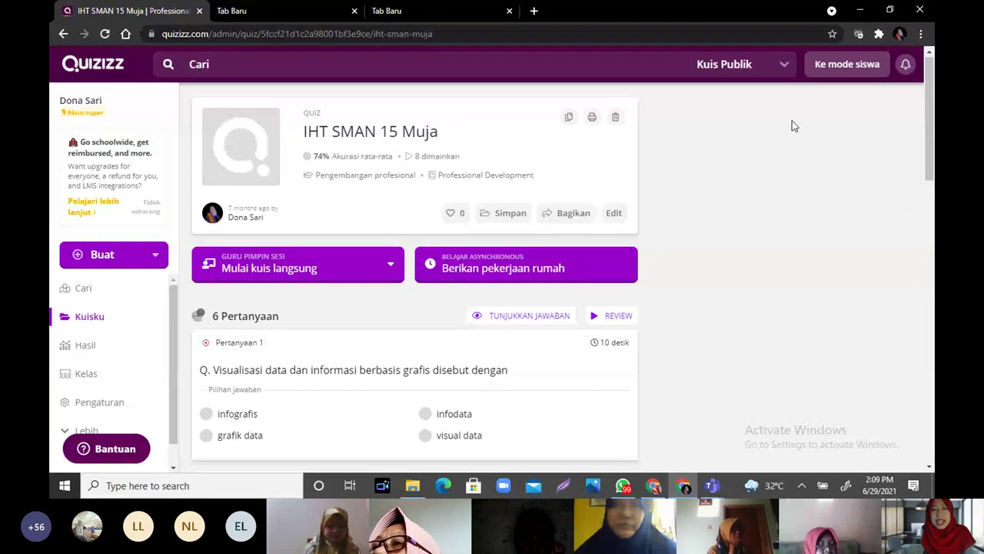
scroll(692, 131, down, 2)
scroll(615, 127, up, 2)
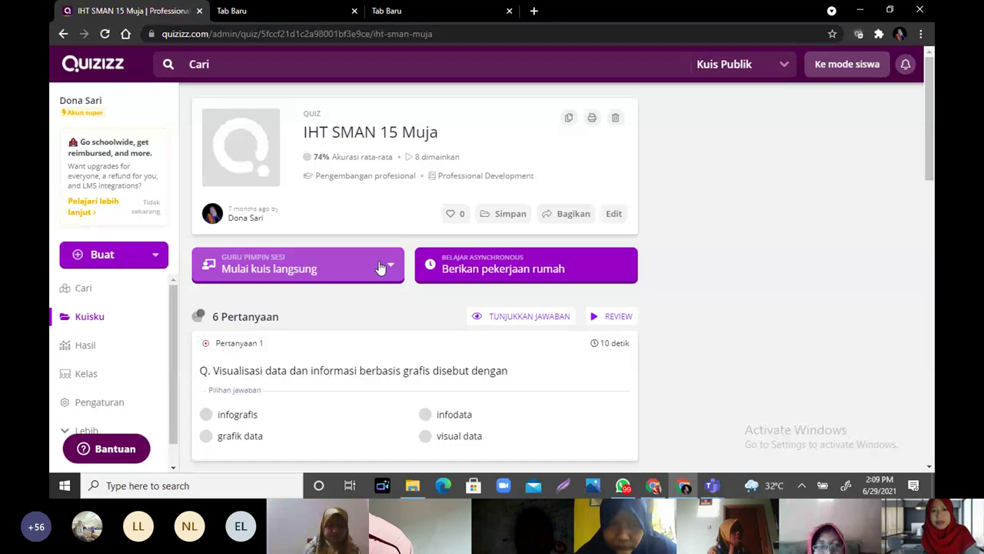
Step: Open the IHT SMAN 15 Muja quiz for editing and view its public/private visibility options without changing them
click(613, 216)
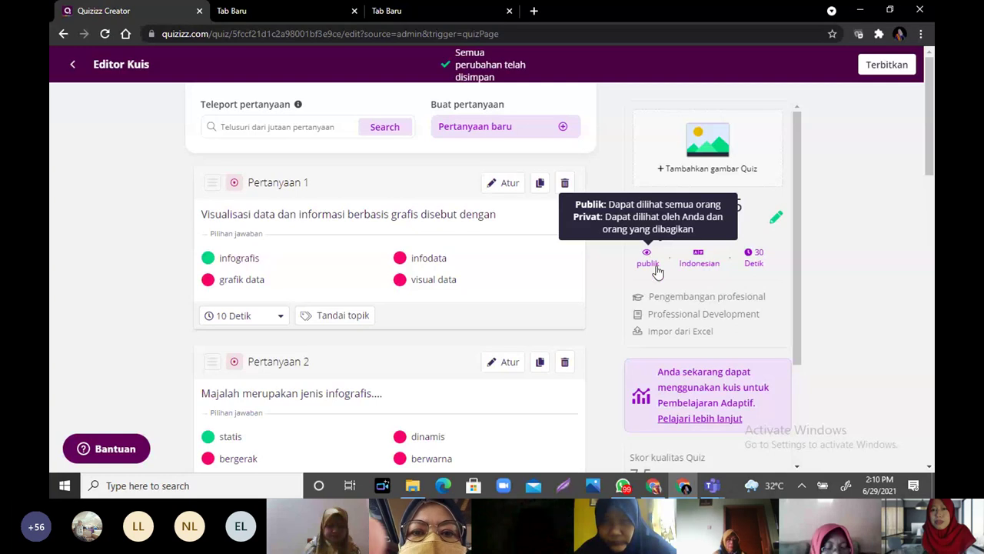
mouse_move(647, 260)
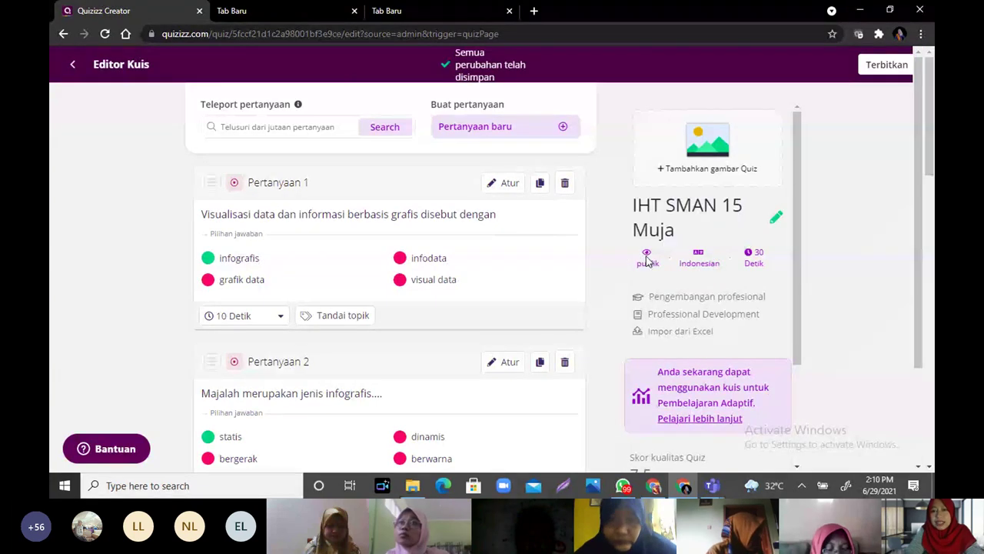
click(647, 258)
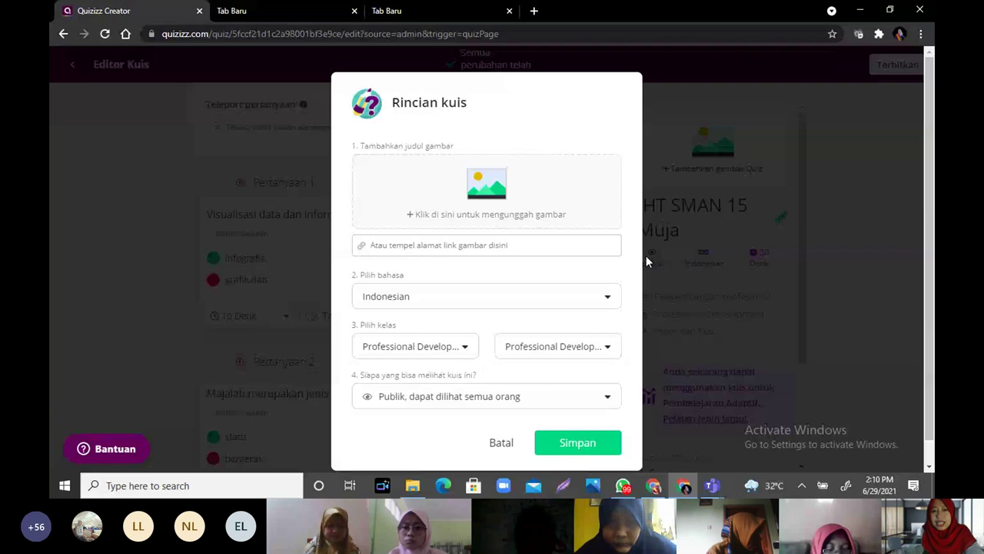
click(608, 398)
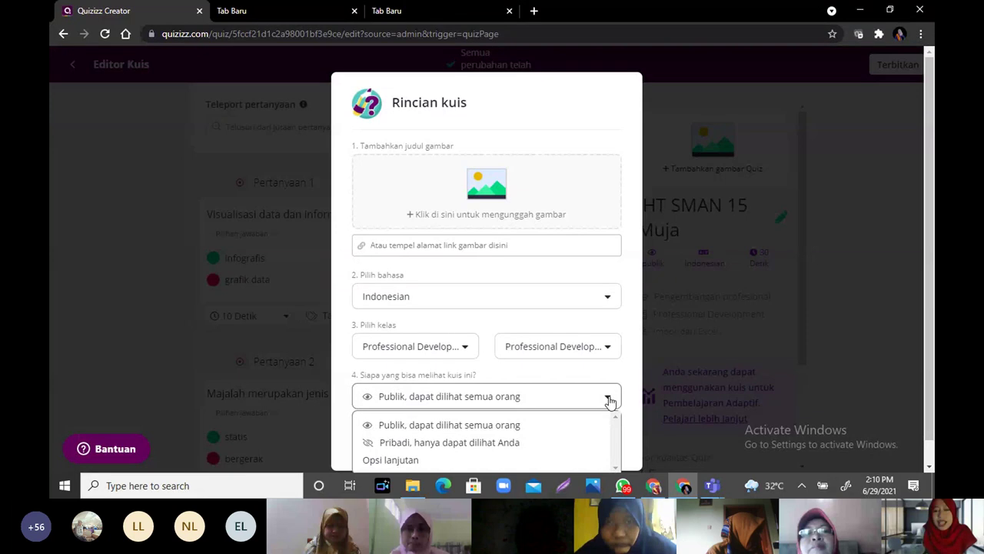
click(876, 208)
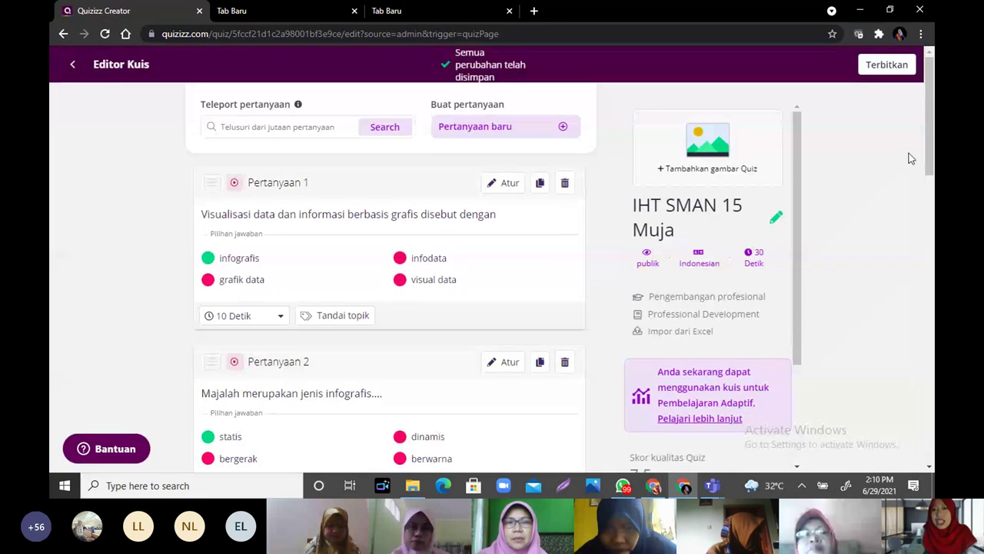
scroll(846, 146, down, 1)
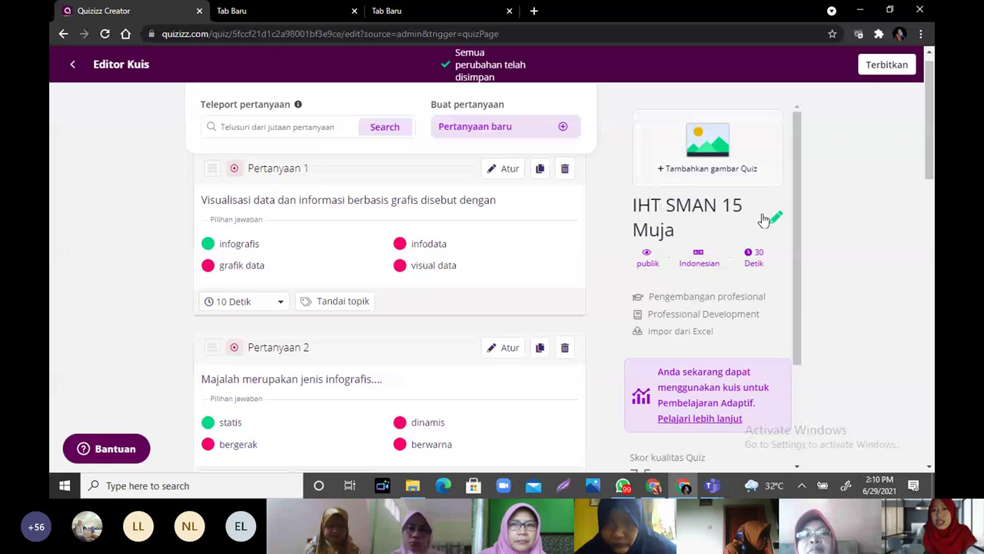
Step: Frame a screenshot area of about 1337x702 pixels around the quiz's expanded visibility options and discard the capture
click(648, 264)
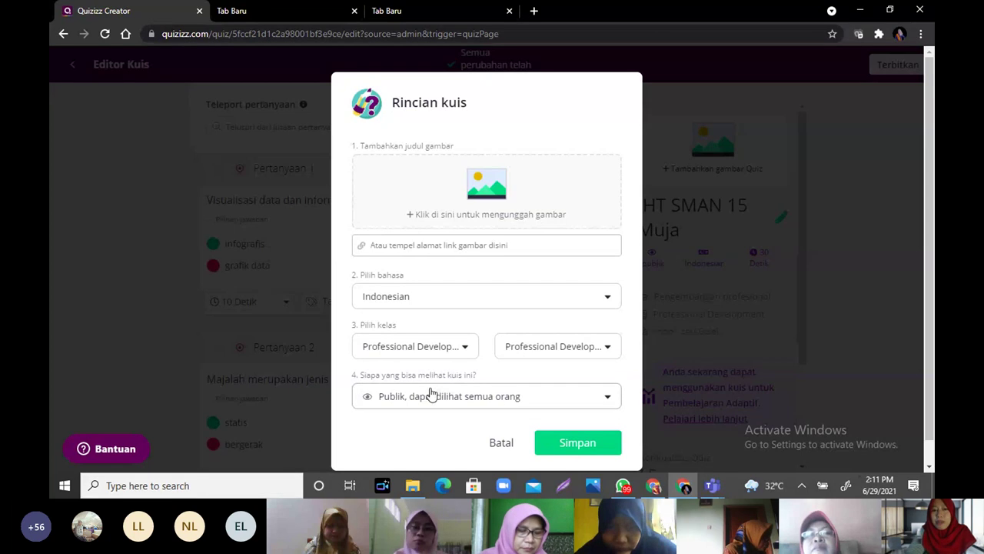
click(608, 401)
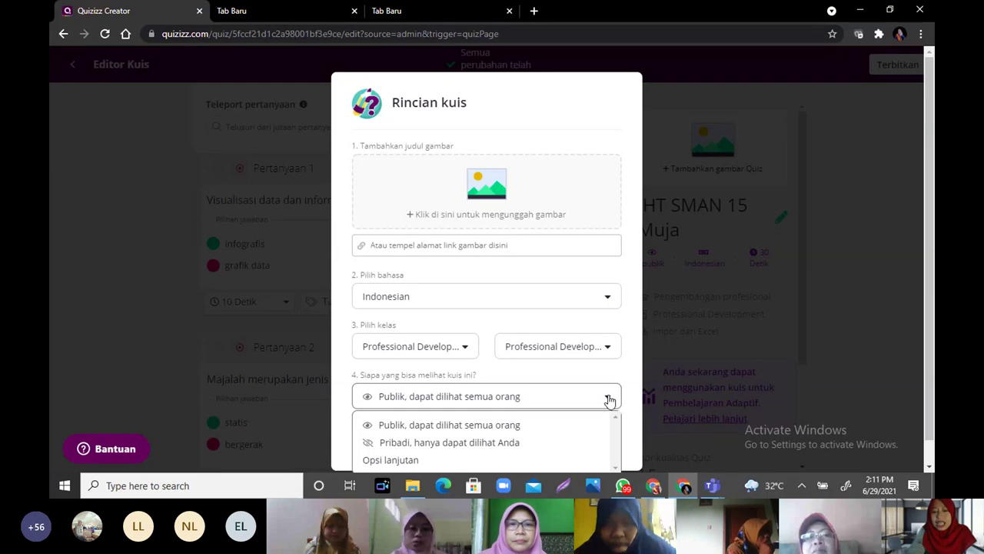
key(super+shift+s)
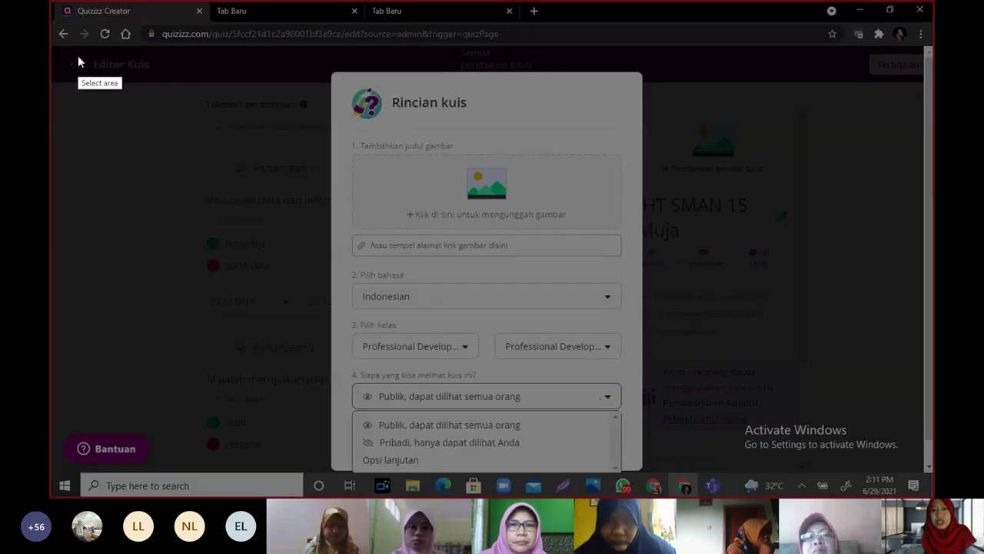
mouse_move(52, 11)
mouse_down()
mouse_move(933, 306)
mouse_move(919, 467)
mouse_up()
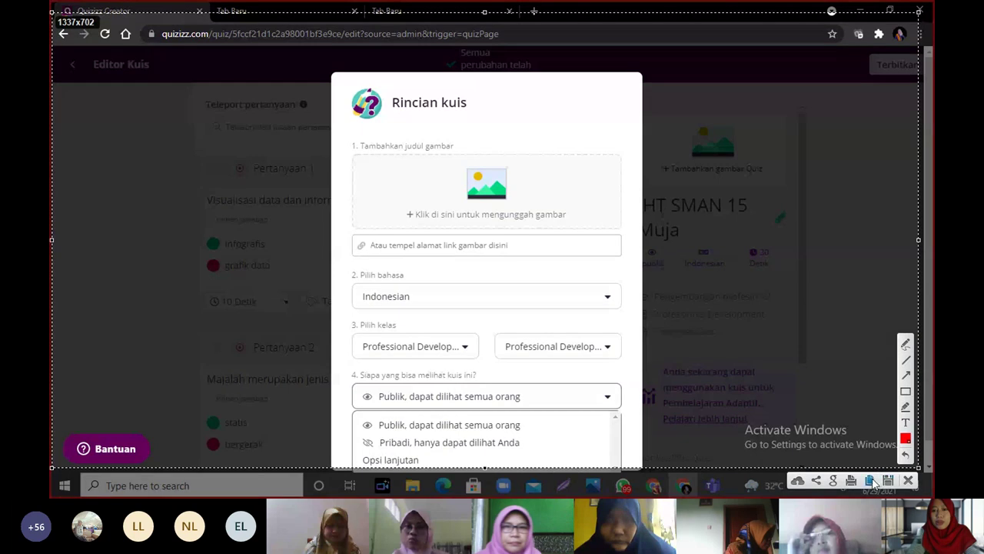
click(909, 480)
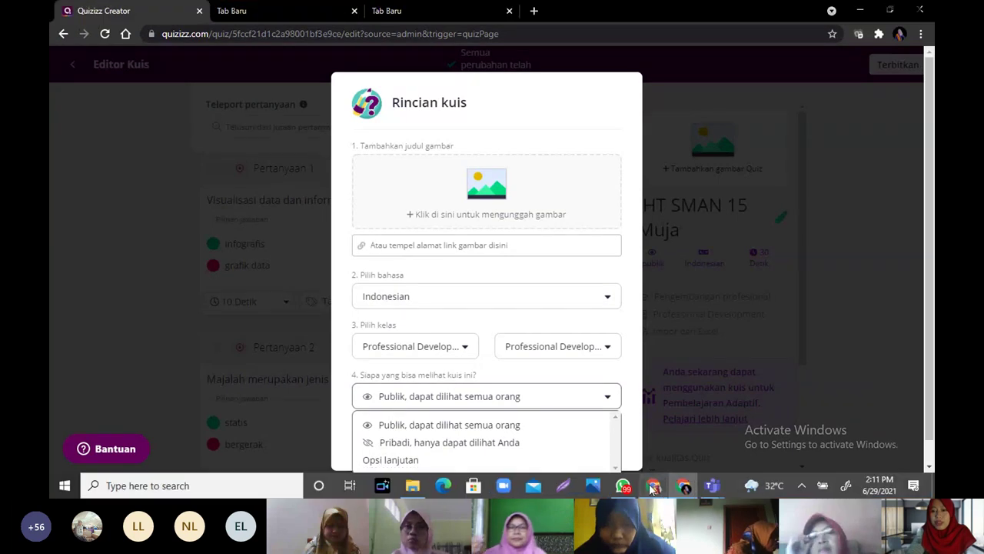
Step: Show slide 6 on uploading a quiz with Excel in the Google Slides template, and return to the quiz editor with its details dialog closed
click(653, 487)
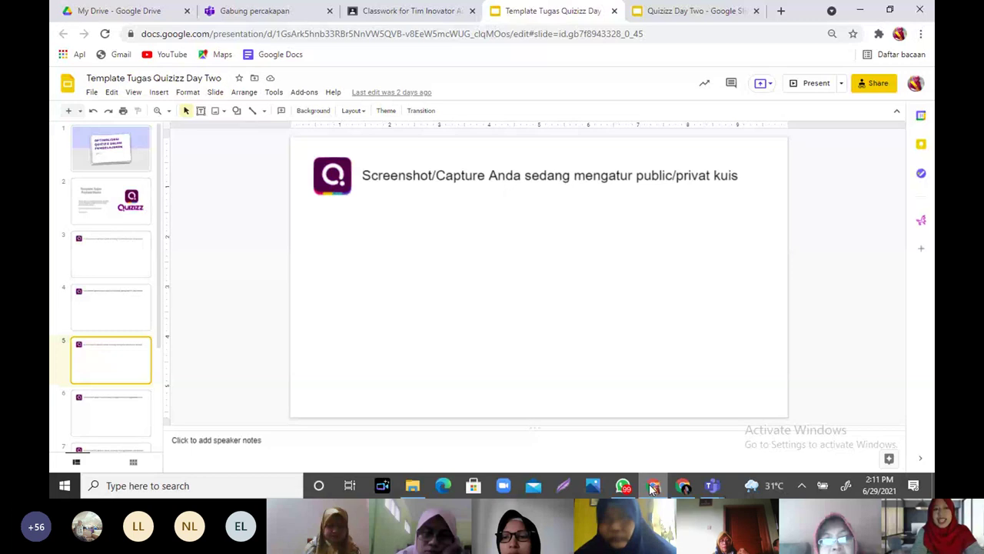
key(Down)
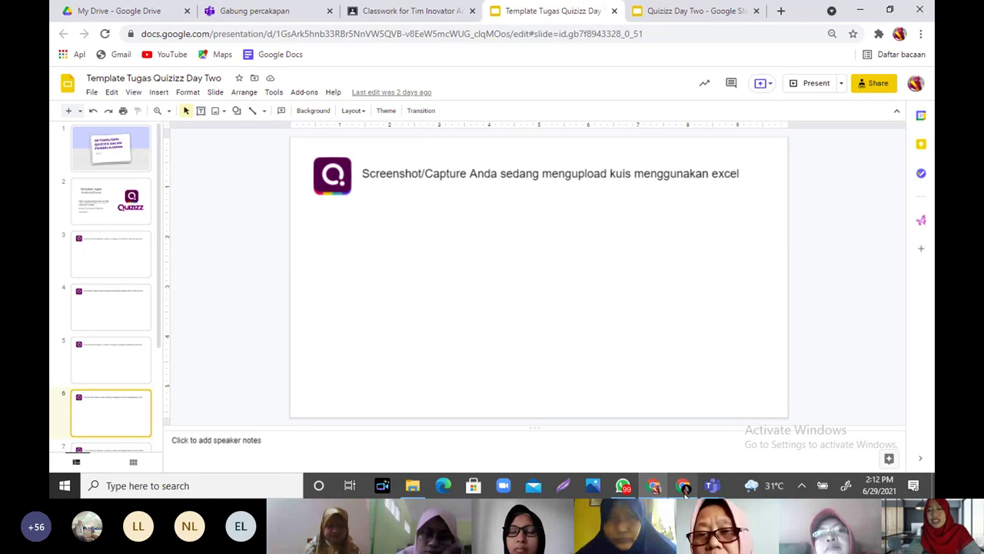
click(684, 486)
click(835, 285)
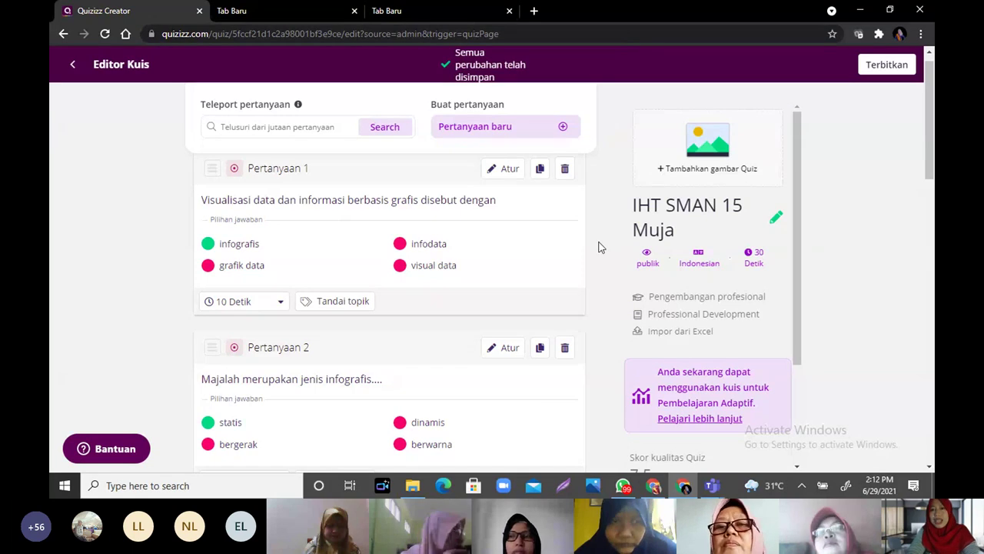
Step: Open the quiz's Excel import dialog, frame a screenshot area of about 1333x612 pixels around it, and discard the capture and dialog
mouse_move(650, 269)
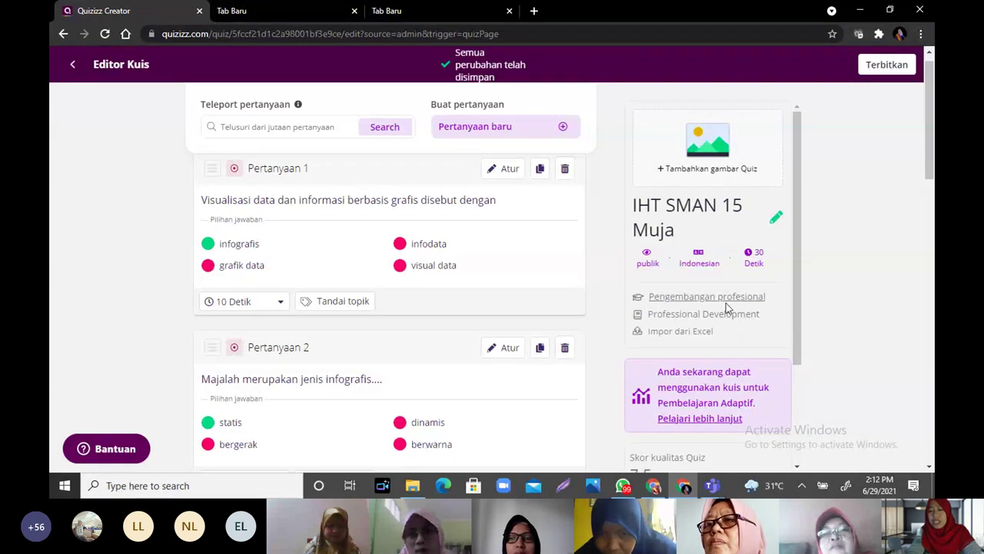
click(680, 332)
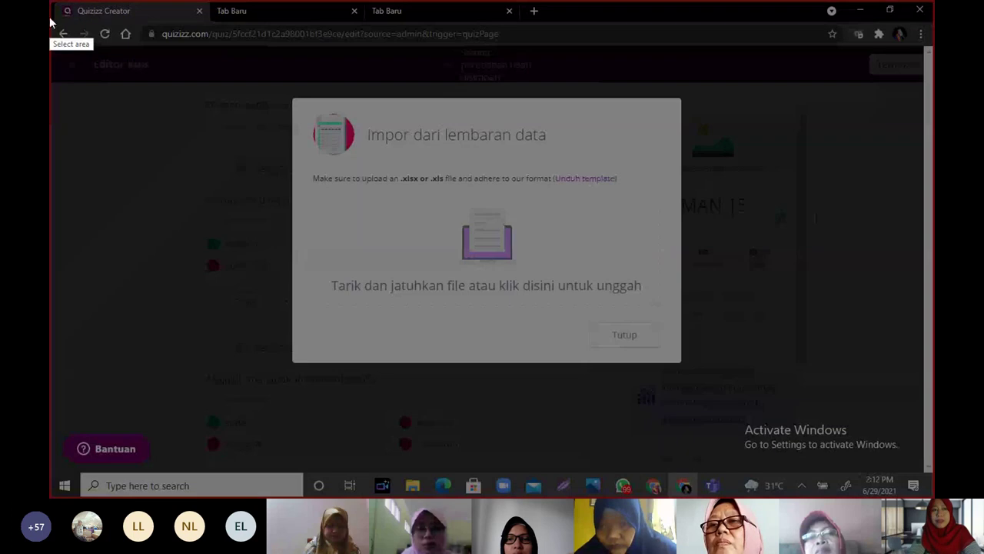
drag(50, 16, 544, 247)
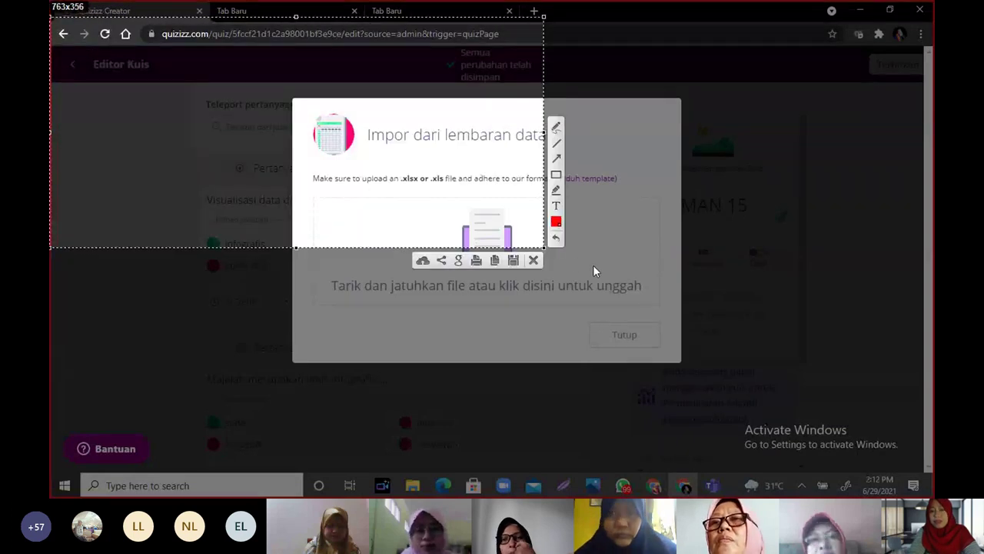
mouse_move(542, 246)
mouse_down()
mouse_move(605, 266)
mouse_move(913, 413)
mouse_up()
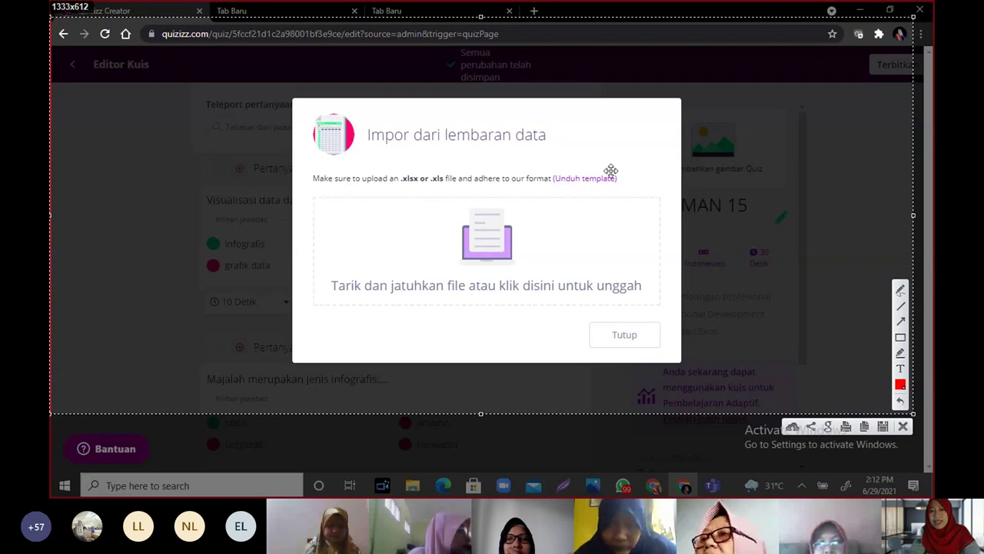
click(903, 426)
click(625, 336)
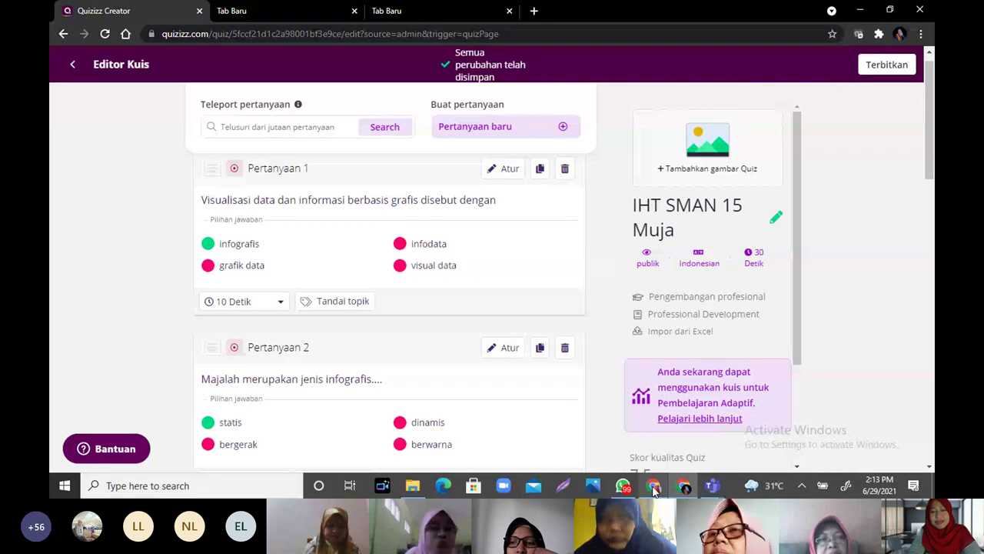
Step: Show where the quiz's Impor dari Excel dialog opens from the quiz editor, and close it again
click(686, 333)
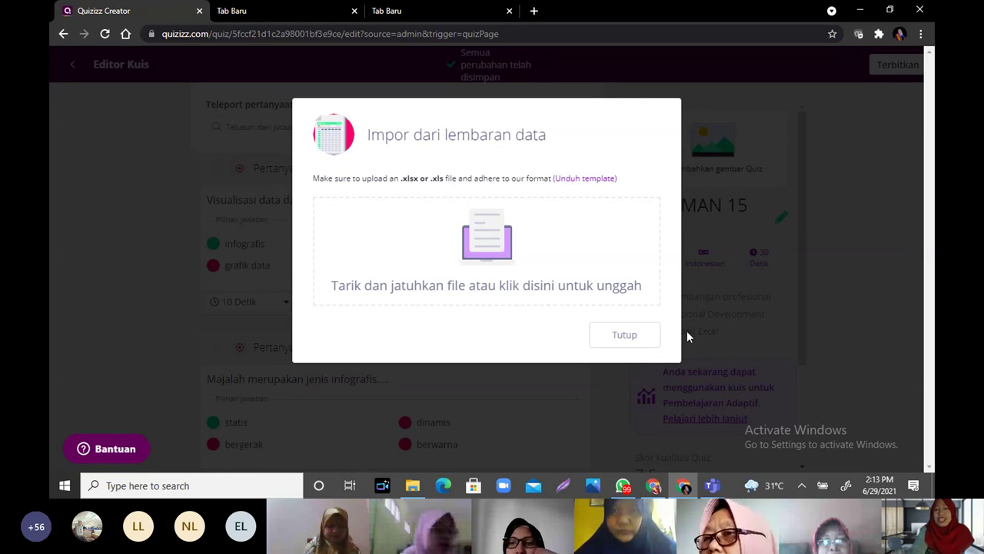
click(620, 340)
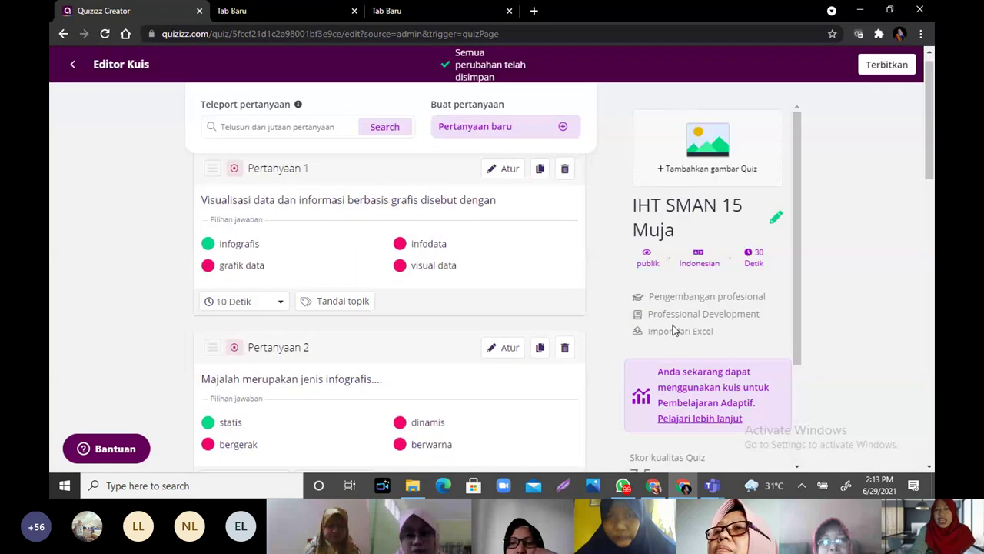
click(679, 332)
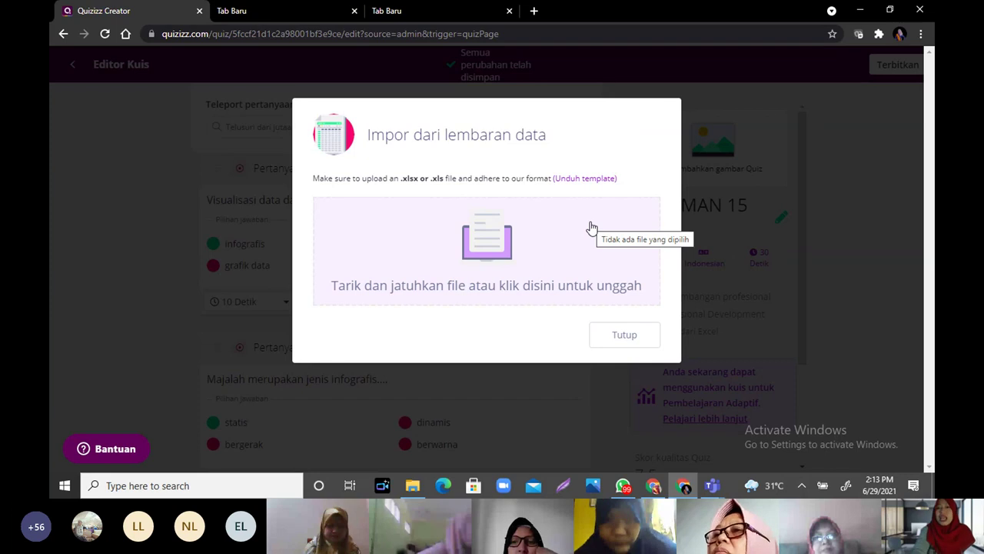
click(612, 341)
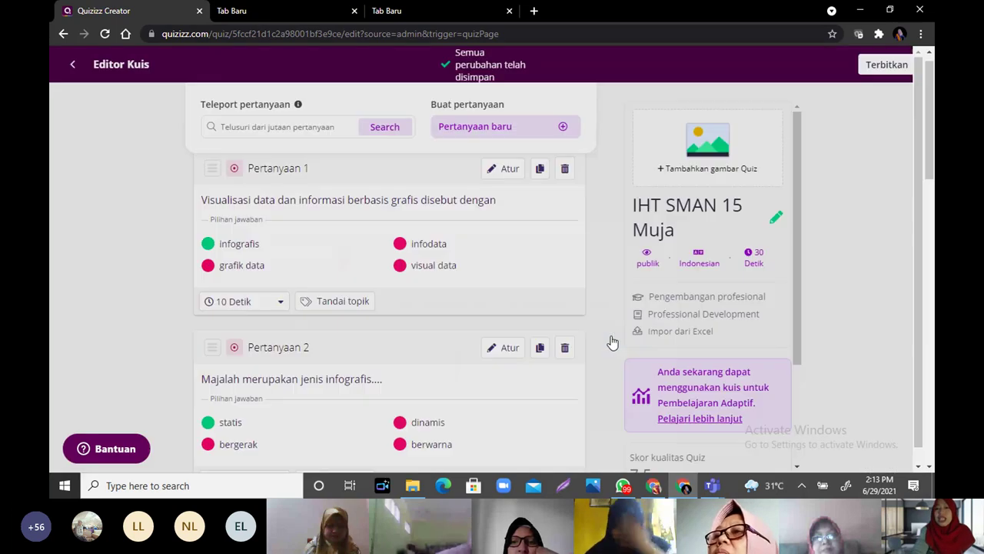
Step: Download the Excel import template QuizizzSampleSpreadsheet.xlsx and open it maximized in Excel, agreeing to recover the workbook's contents
click(677, 334)
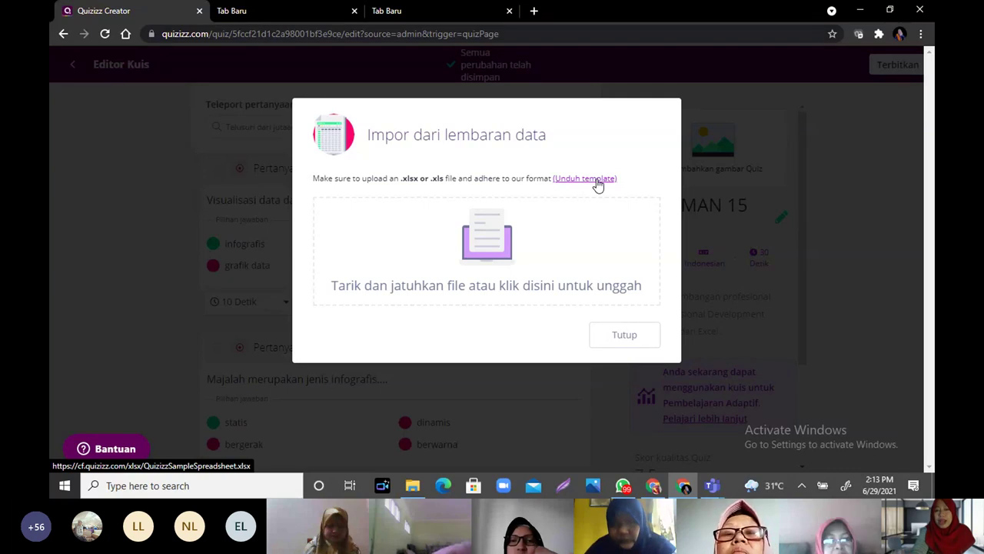
click(597, 179)
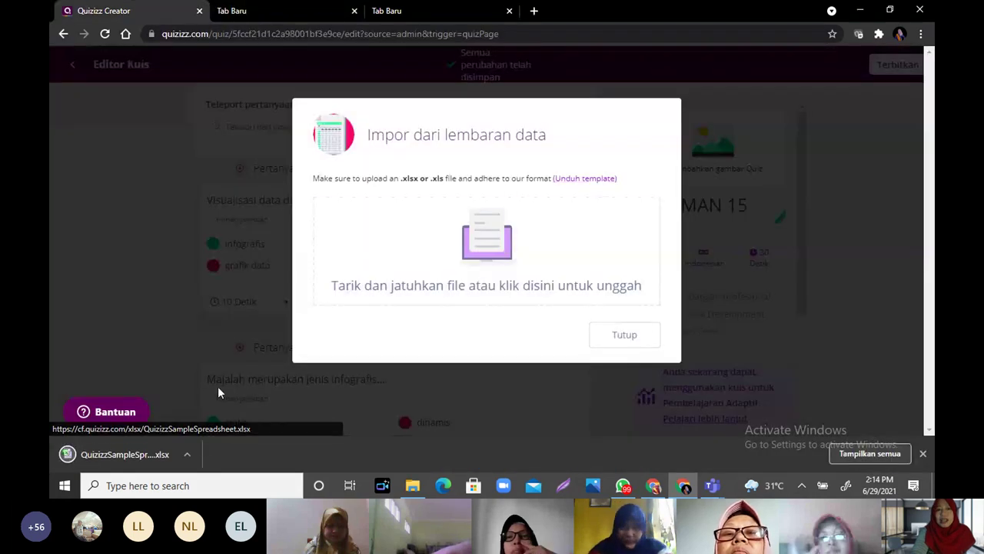
click(189, 454)
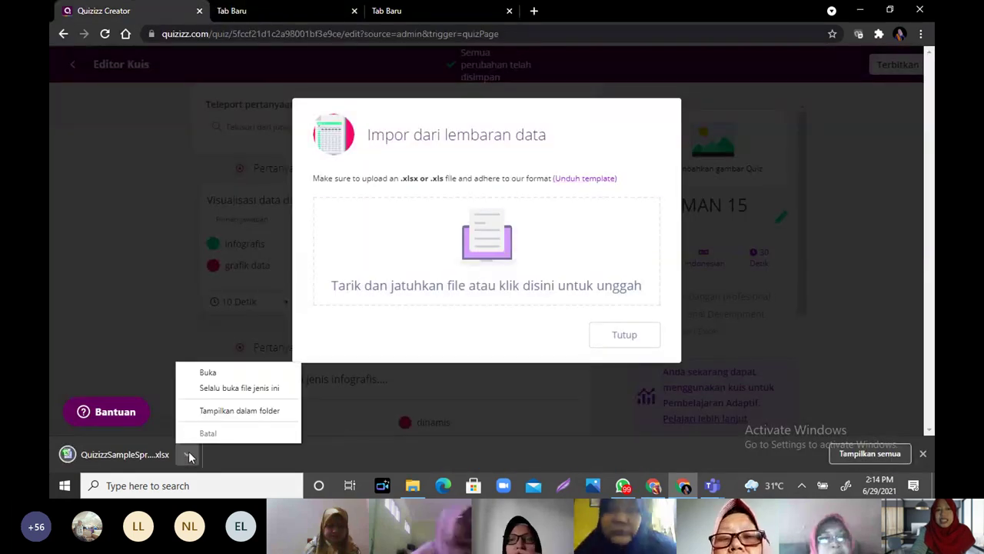
click(226, 374)
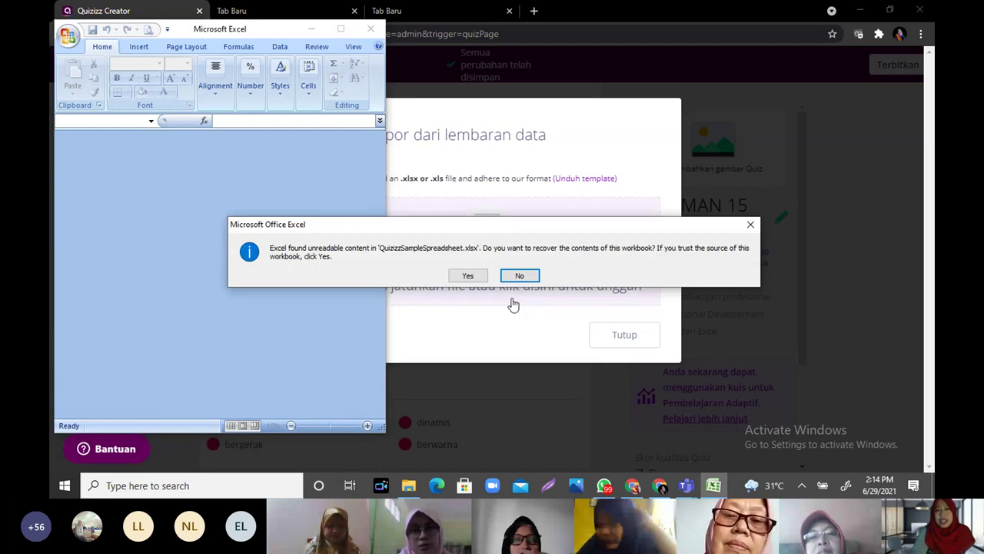
click(469, 275)
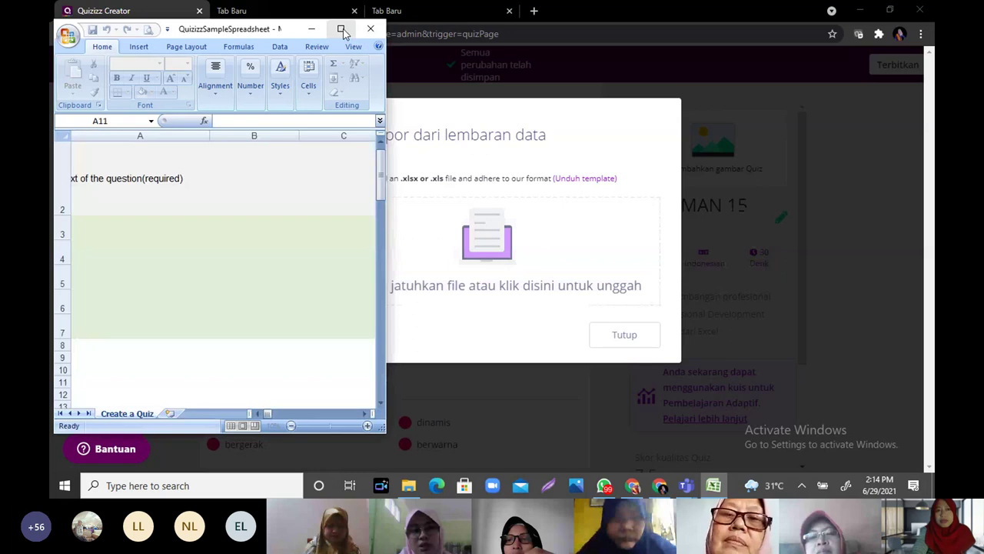
click(344, 29)
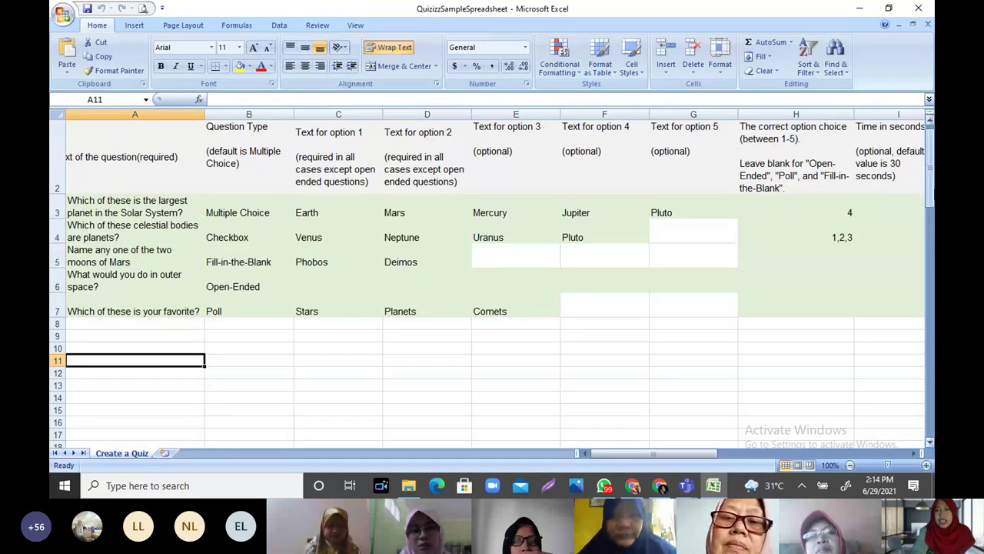
Step: Examine the template's column descriptions in row 2, from Question Text and Question Type through the options to Image Link
scroll(932, 145, up, 1)
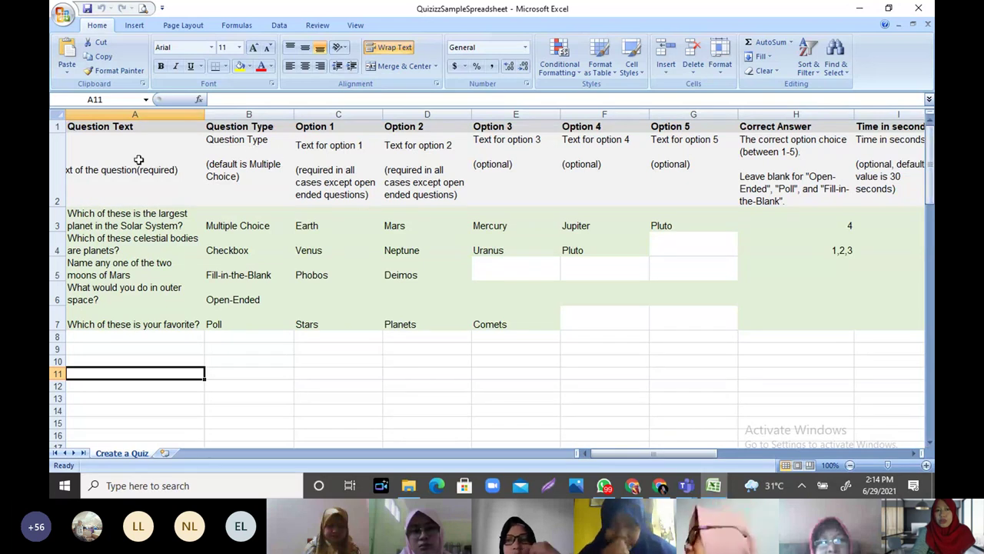
click(99, 177)
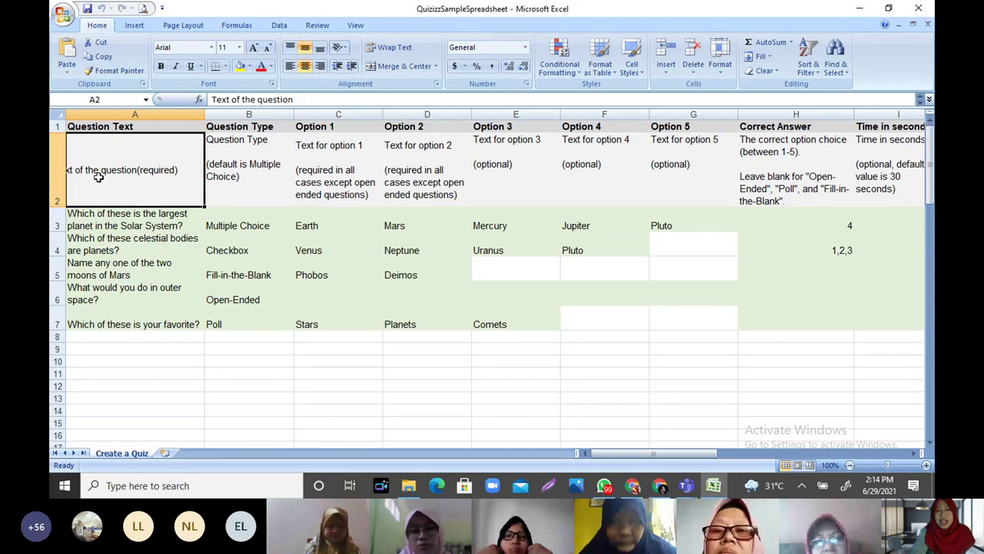
click(256, 152)
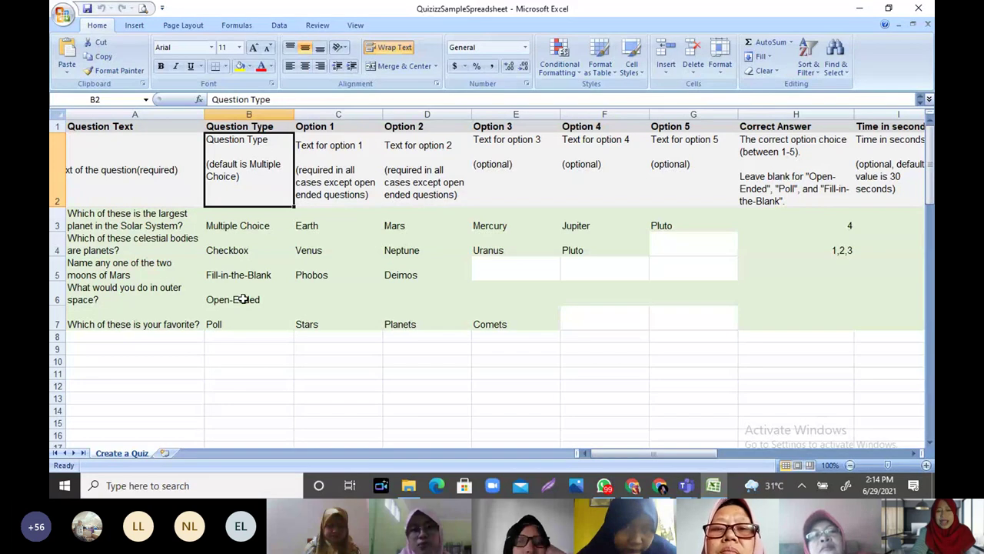
click(323, 182)
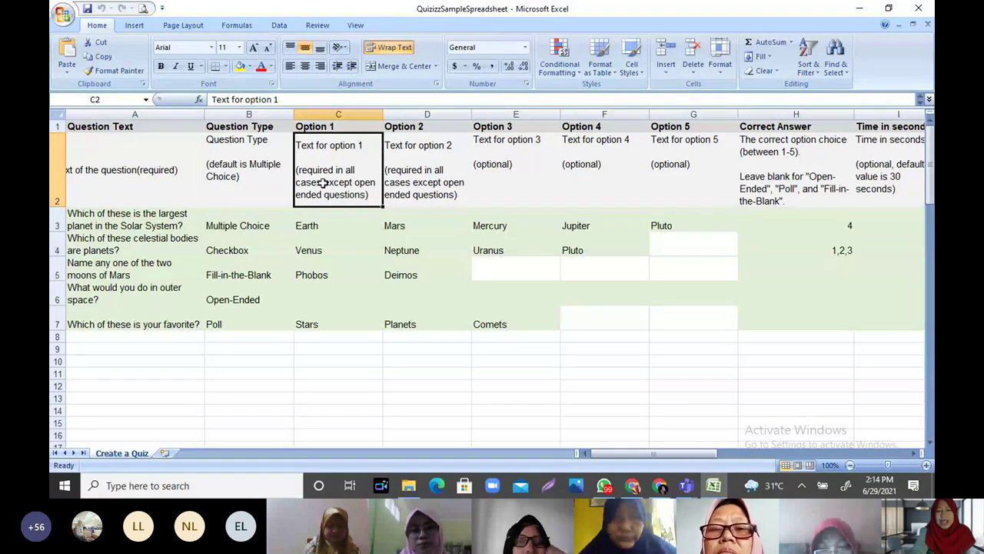
click(400, 184)
click(507, 177)
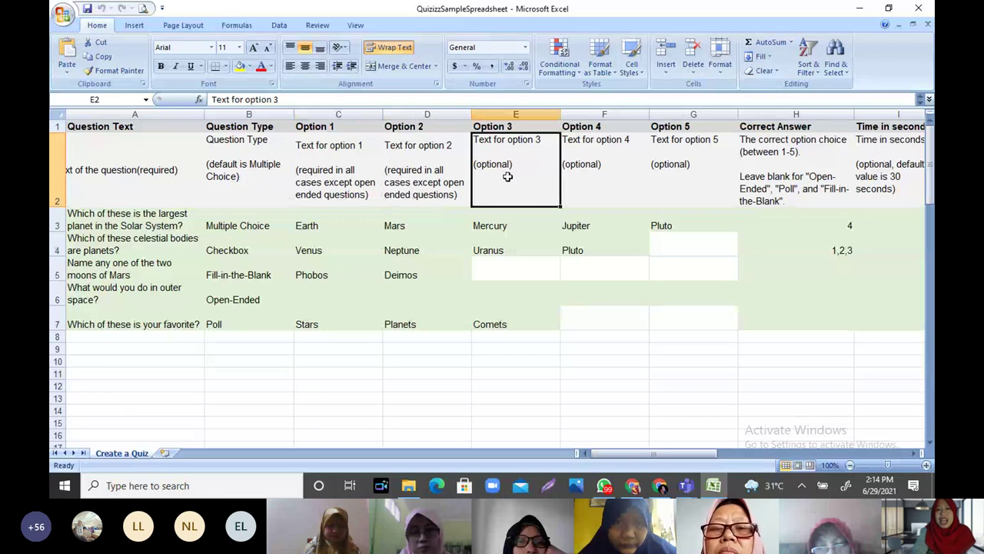
click(684, 165)
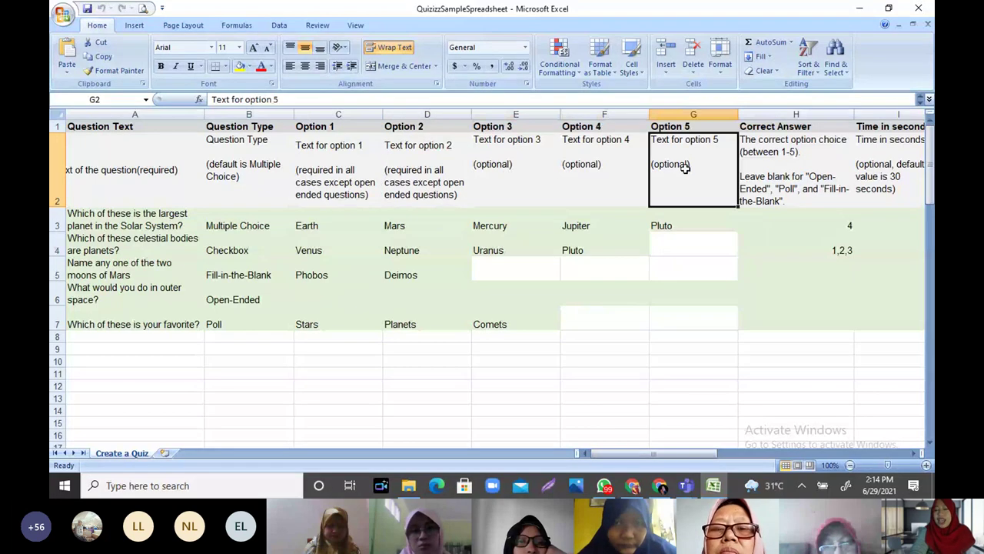
click(790, 159)
click(909, 157)
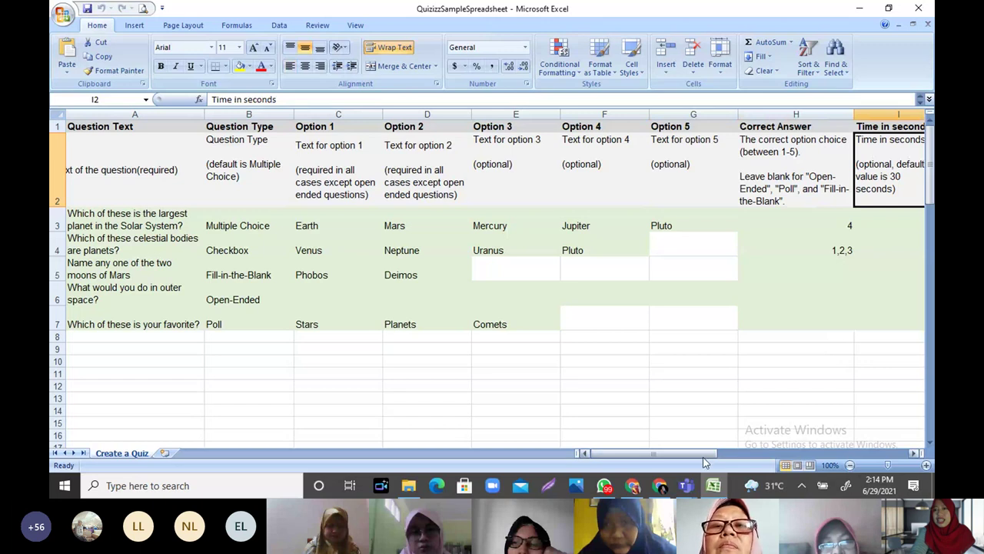
scroll(504, 168, right, 4)
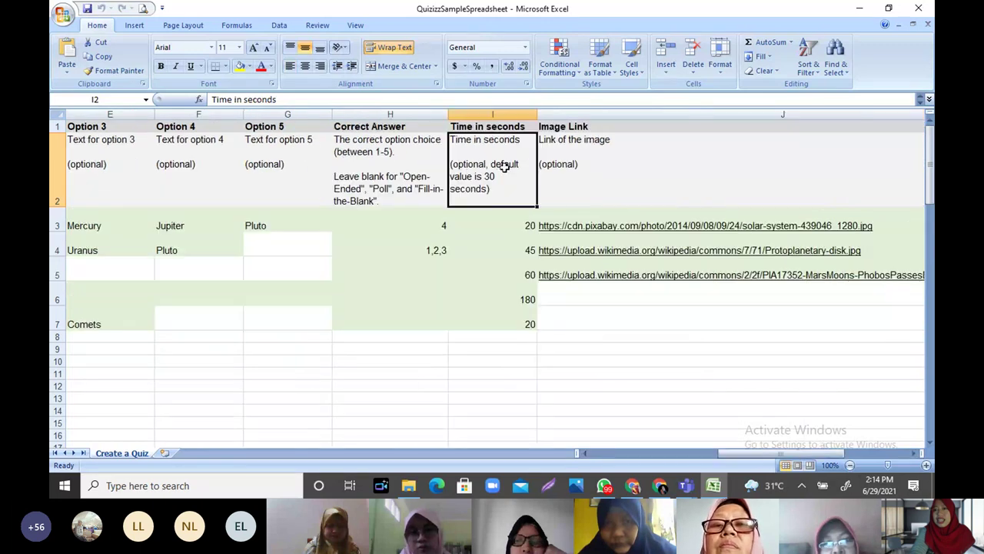
click(588, 145)
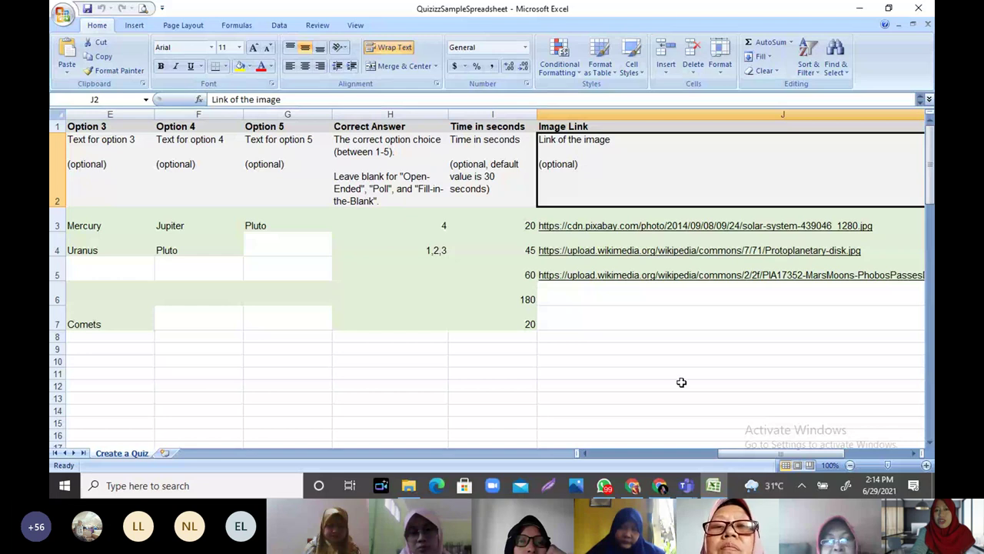
Step: Examine the template's sample questions, going through the question text, type and answer options of the largest-planet question in row 3
drag(740, 453, 582, 444)
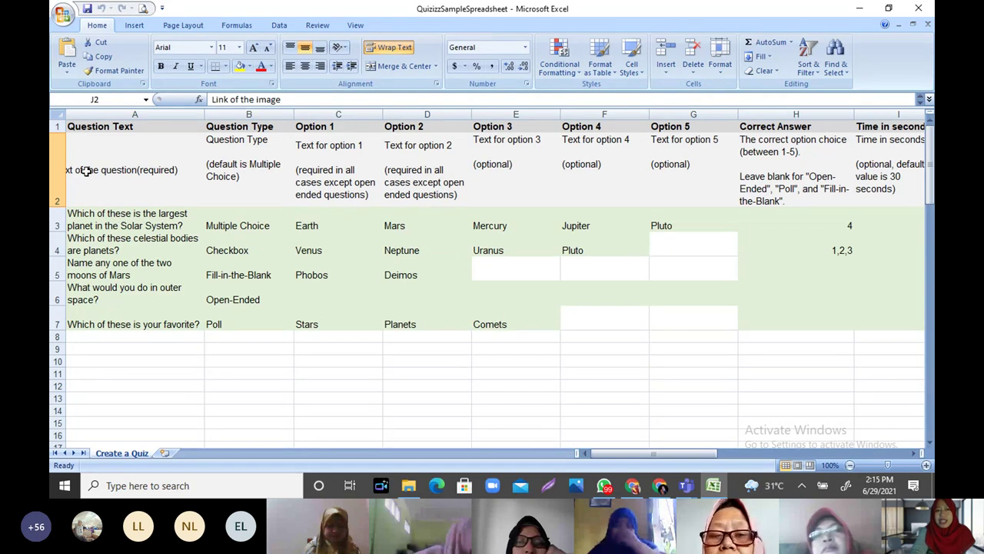
drag(82, 169, 478, 327)
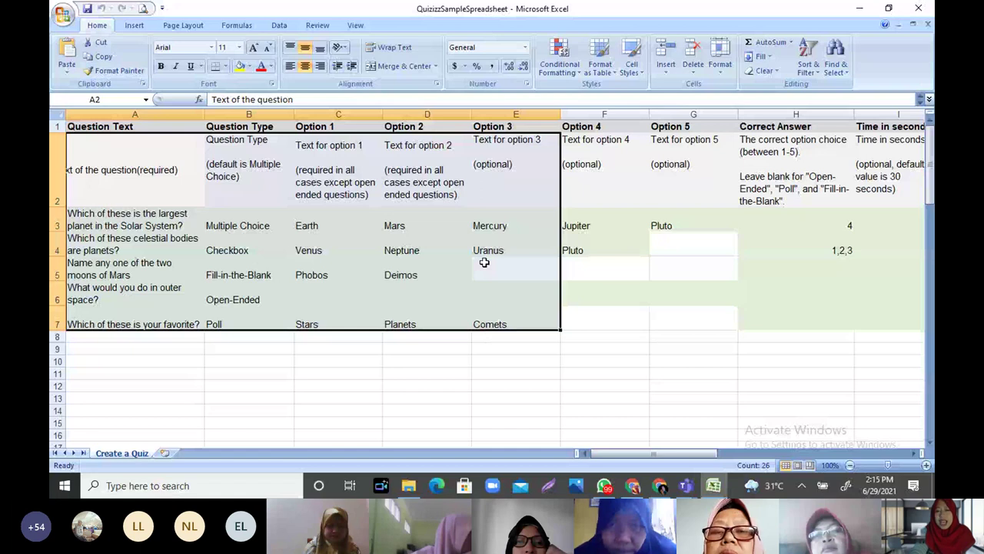
click(138, 175)
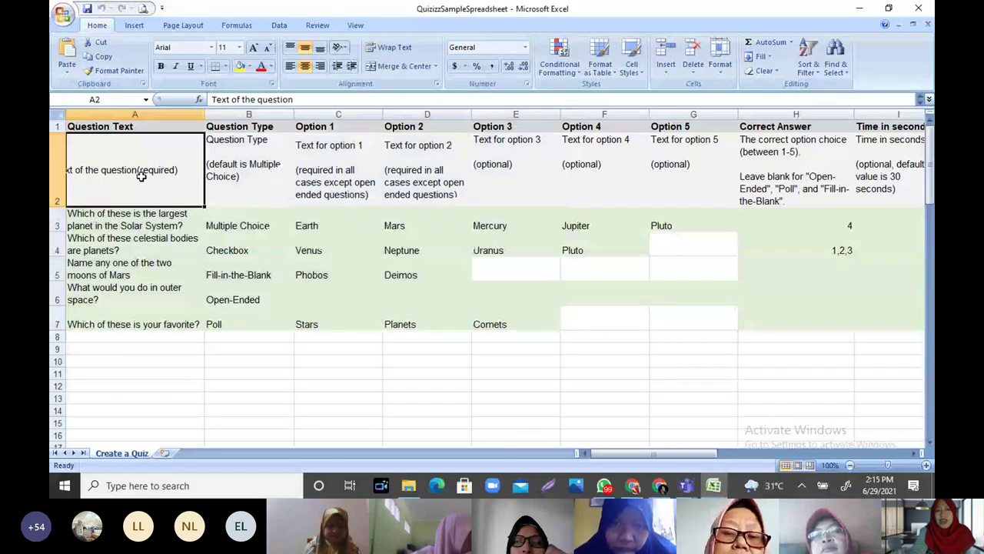
click(132, 221)
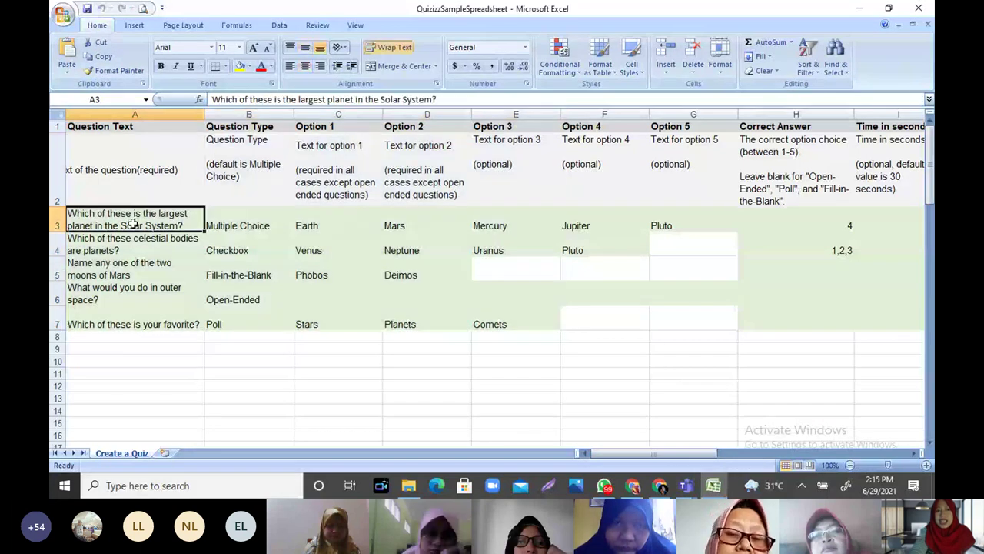
click(229, 225)
click(370, 231)
click(413, 229)
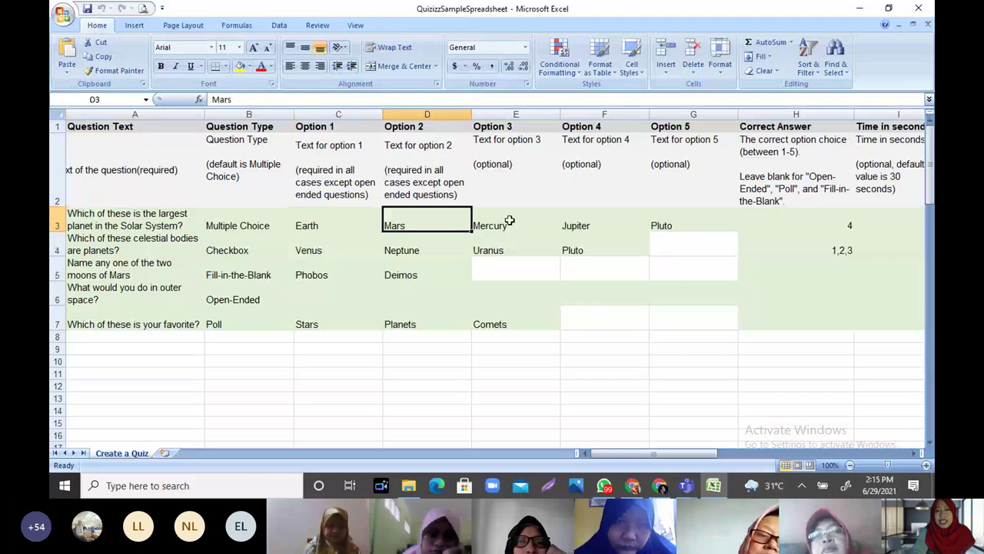
click(510, 221)
click(262, 219)
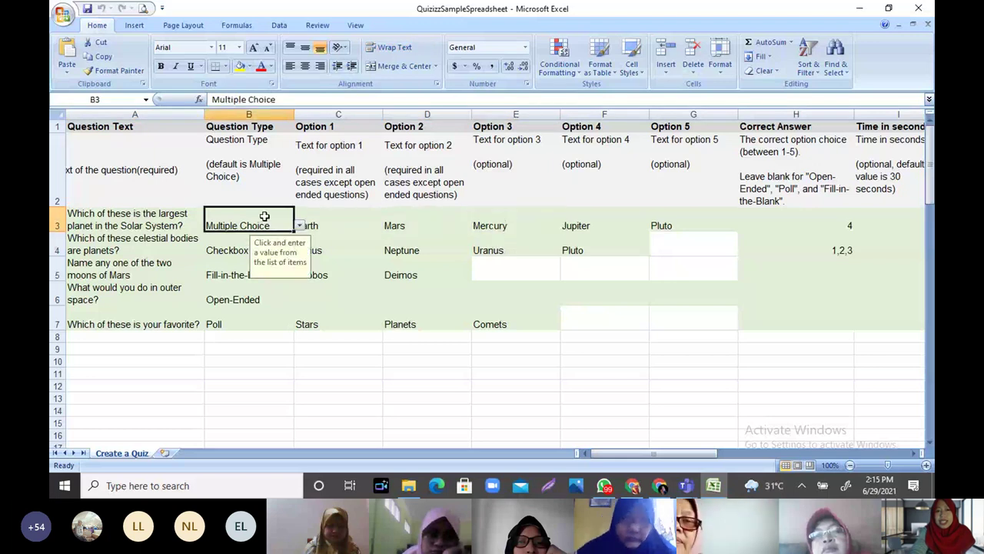
click(399, 227)
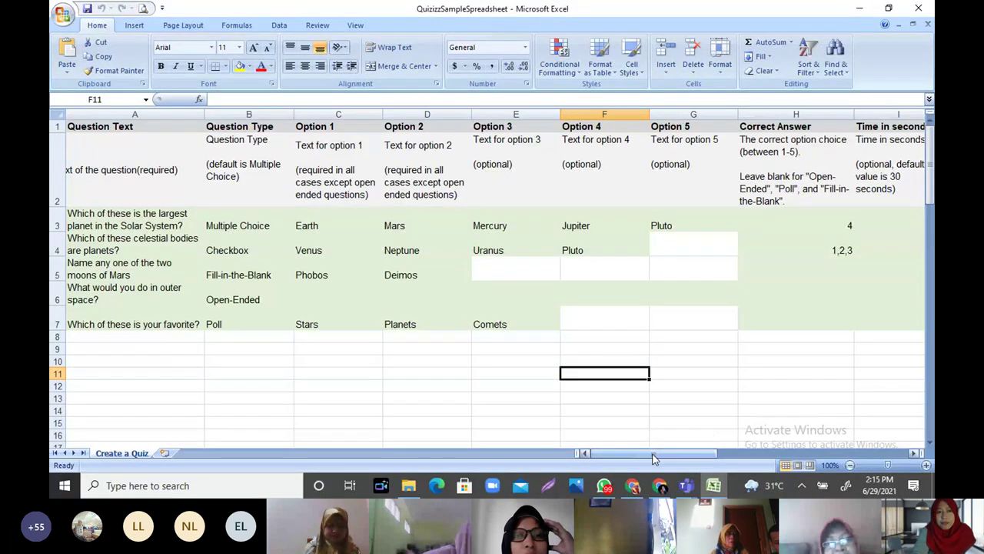
Step: Show the Quizizz import dialog, return to the Excel template and examine its Question Type column, including the type in cell B3
click(714, 486)
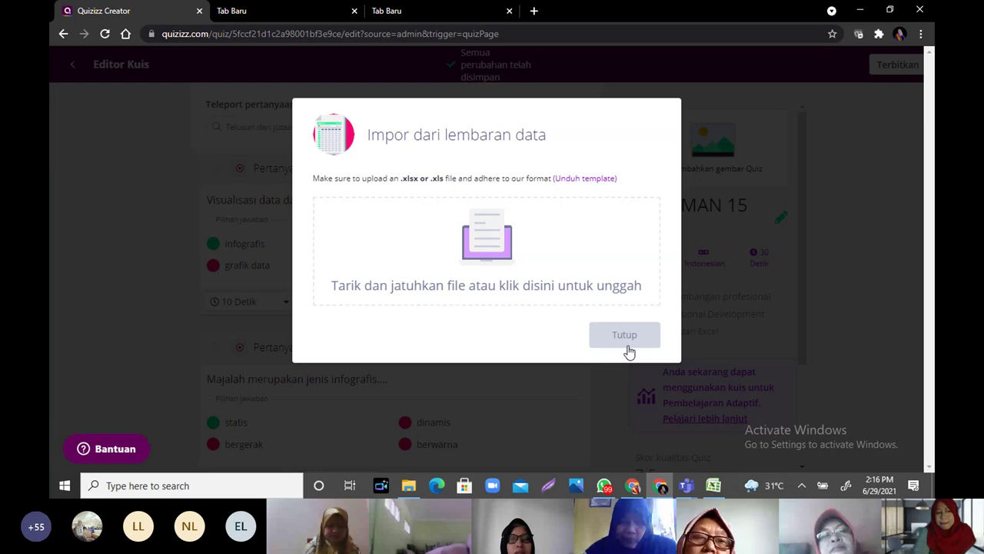
click(714, 486)
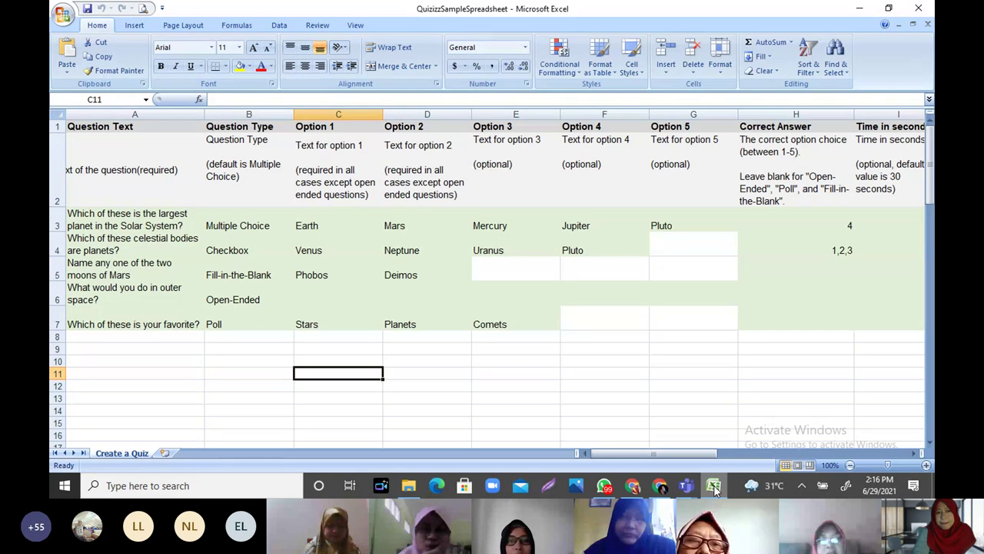
click(262, 142)
click(242, 222)
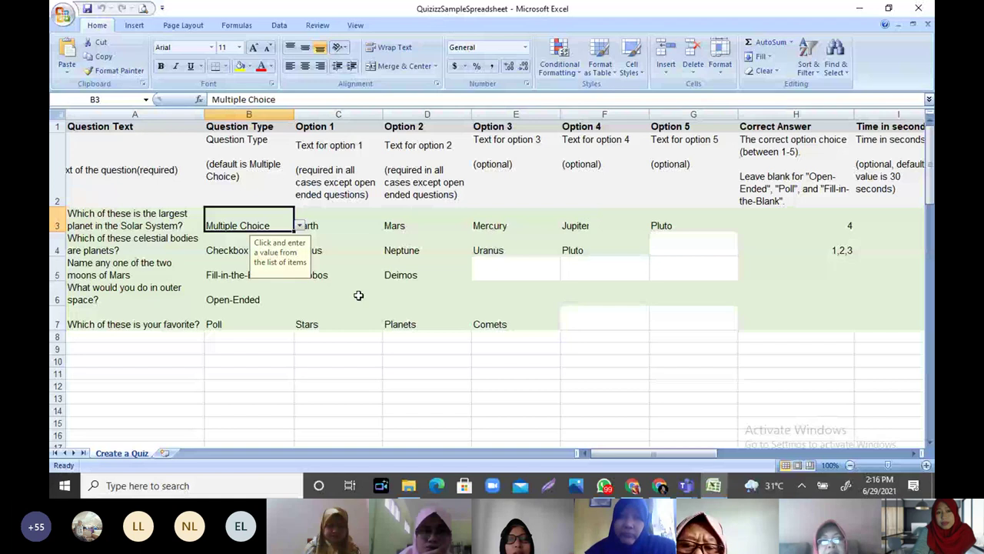
click(373, 384)
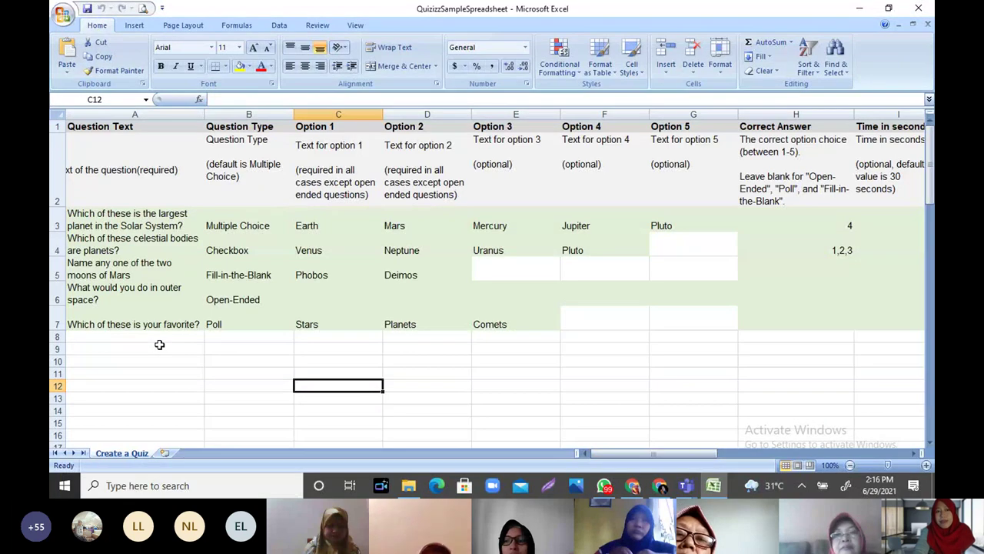
Step: Show the list of question types available for the largest-planet question in cell B3
click(250, 225)
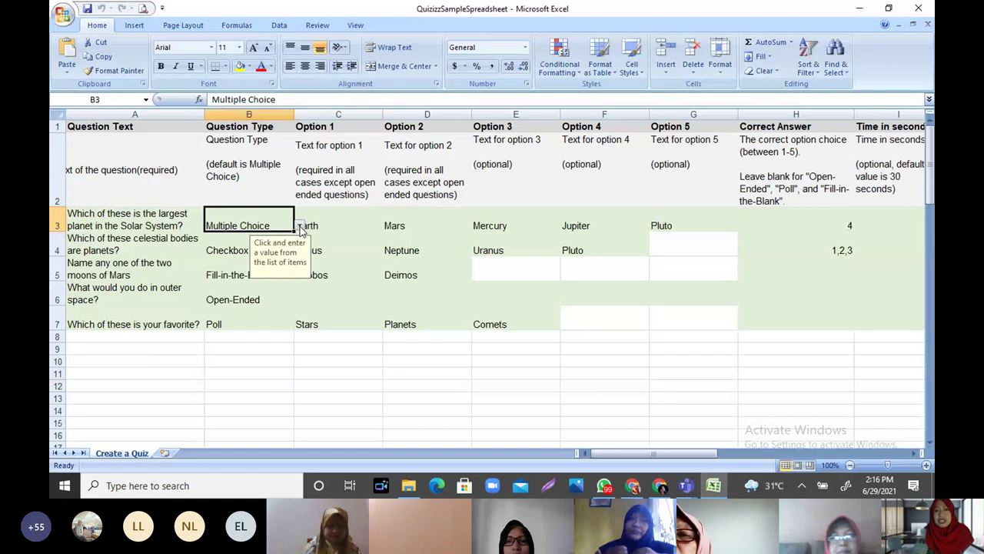
click(301, 226)
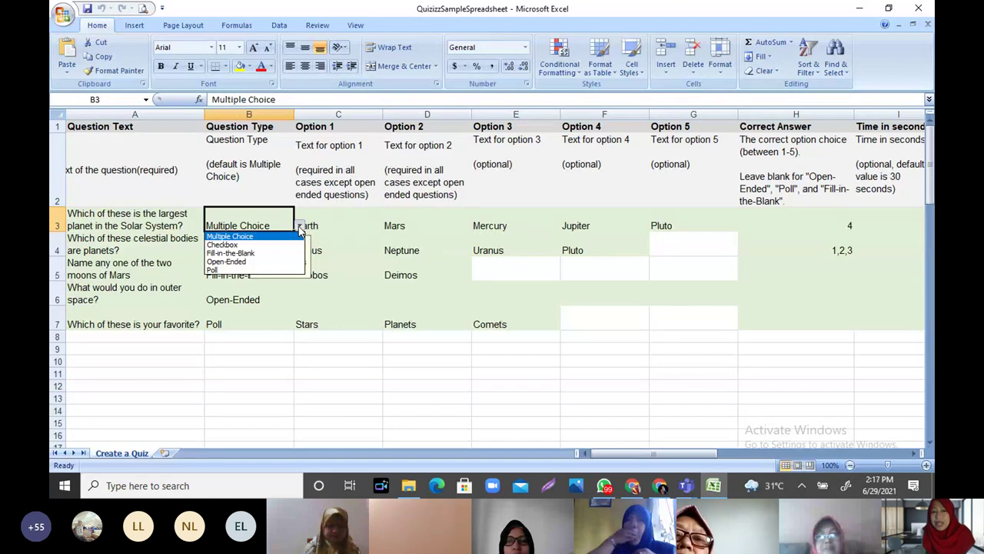
click(256, 336)
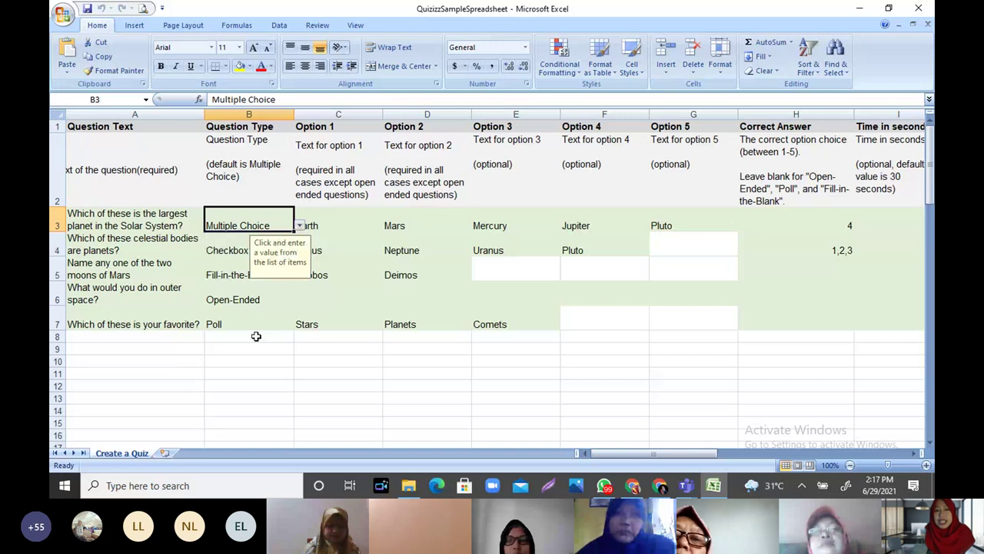
click(256, 336)
Step: Enter "bajdjj" as the question text in A8 and set its question type in B8 to Checkbox
click(165, 337)
text(bajdjj)
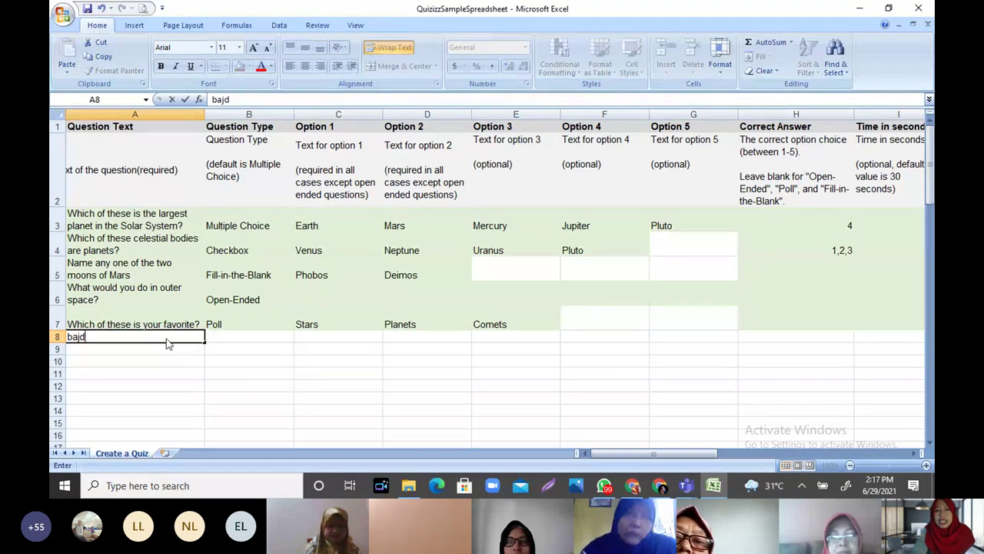
click(265, 337)
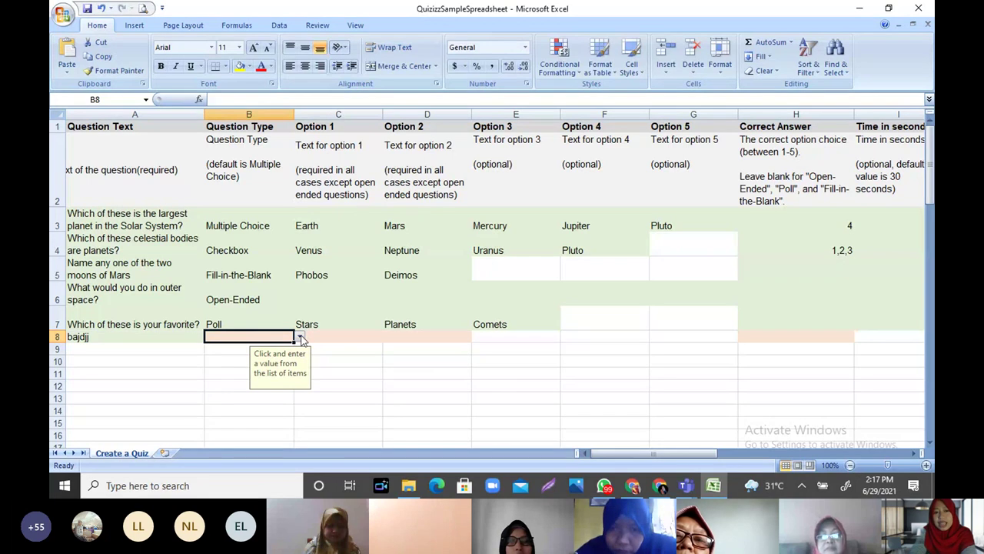
click(300, 338)
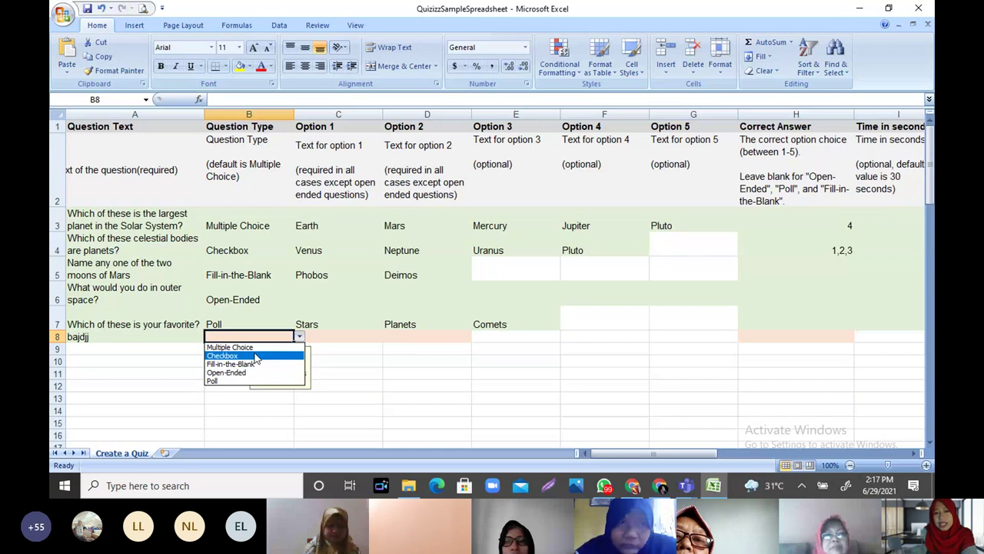
key(Escape)
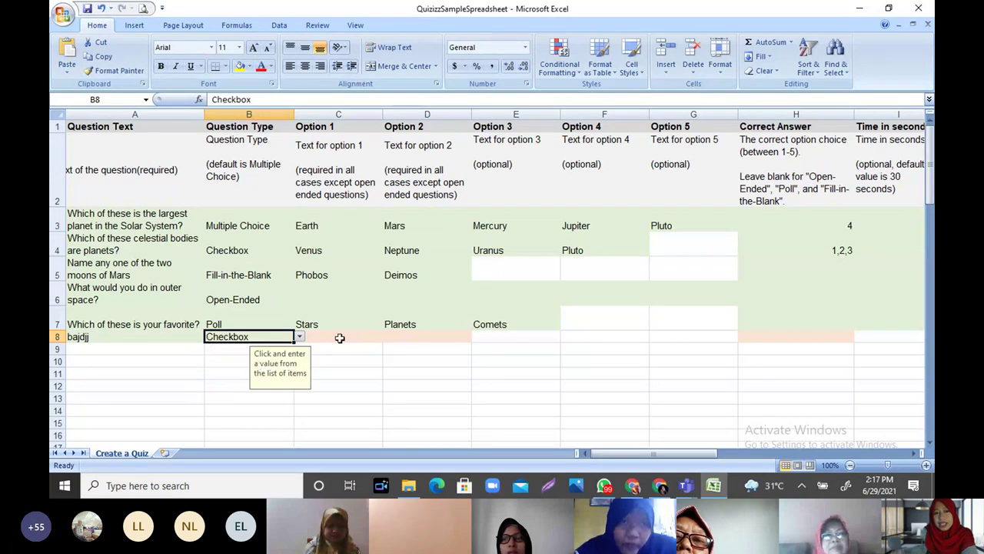
click(346, 337)
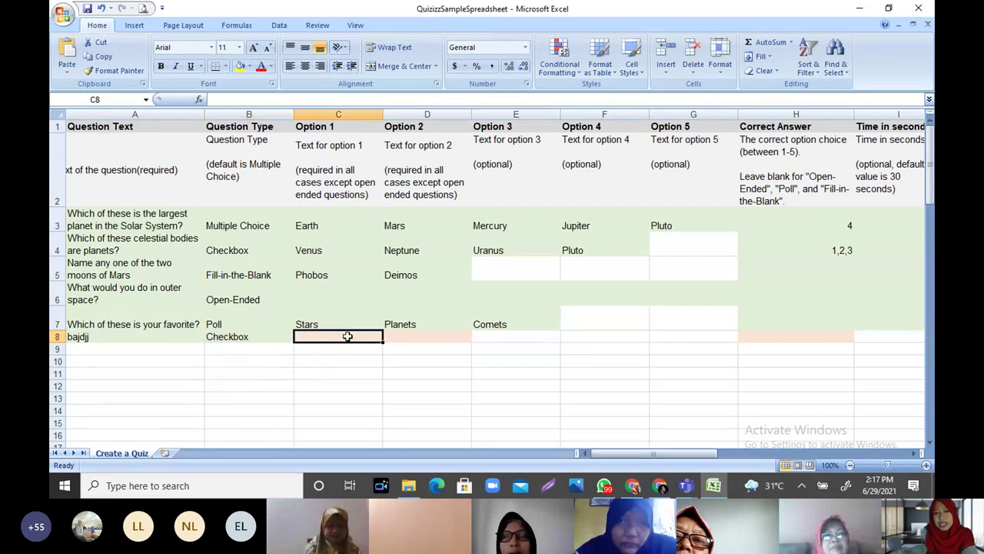
Step: Clear the question type in B8 and the trial question text in A8
click(260, 339)
key(Delete)
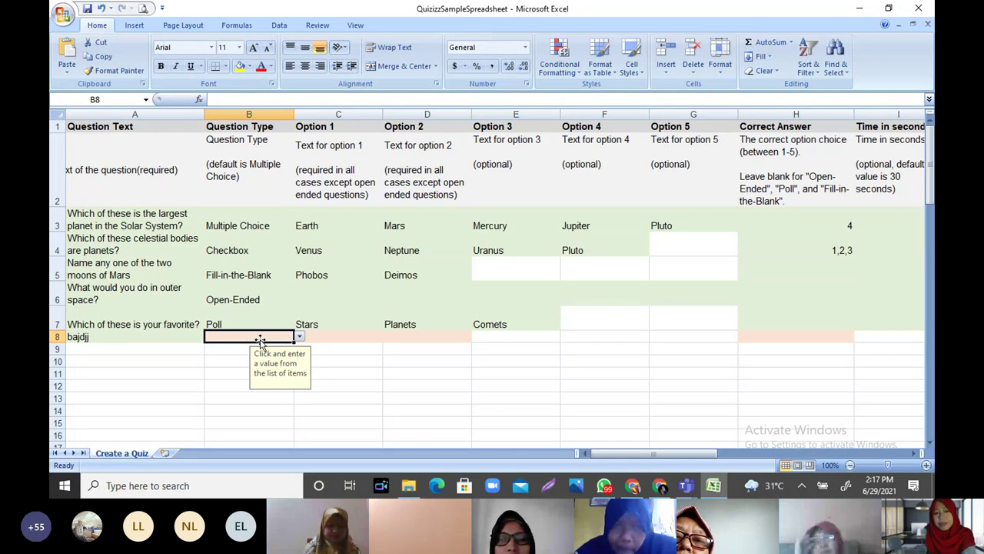
key(Left)
key(Delete)
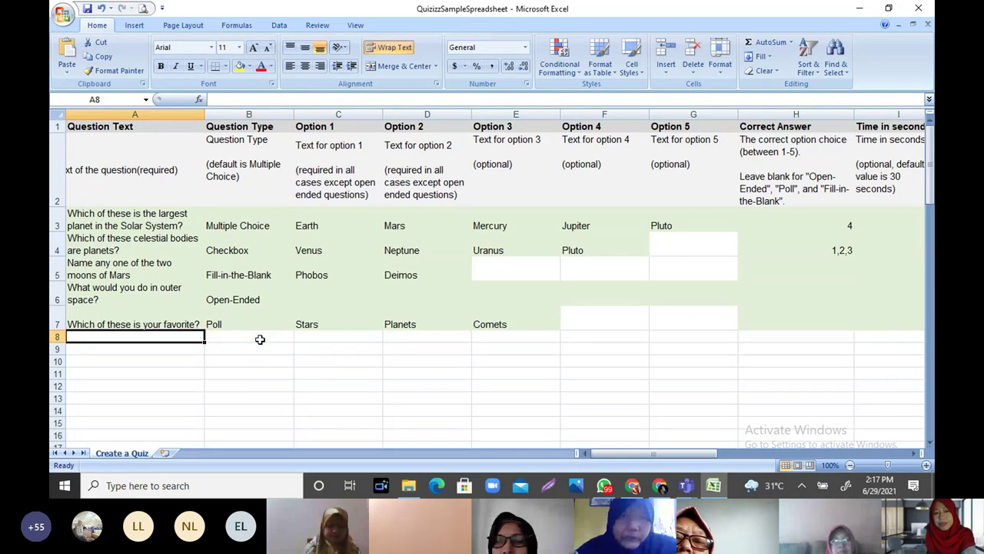
click(429, 351)
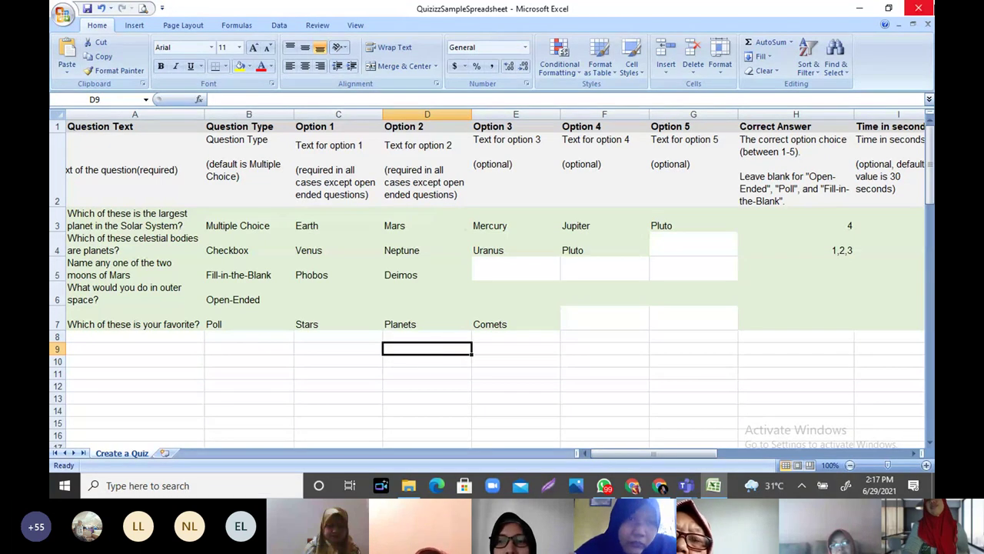
Step: Switch to the Quizizz quiz editor in the browser and close the spreadsheet import dialog
click(920, 11)
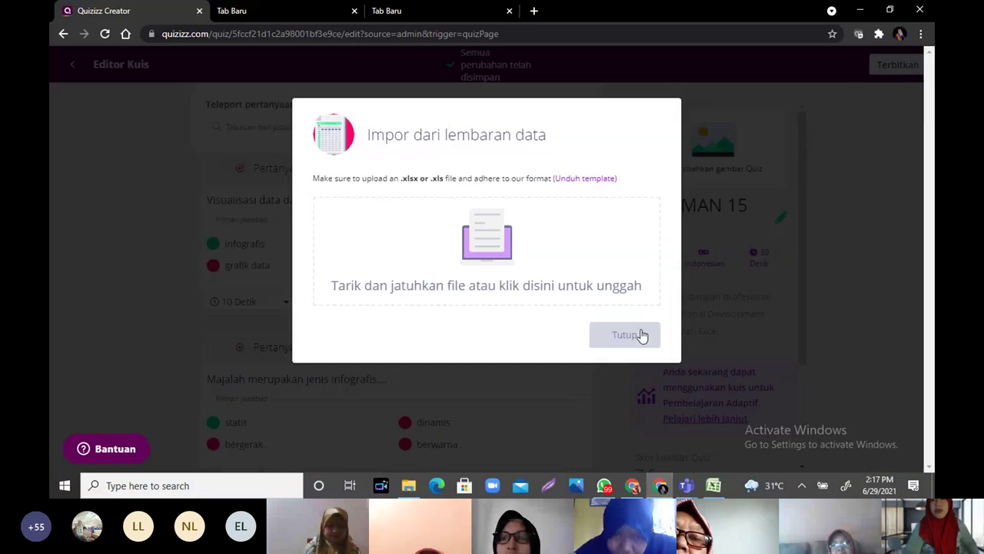
click(625, 335)
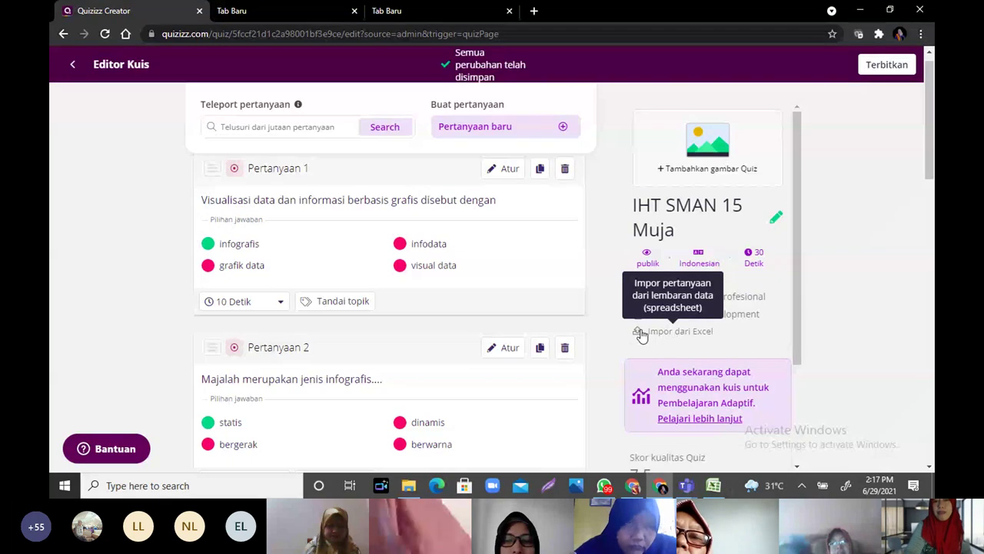
click(714, 487)
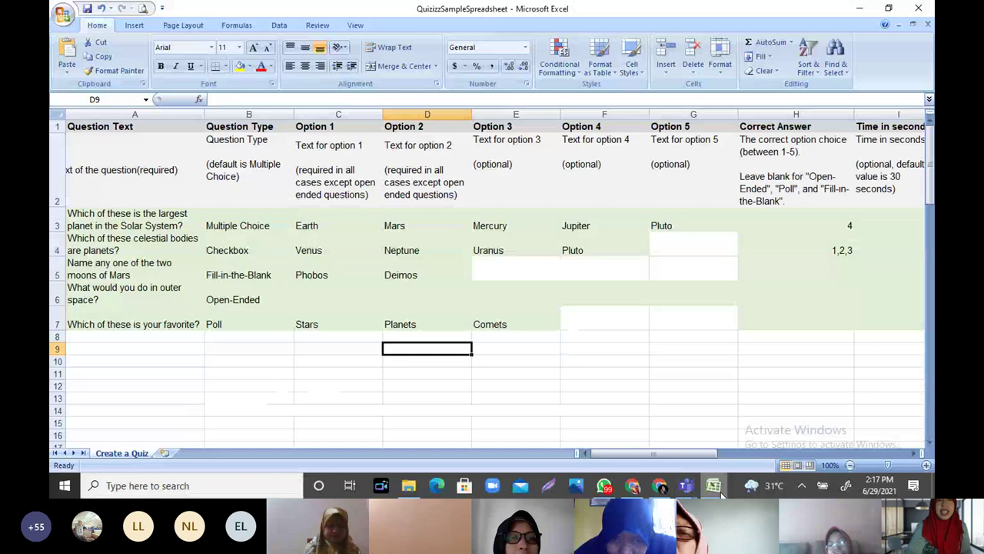
click(714, 487)
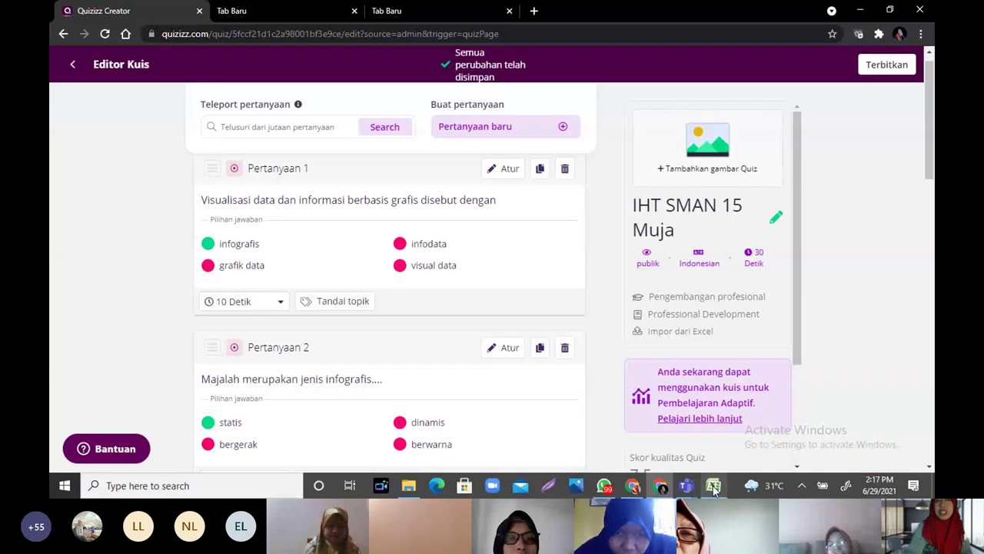
Step: Leave the quiz editor and create a new quiz named "ng" with Ilmu Sosial as its subject
click(70, 68)
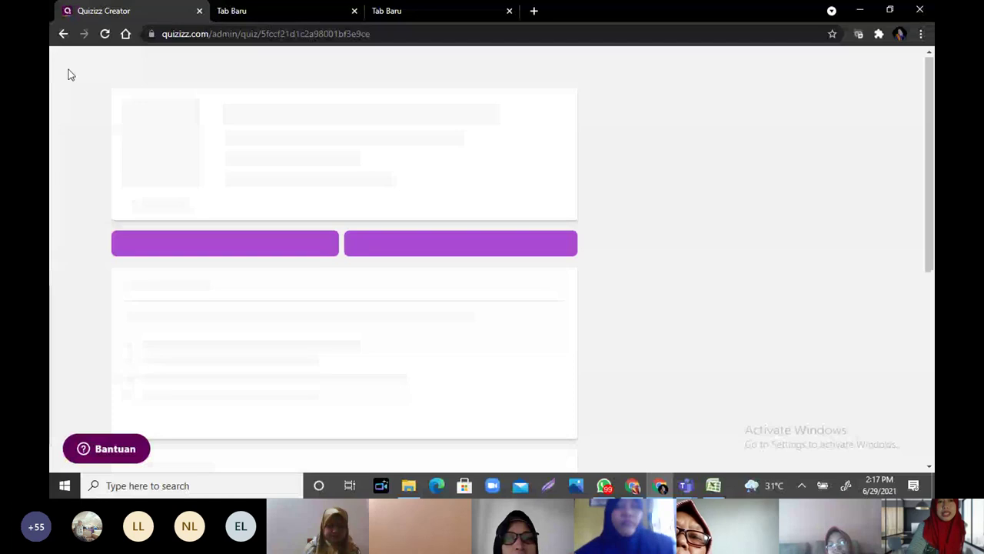
click(103, 255)
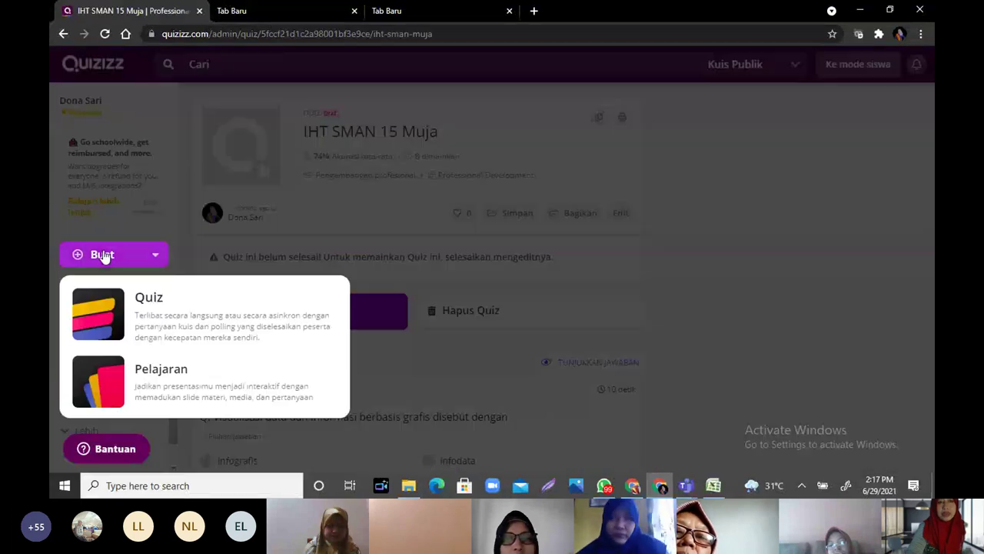
click(166, 313)
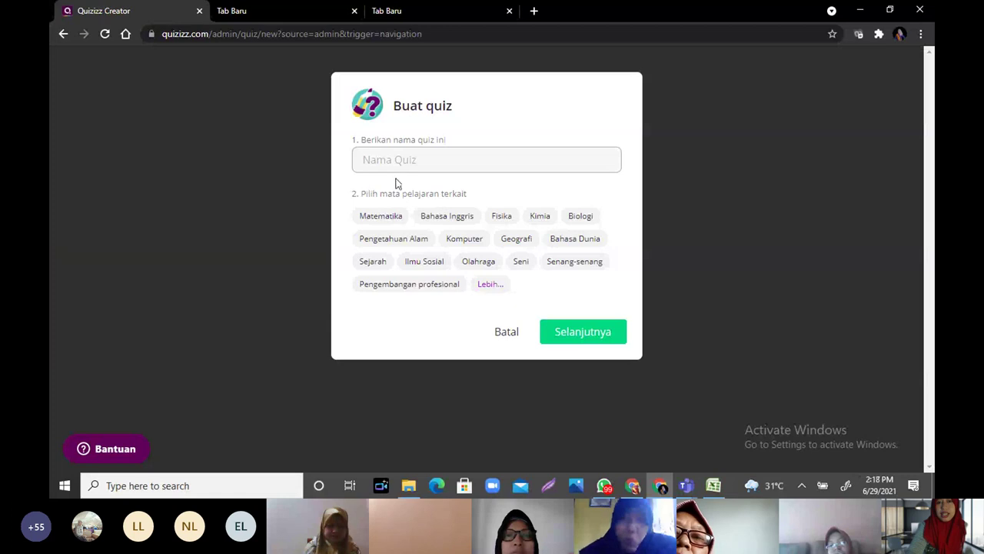
text(ng)
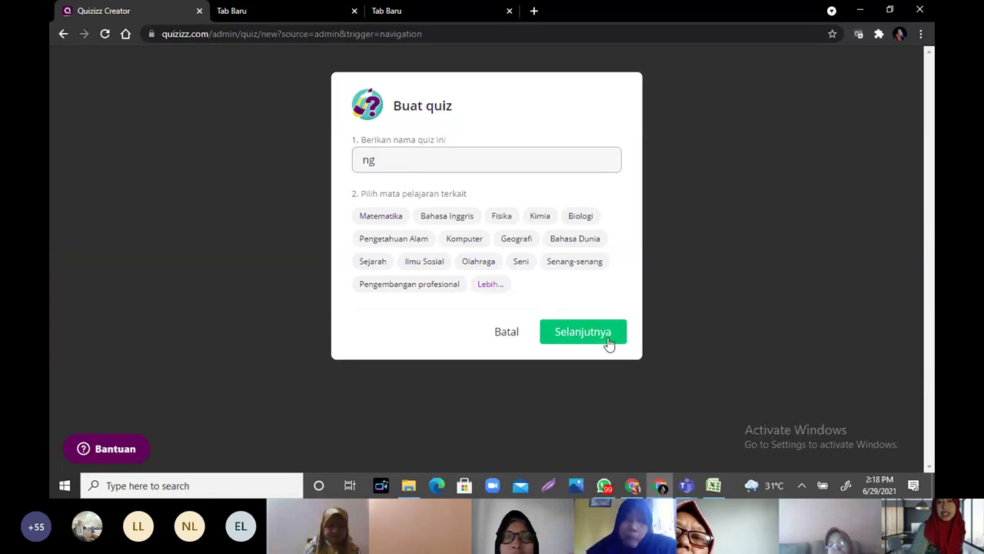
click(600, 336)
click(424, 261)
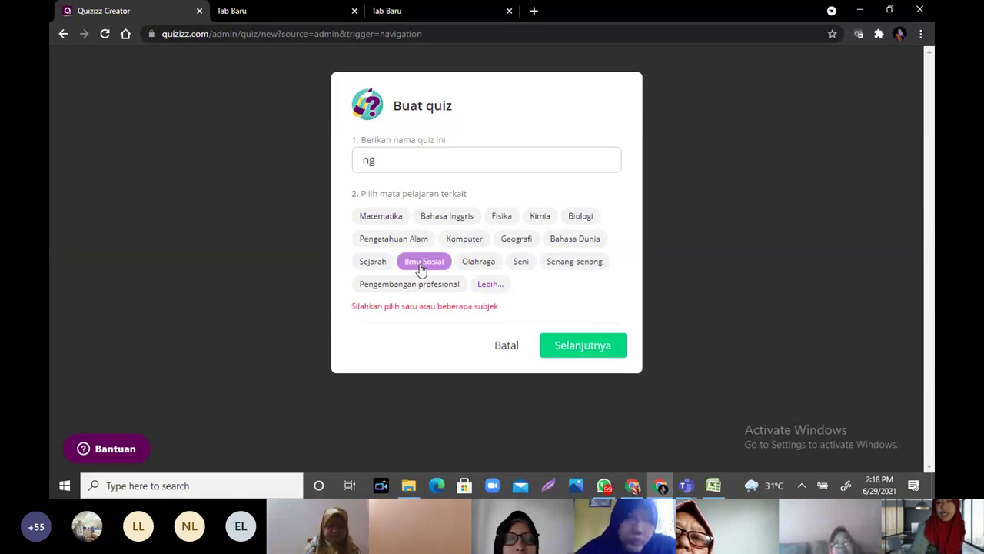
click(589, 337)
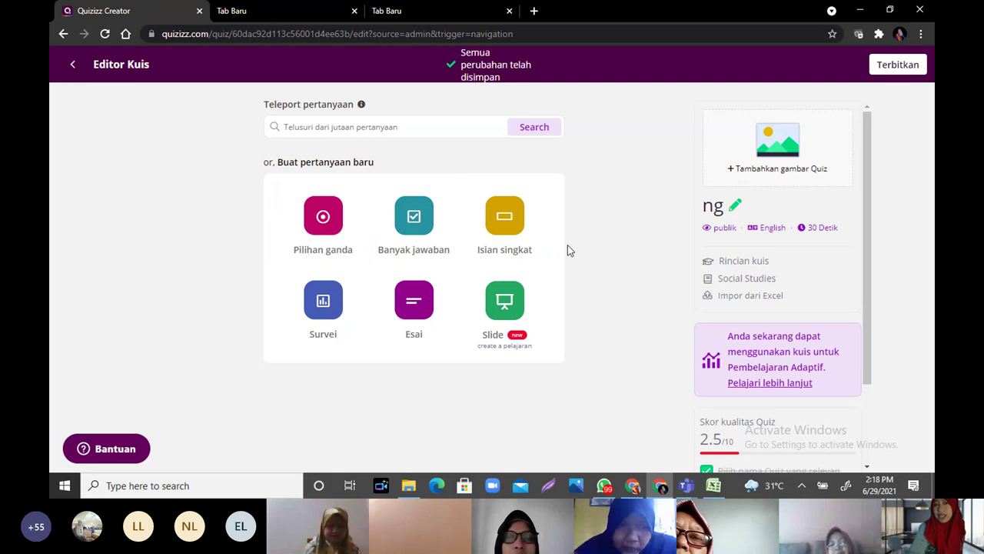
Step: Show the Excel import dialog of the new quiz, close it and switch back to the Excel template
click(761, 297)
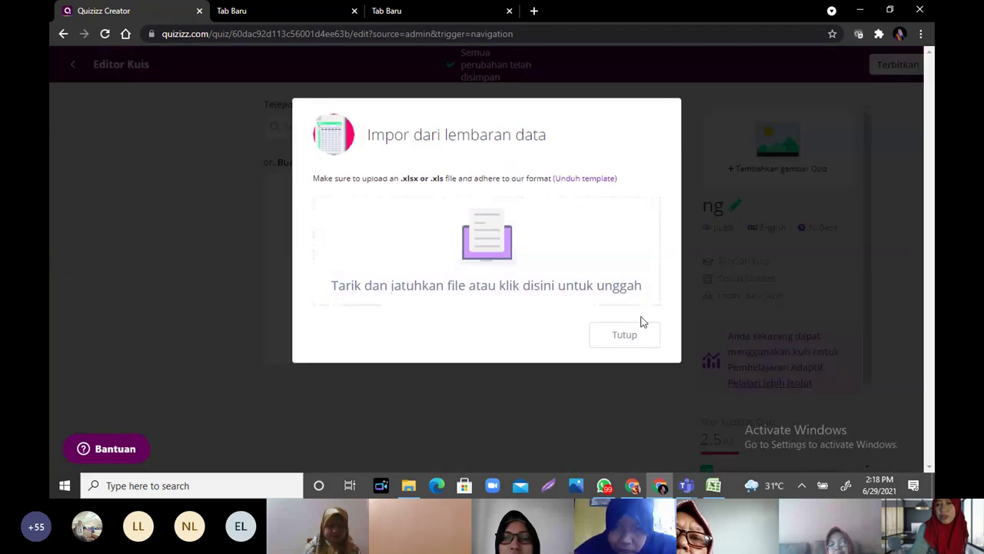
click(631, 345)
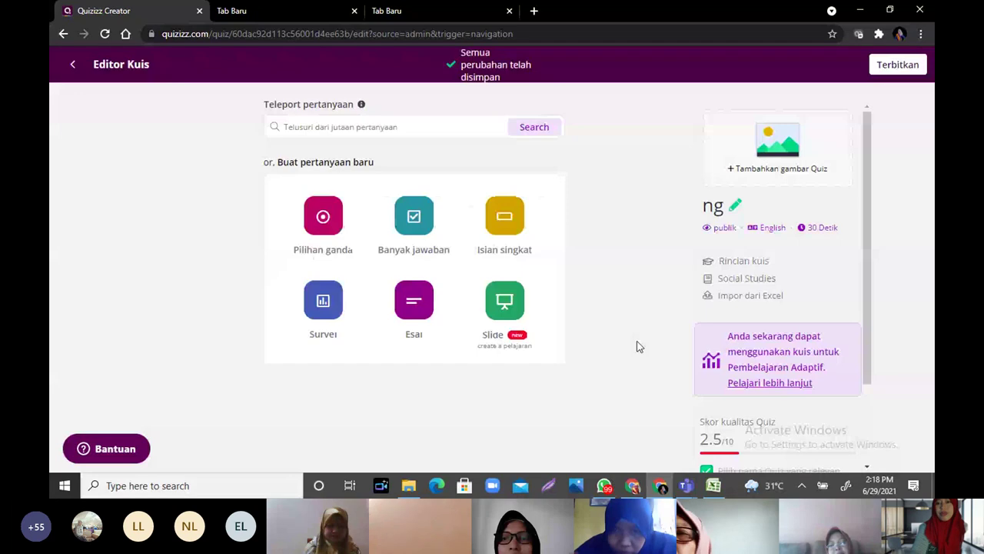
click(714, 486)
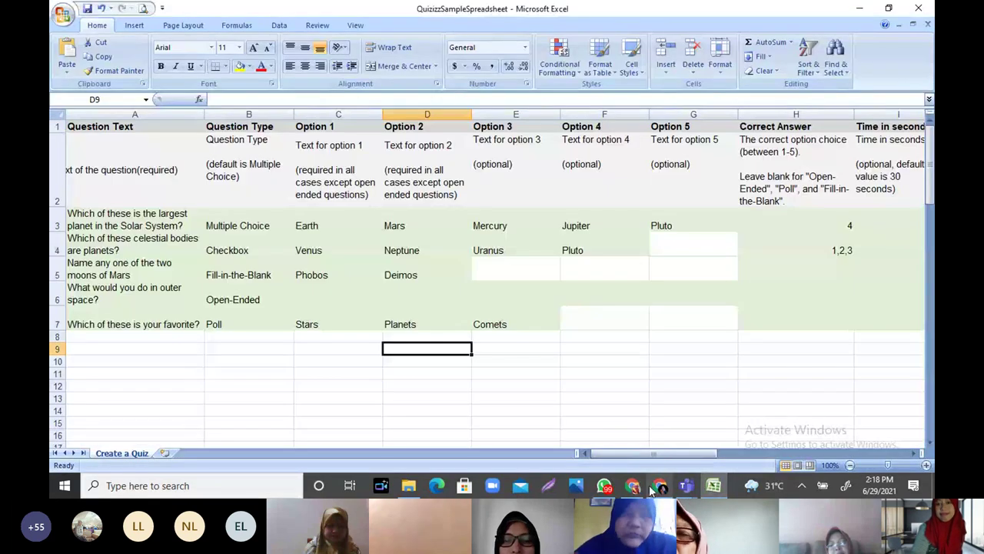
mouse_move(637, 488)
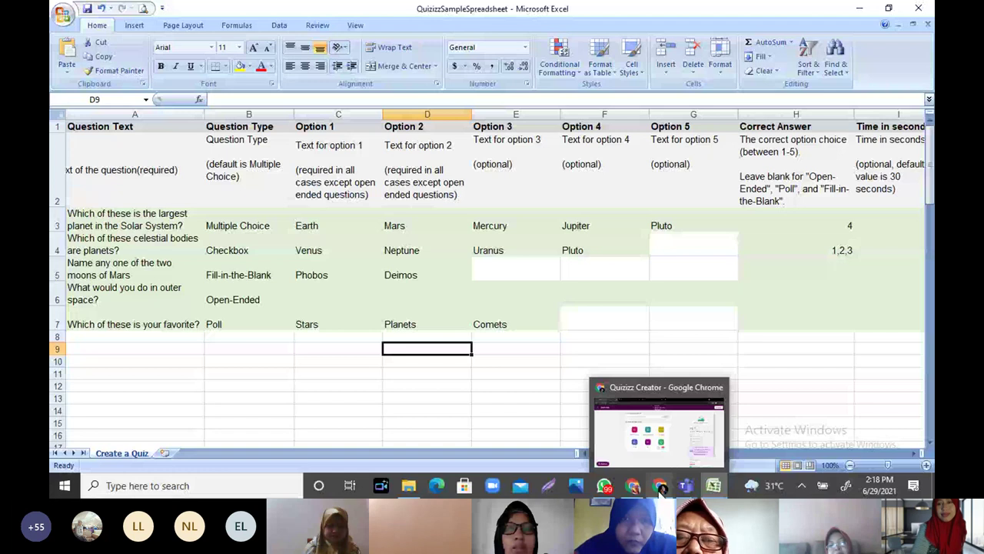
click(747, 435)
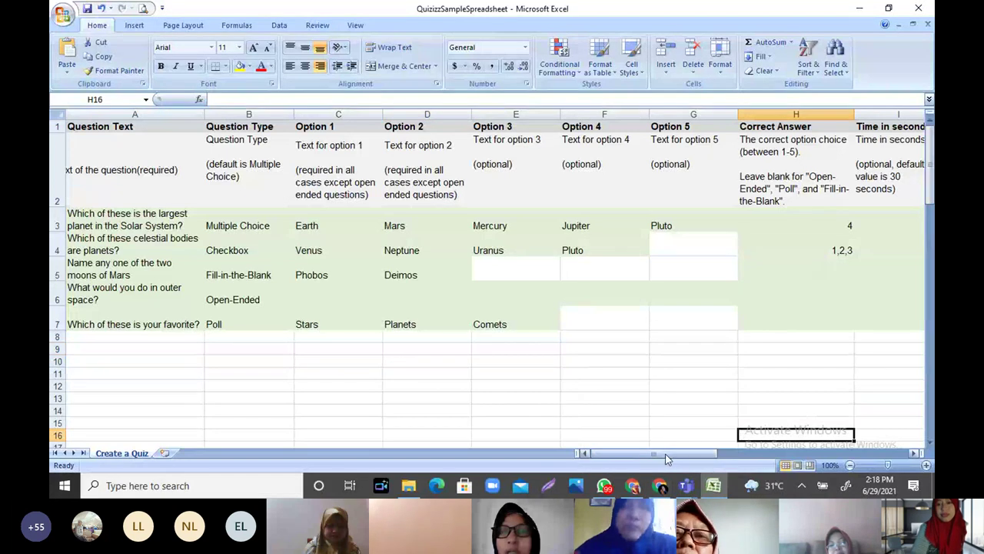
Step: Examine the template's columns through Correct Answer, Time in seconds and Image Link, and return to cell C8 under Option 1
drag(667, 458, 807, 455)
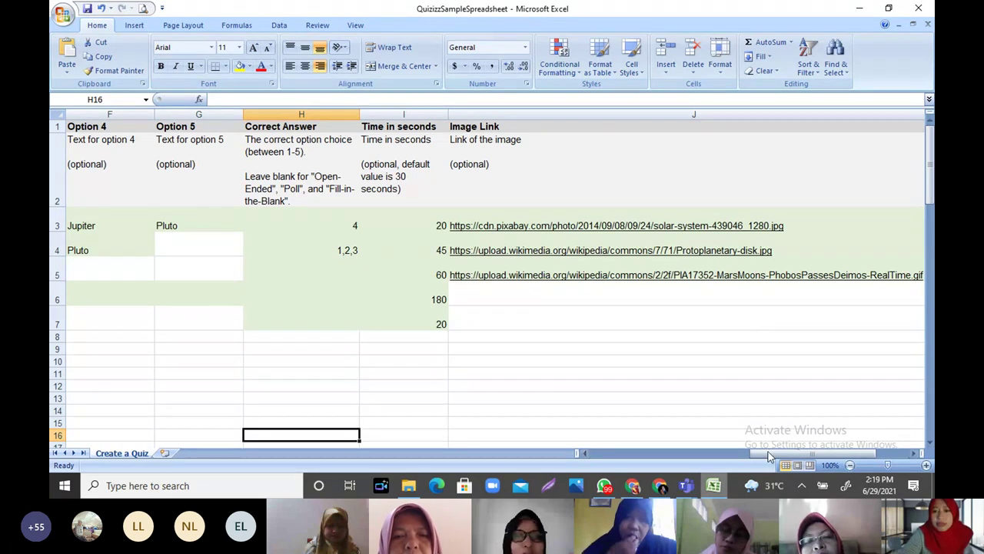
drag(768, 451, 629, 451)
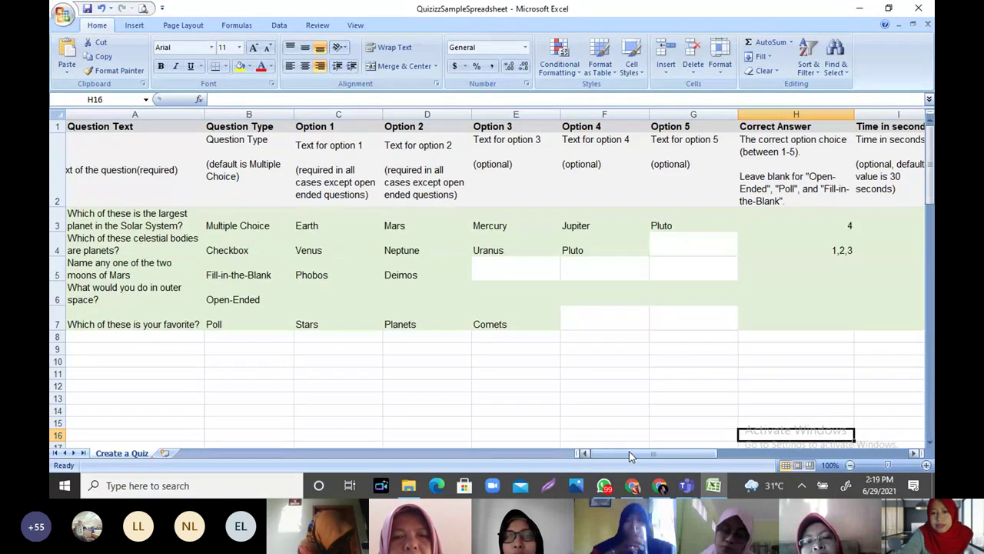
drag(629, 452, 659, 459)
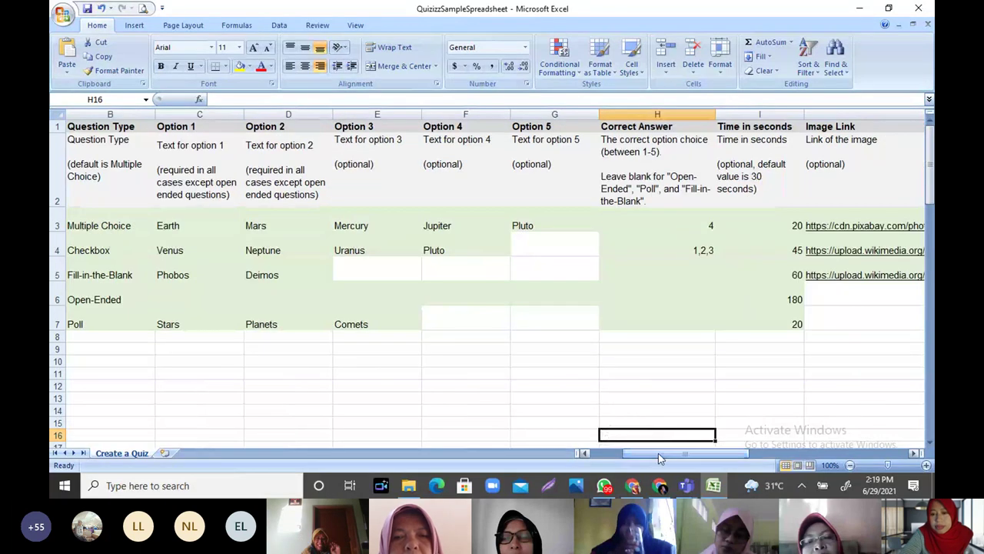
drag(659, 458, 604, 459)
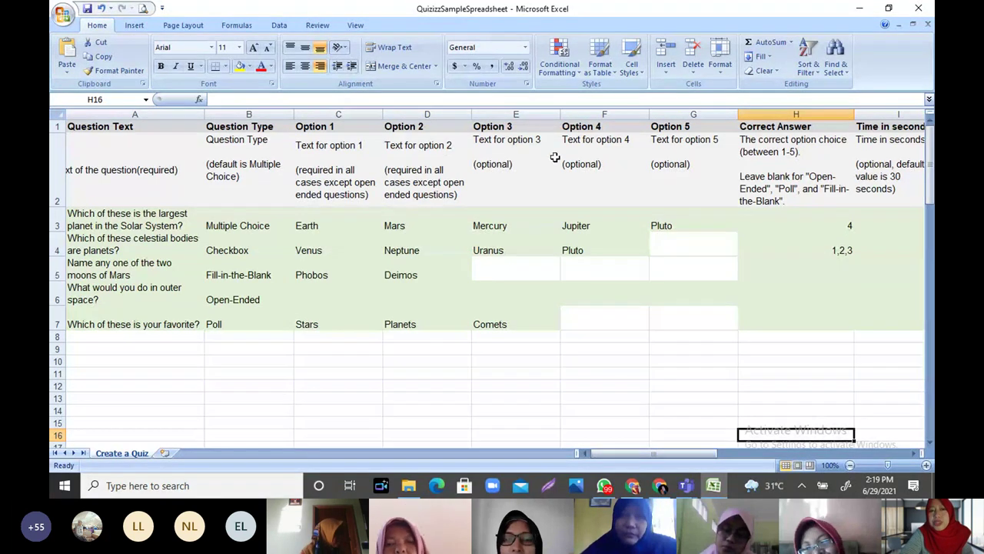
click(334, 336)
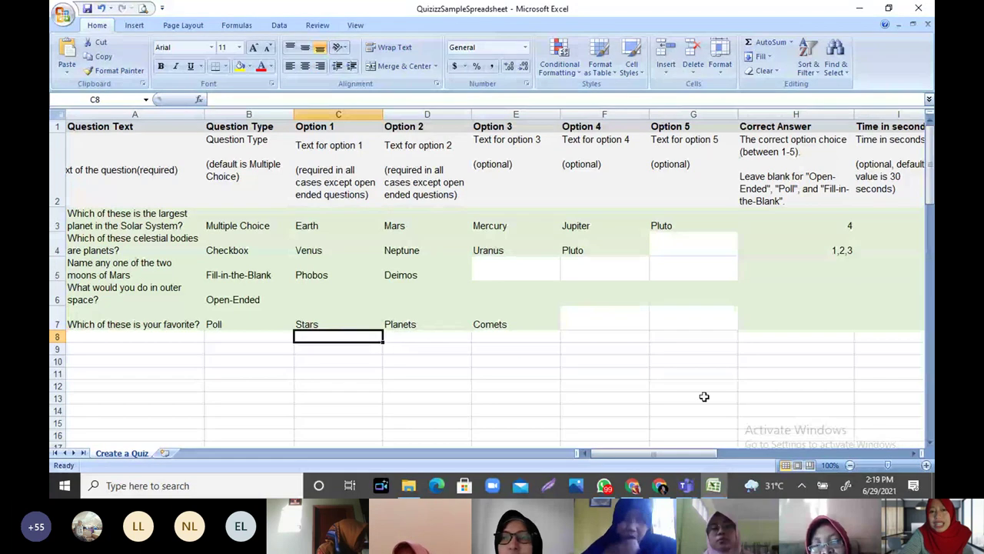
Step: View the solar system image linked in cell J3 in the browser, close its page and return to the Excel template
drag(696, 453, 877, 453)
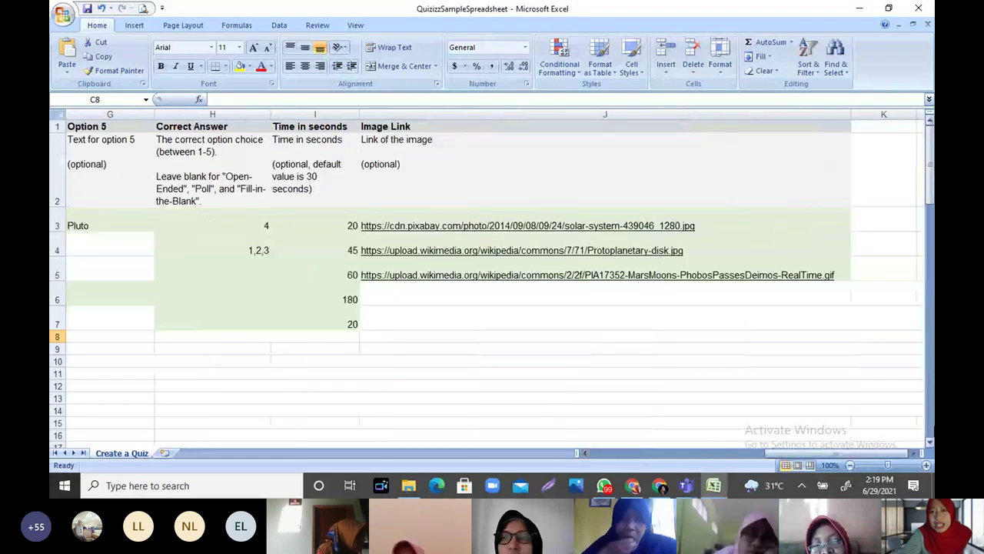
click(520, 186)
click(515, 219)
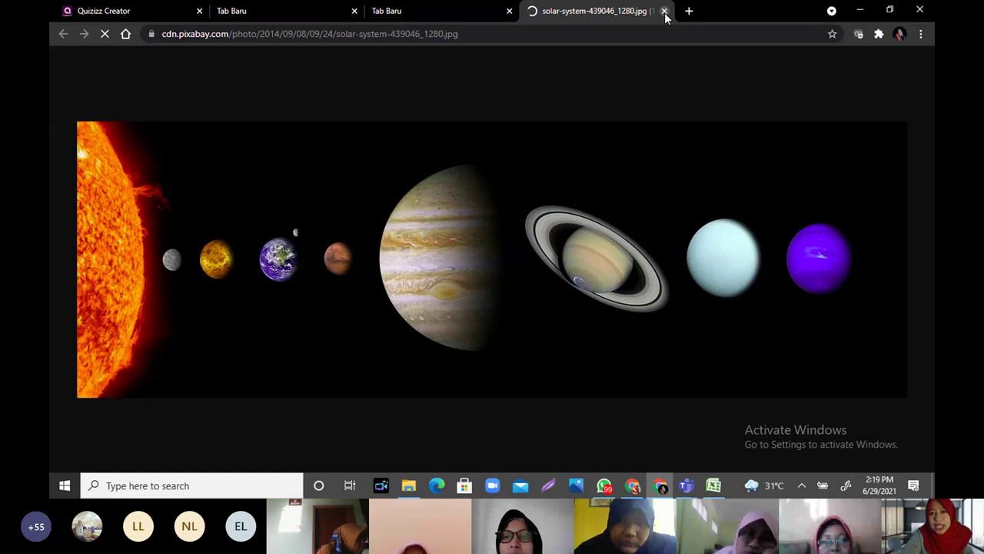
click(664, 11)
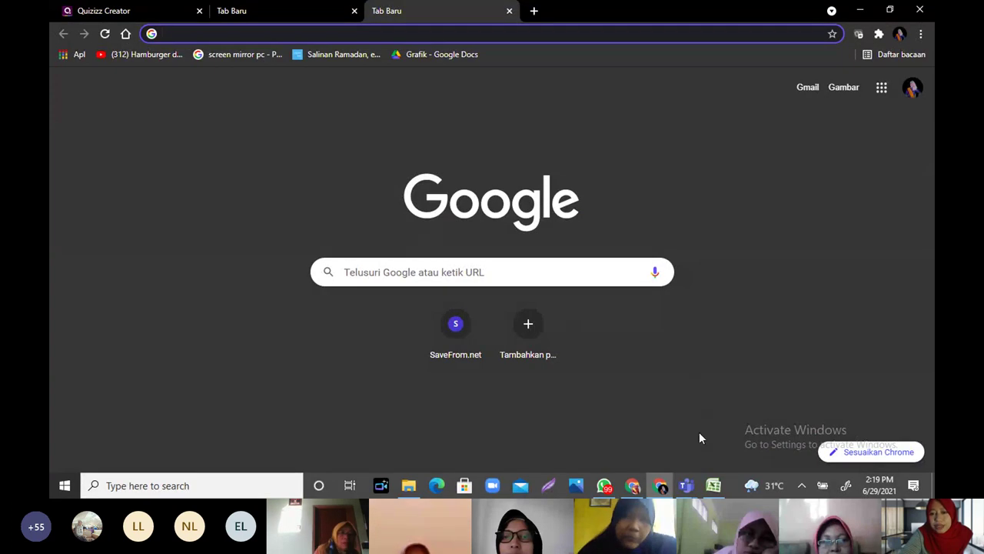
click(711, 489)
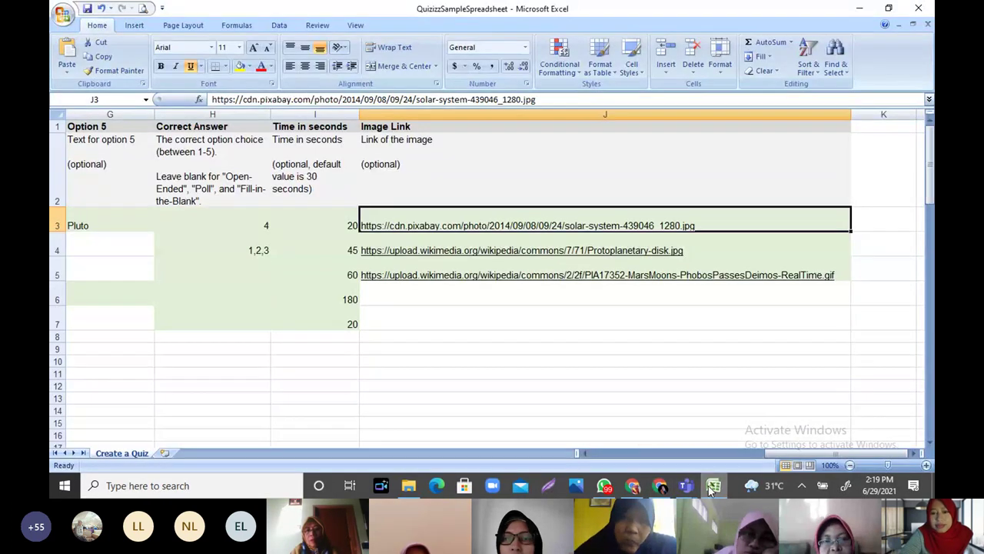
Step: Switch from the Excel template to the Teams meeting "General", turn off the camera and mute the microphone
drag(786, 455, 784, 461)
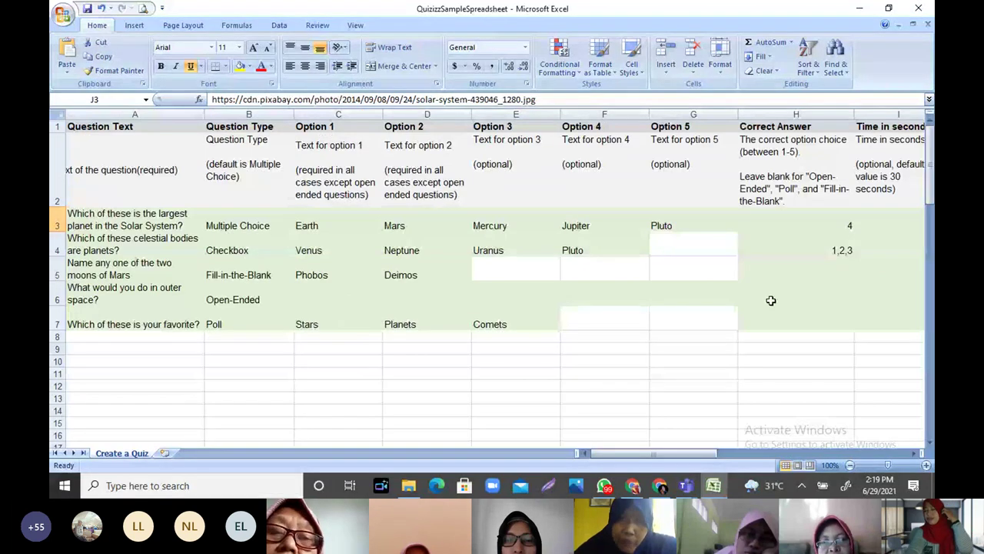
click(665, 488)
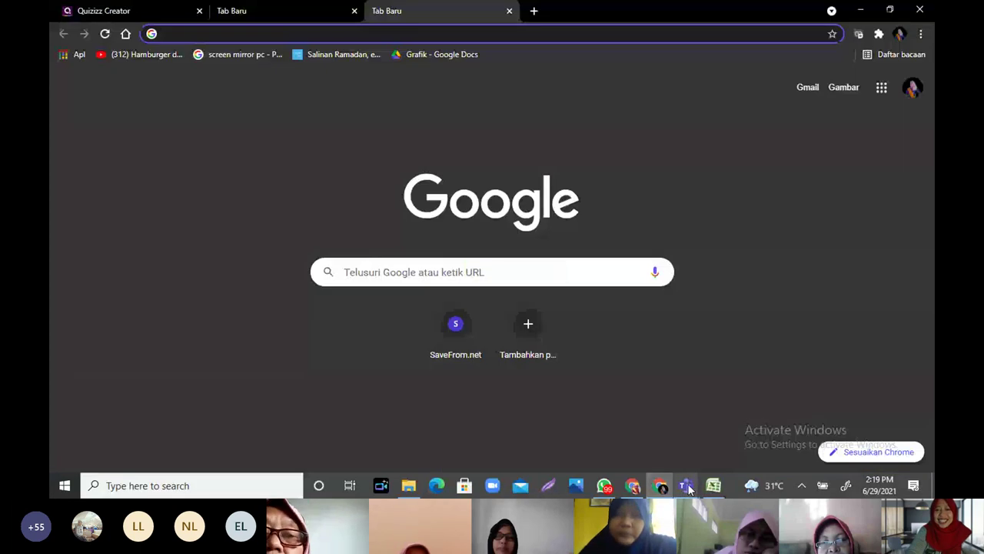
mouse_move(688, 488)
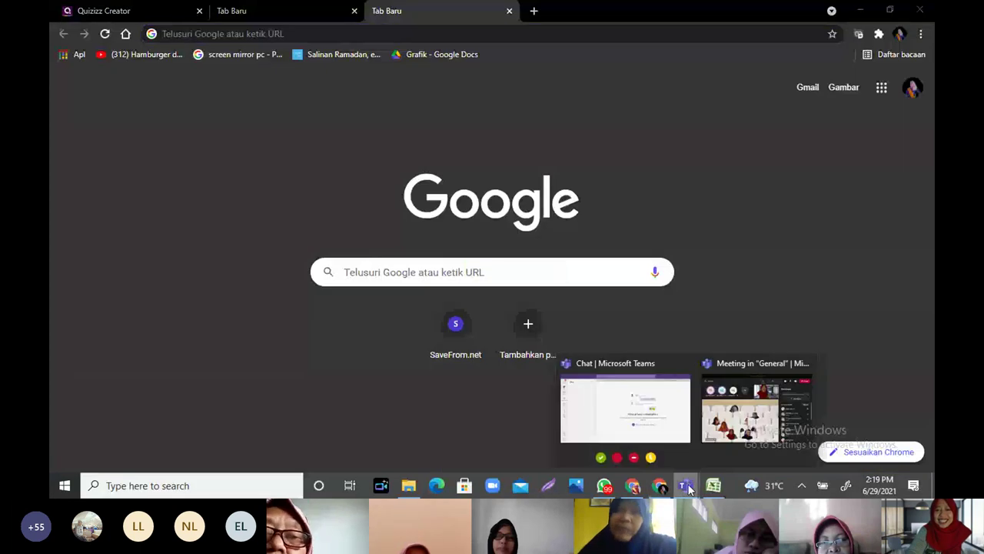
click(730, 422)
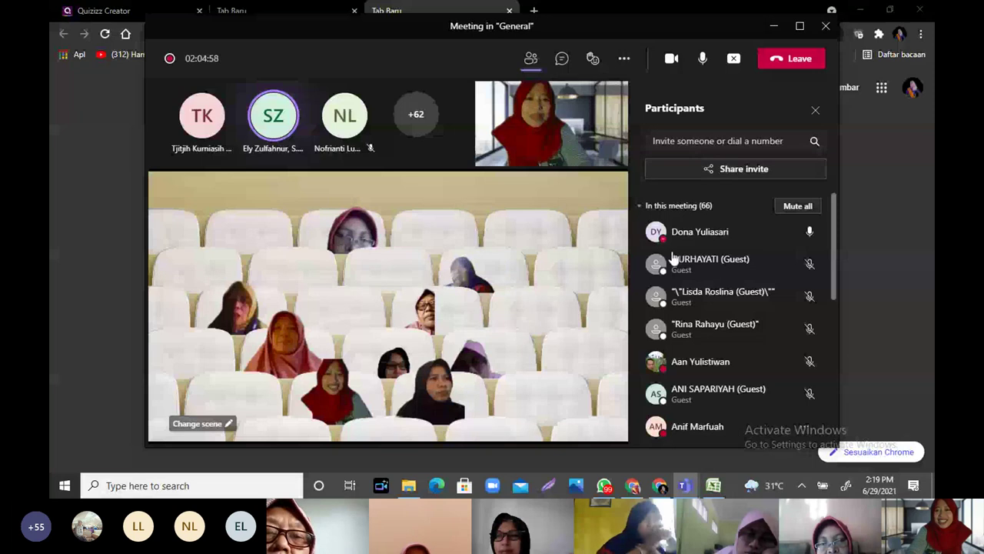
click(671, 60)
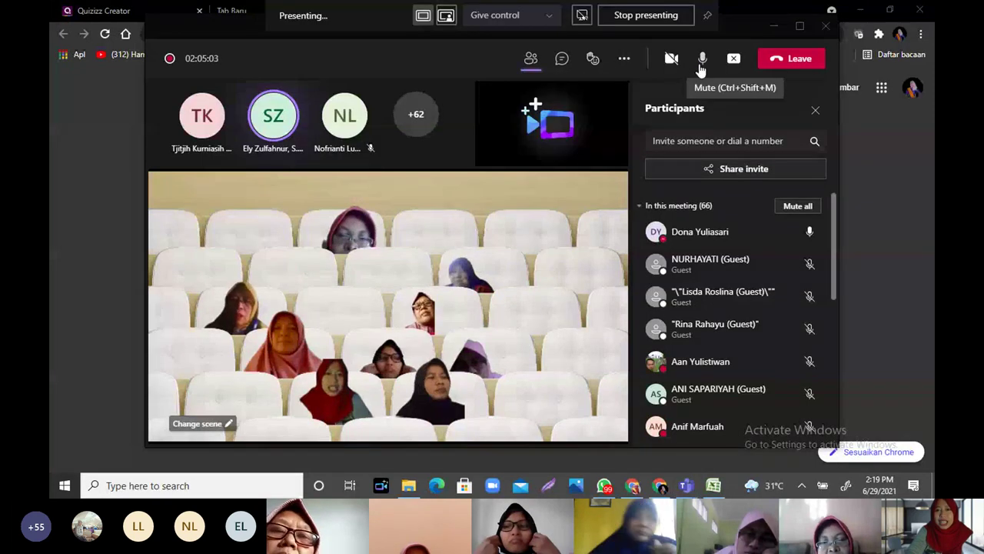
click(702, 68)
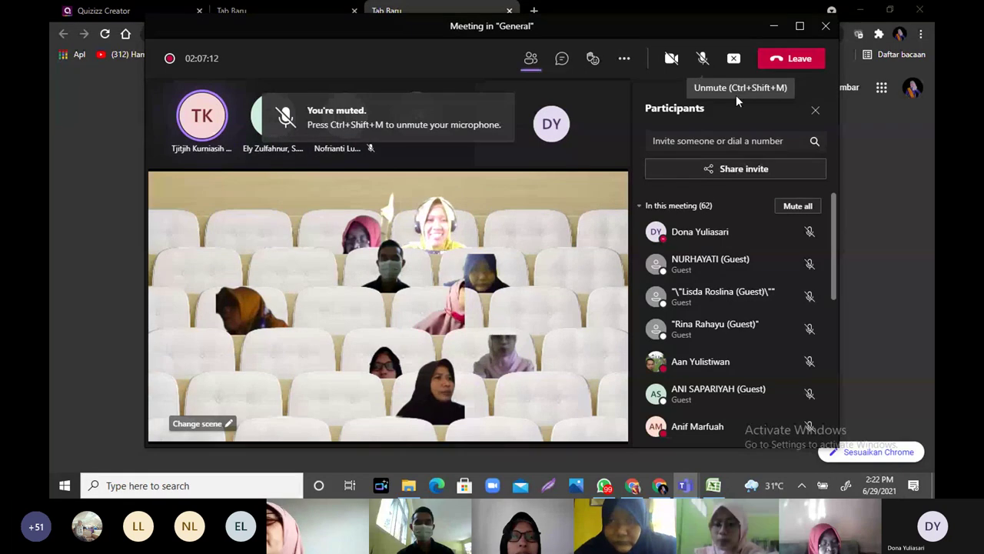
Step: Connect the computer to the Wi-Fi network "Ratu Saw"
click(802, 485)
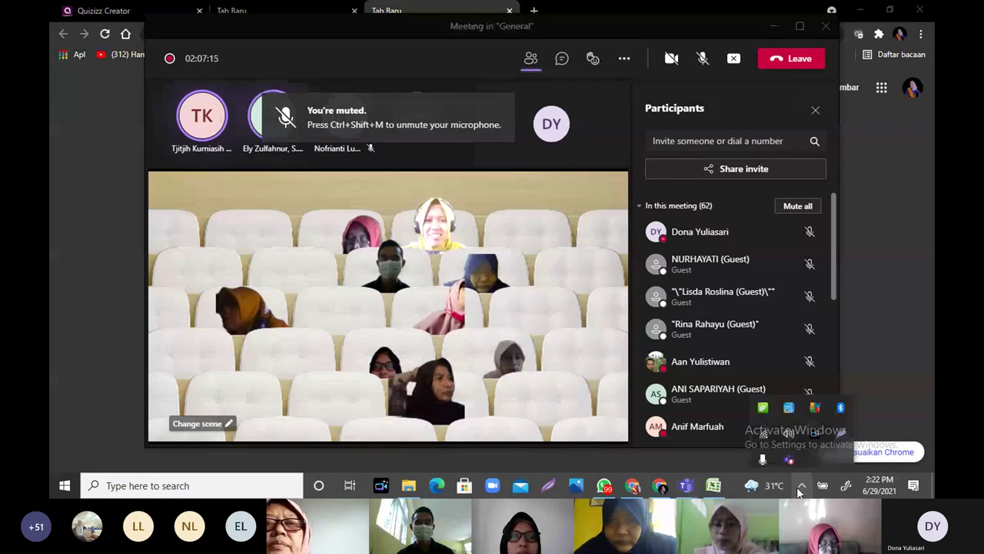
click(765, 435)
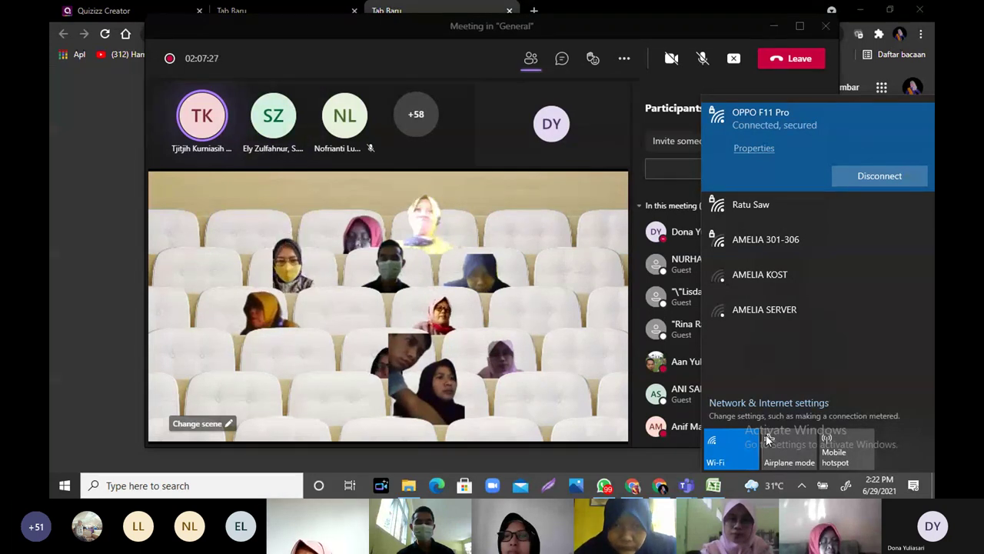
click(844, 206)
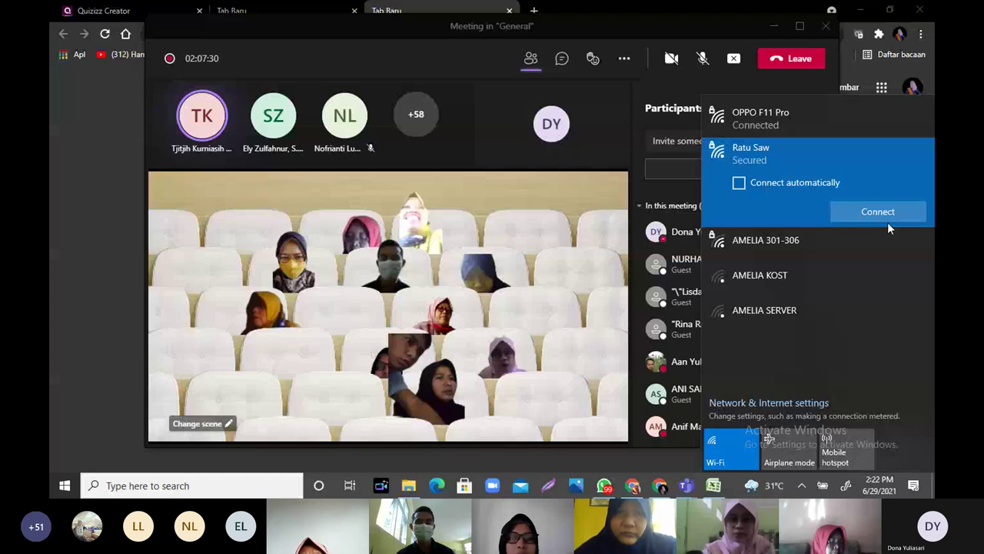
click(884, 213)
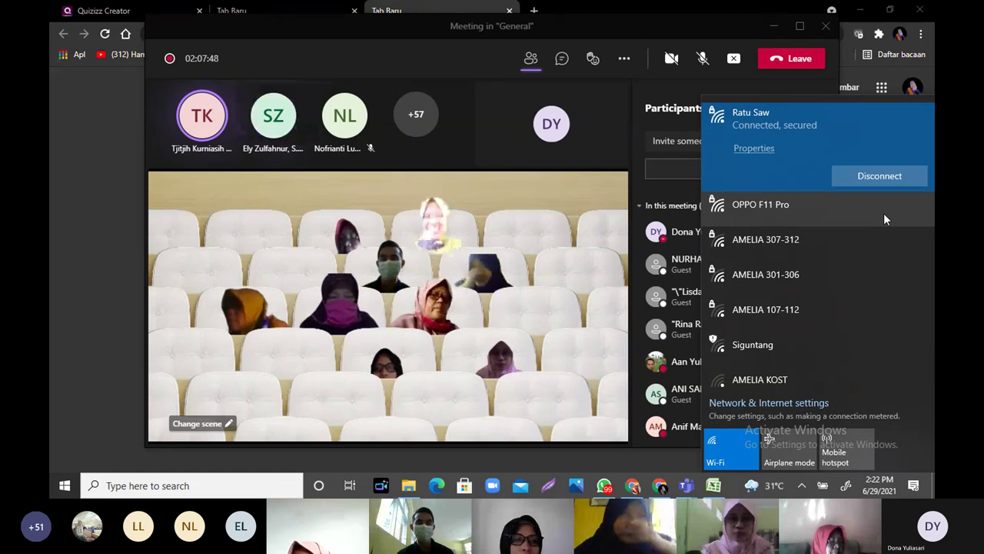
Step: Unmute the microphone and turn the camera back on in the Teams meeting, and return to the browser
click(704, 65)
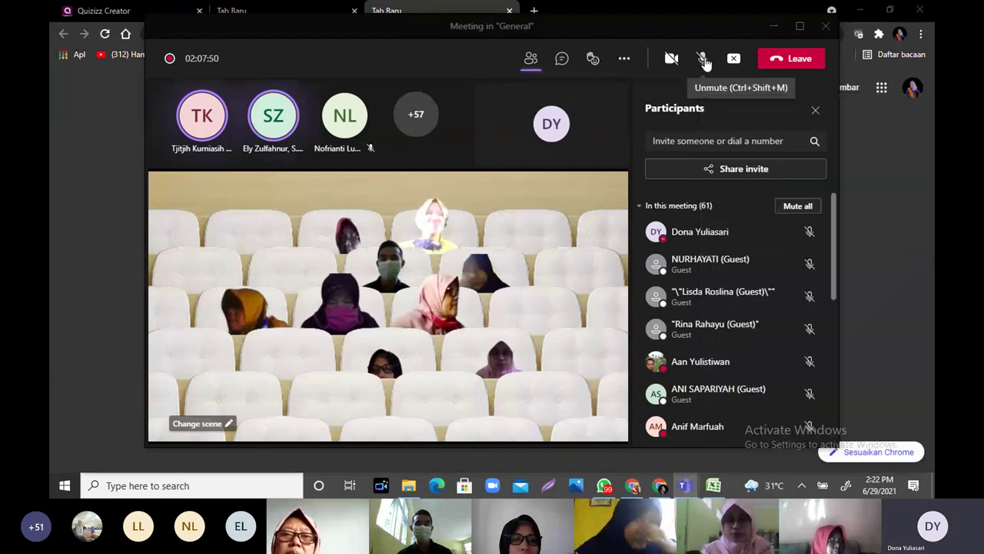
click(705, 64)
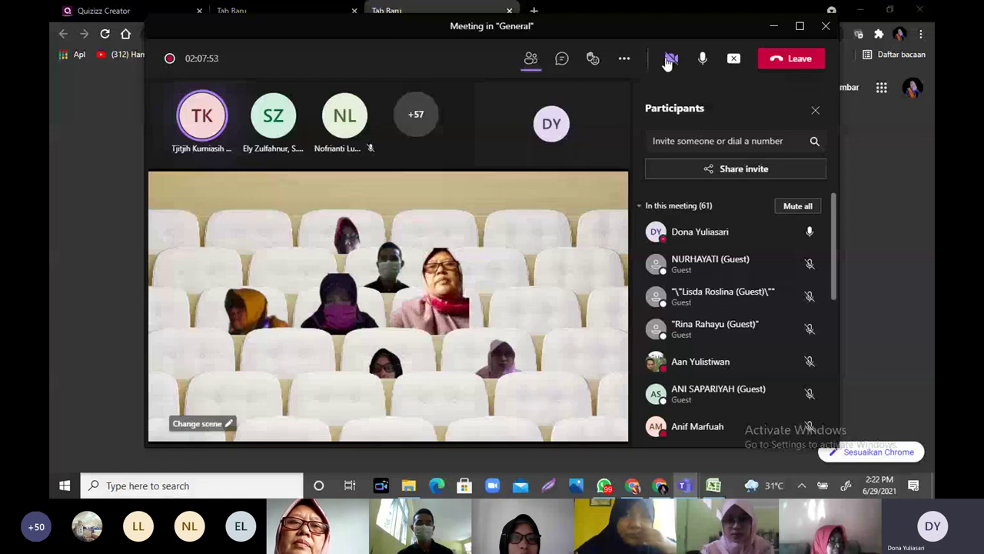
click(669, 60)
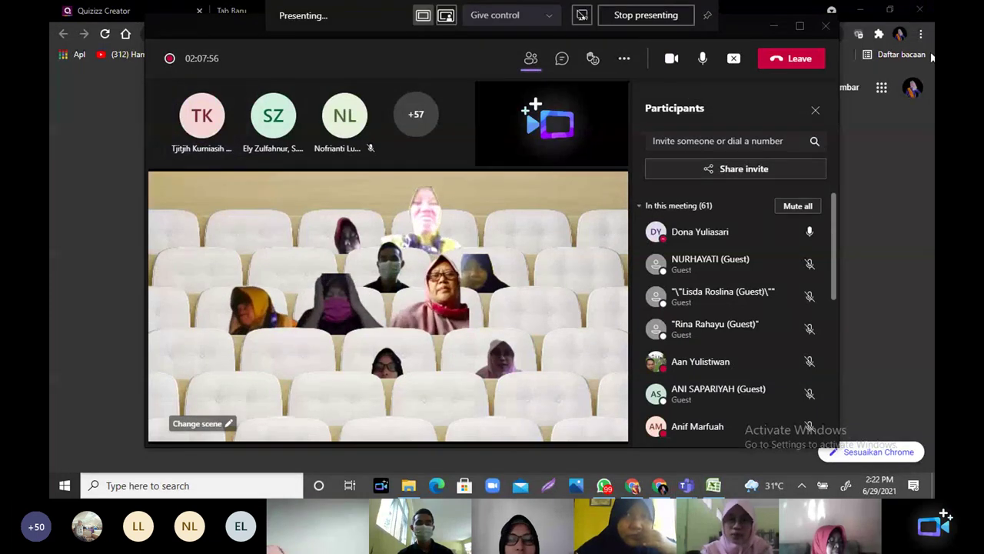
click(874, 234)
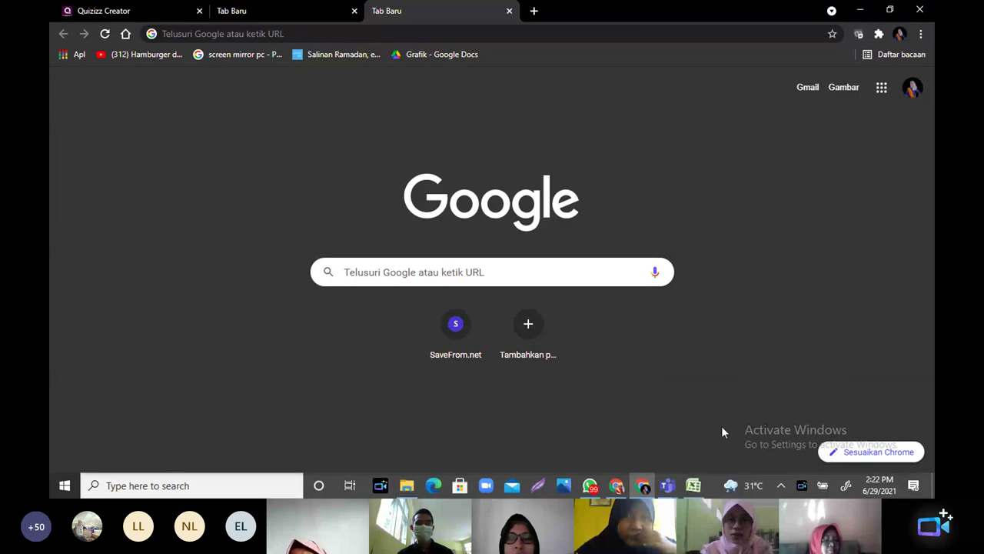
Step: Show slide 7 of the "Template Tugas Quizizz Day Two" presentation, the screenshot task about using teleport
click(615, 486)
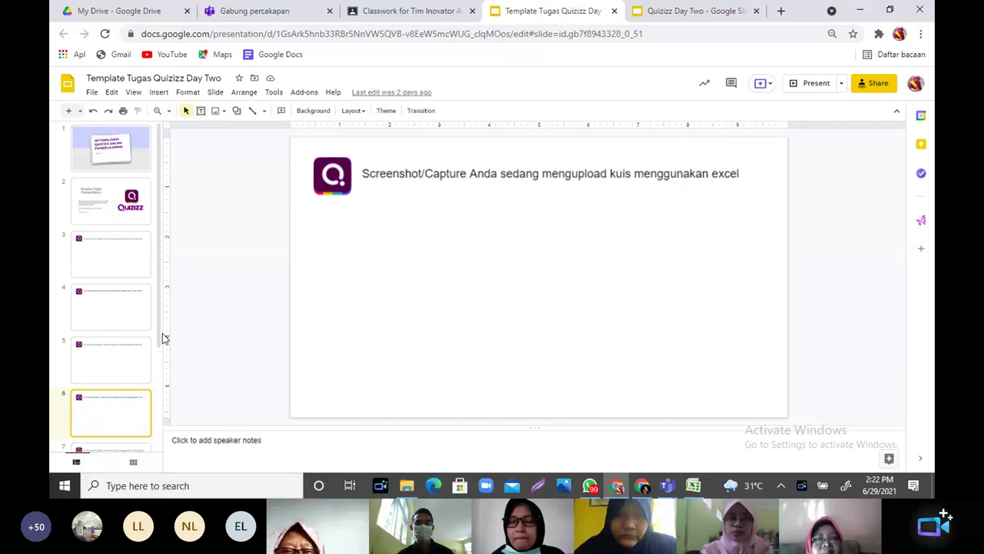
drag(163, 339, 158, 391)
click(105, 383)
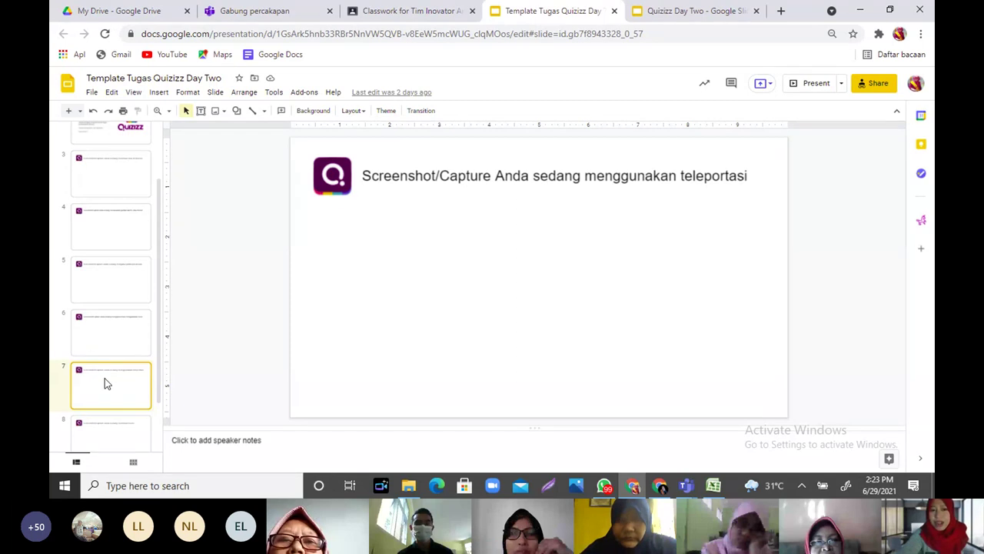
Step: Return to Quizizz, leave the quiz editor and delete the draft quiz "ng"
click(664, 492)
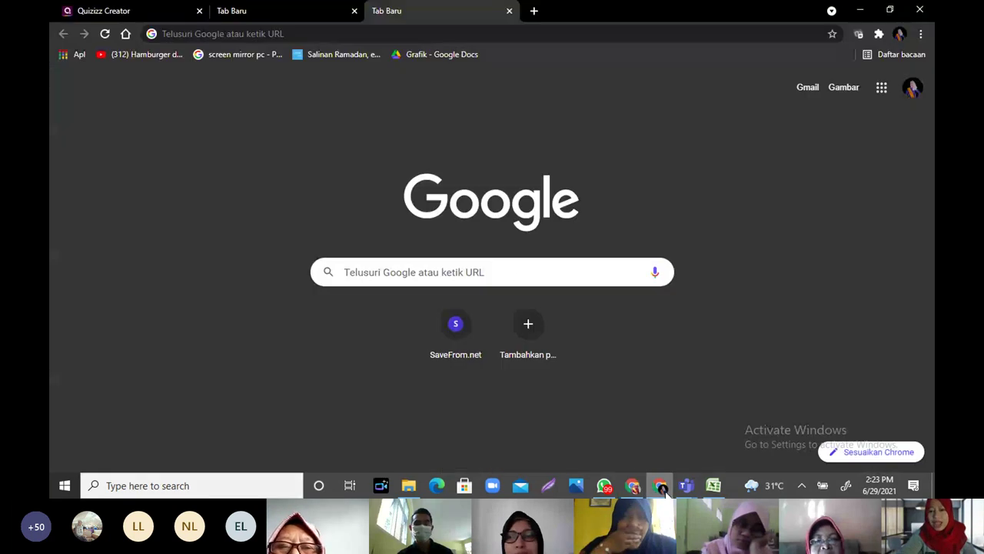
click(125, 11)
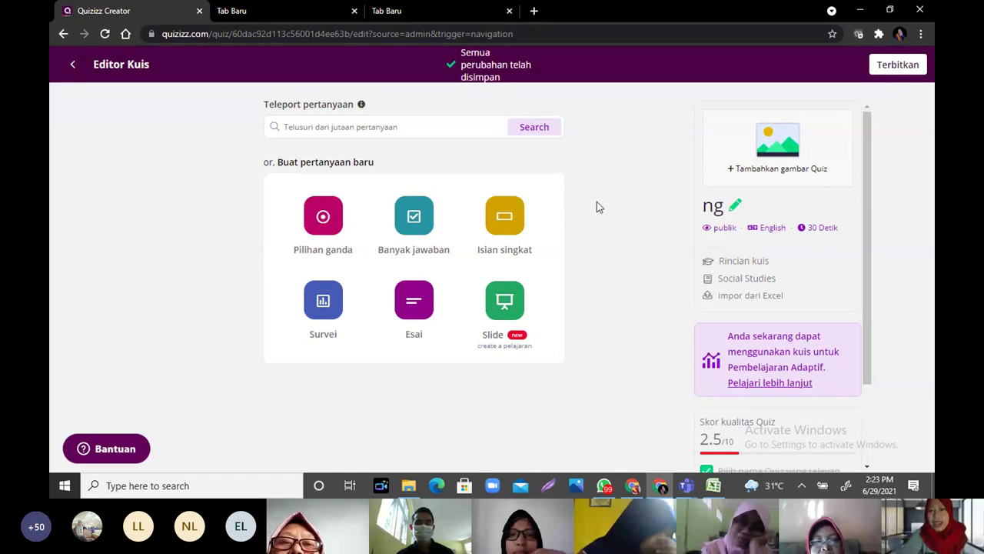
click(74, 73)
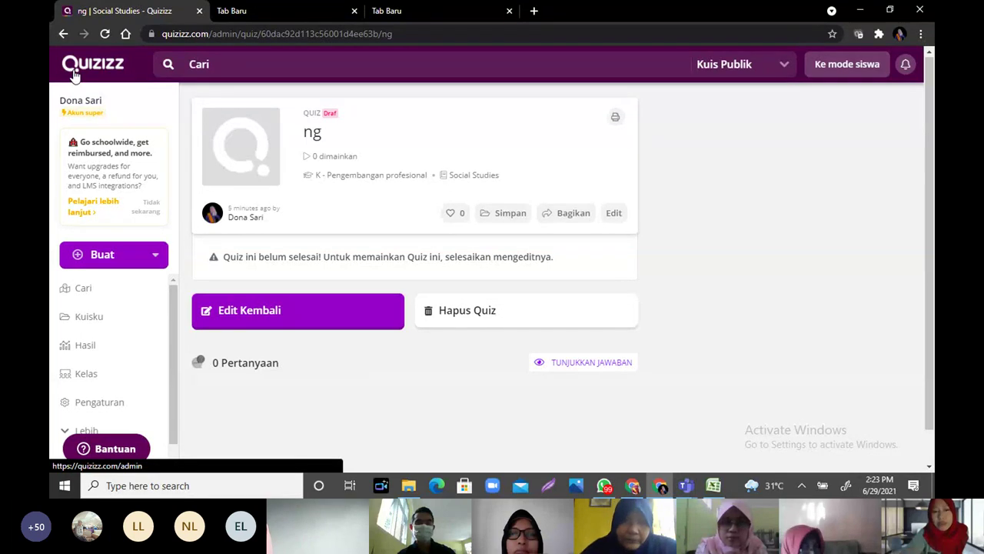
click(498, 316)
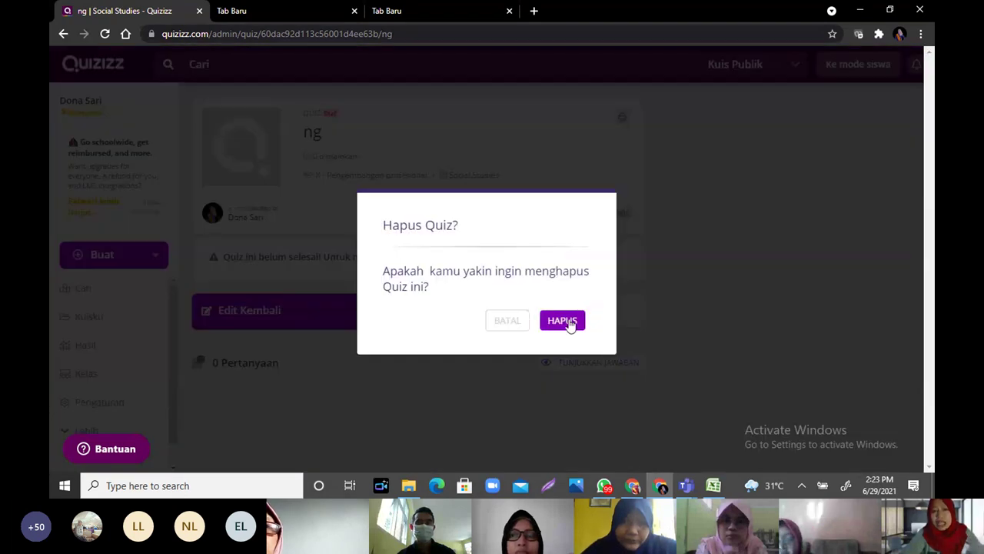
click(562, 321)
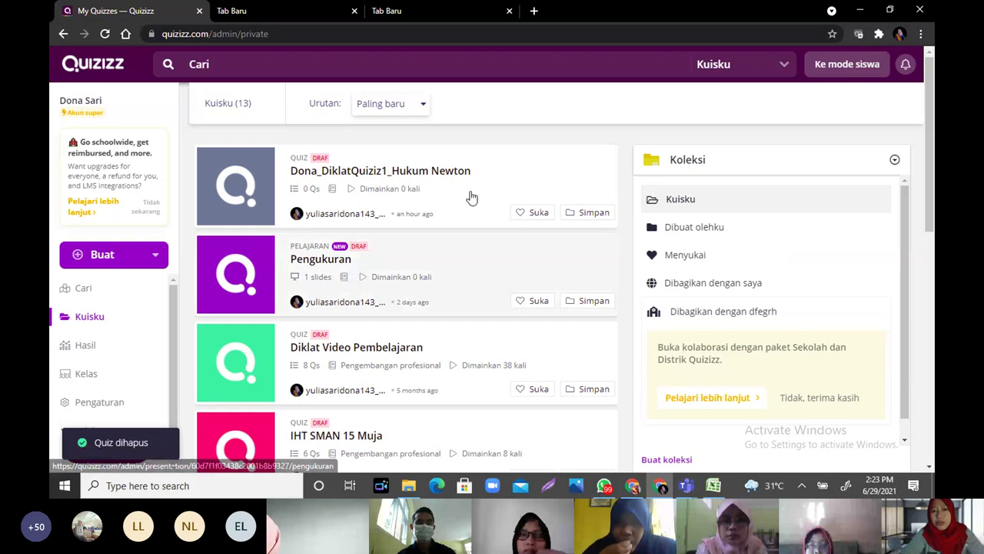
Step: View the draft lesson "Pengukuran" in the lesson editor, leave it and return to the Kuisku list
click(416, 264)
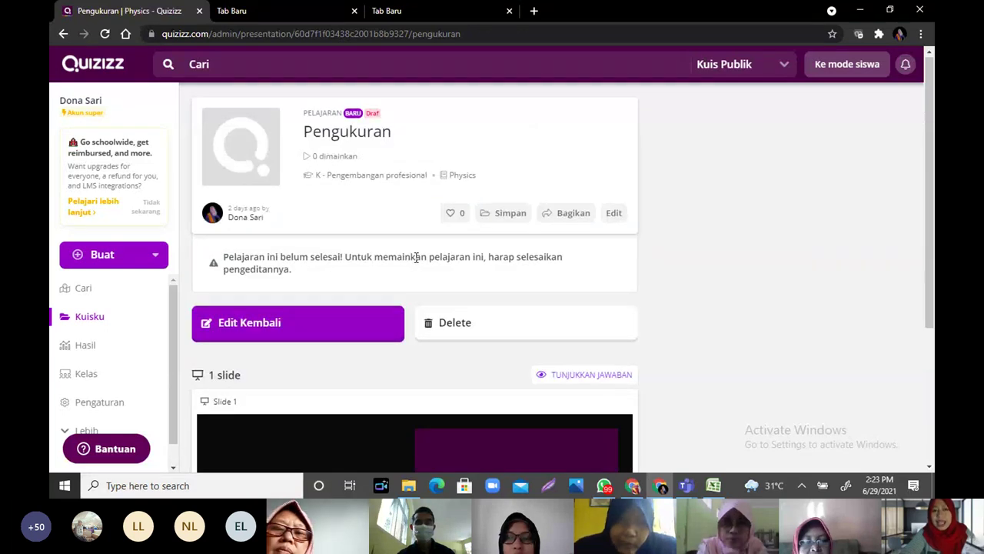
click(303, 323)
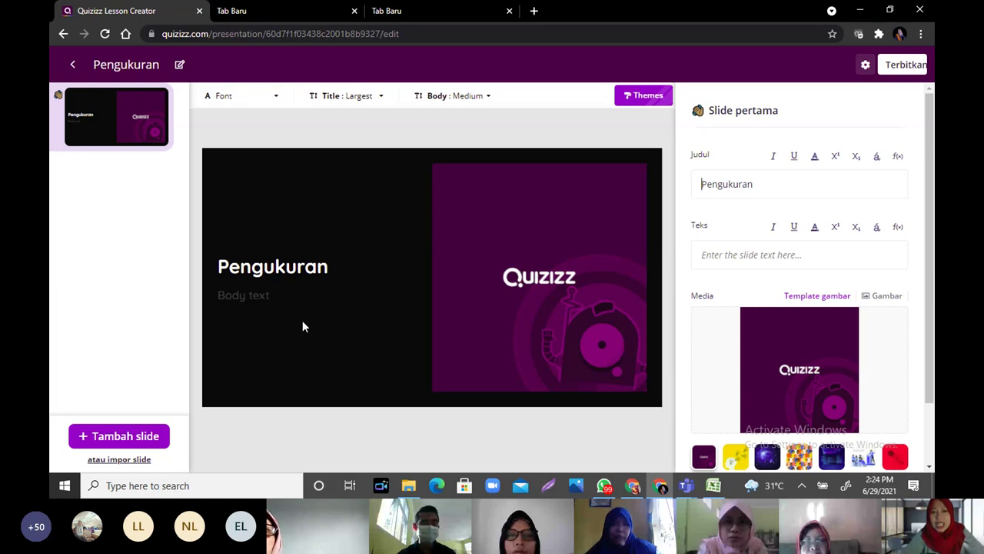
click(61, 62)
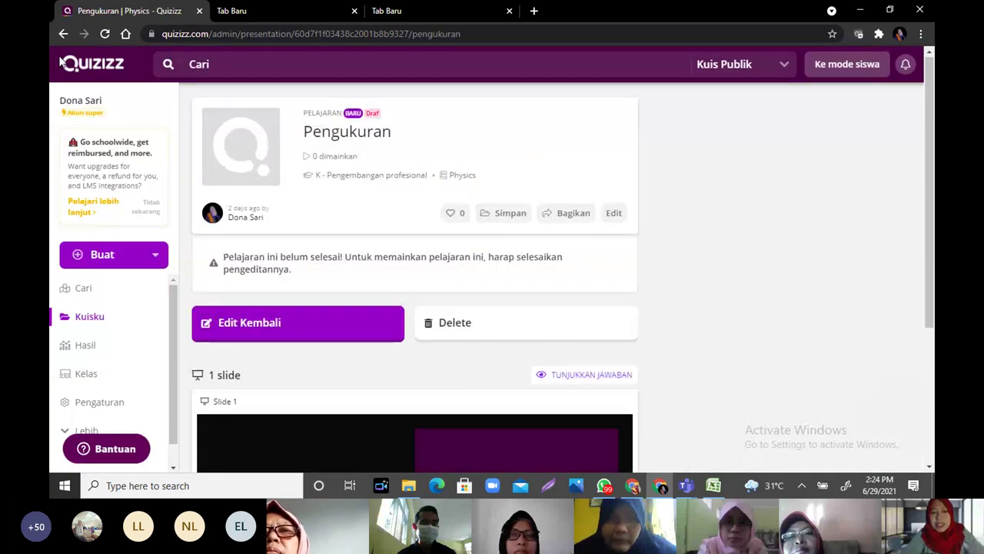
click(82, 319)
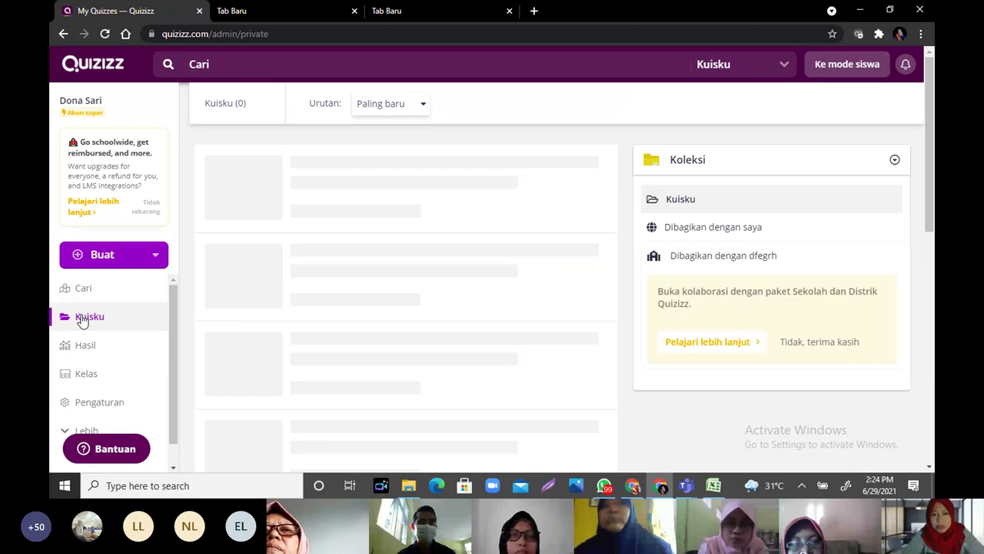
Step: Open the draft Hukum Newton training quiz for editing and bring up its teleport question search
click(388, 172)
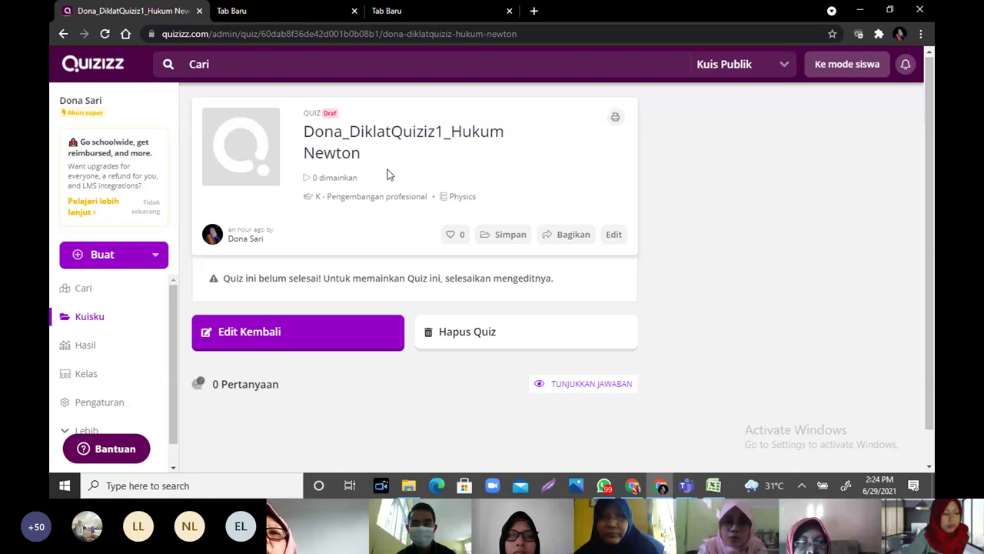
click(336, 337)
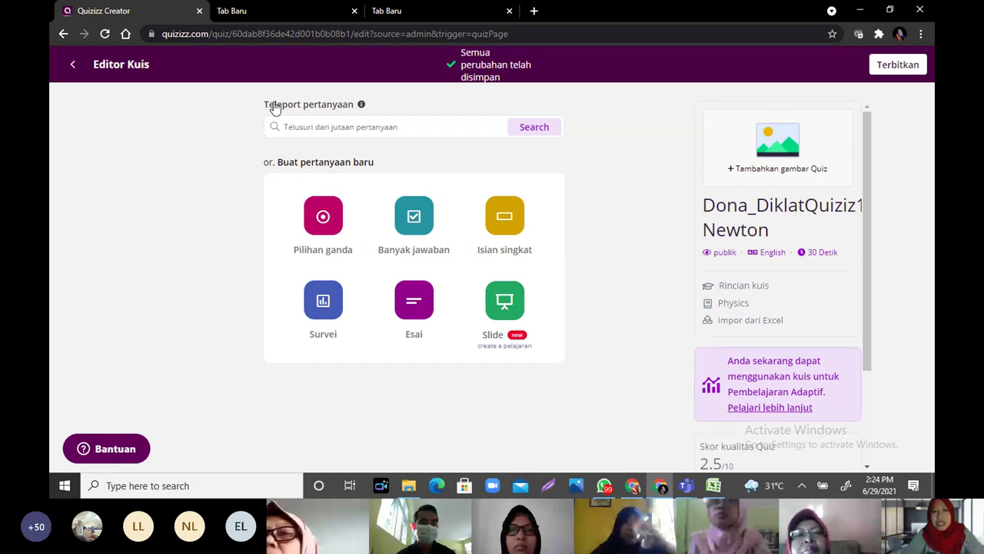
click(329, 132)
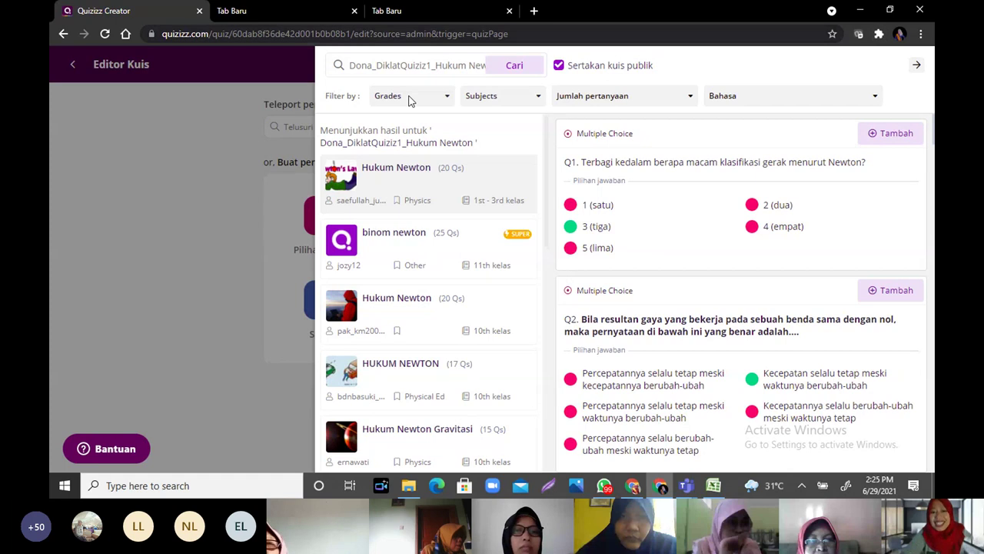
click(159, 227)
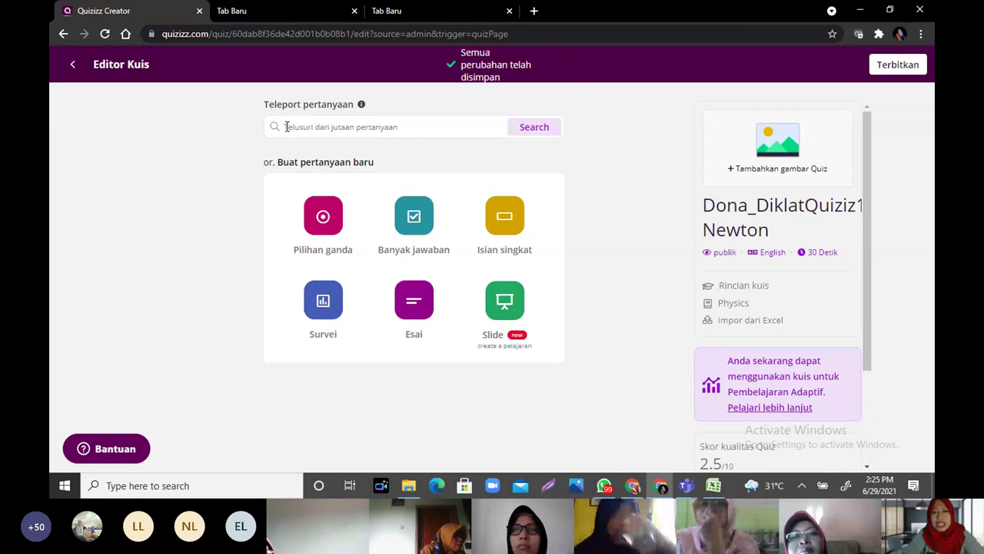
click(379, 127)
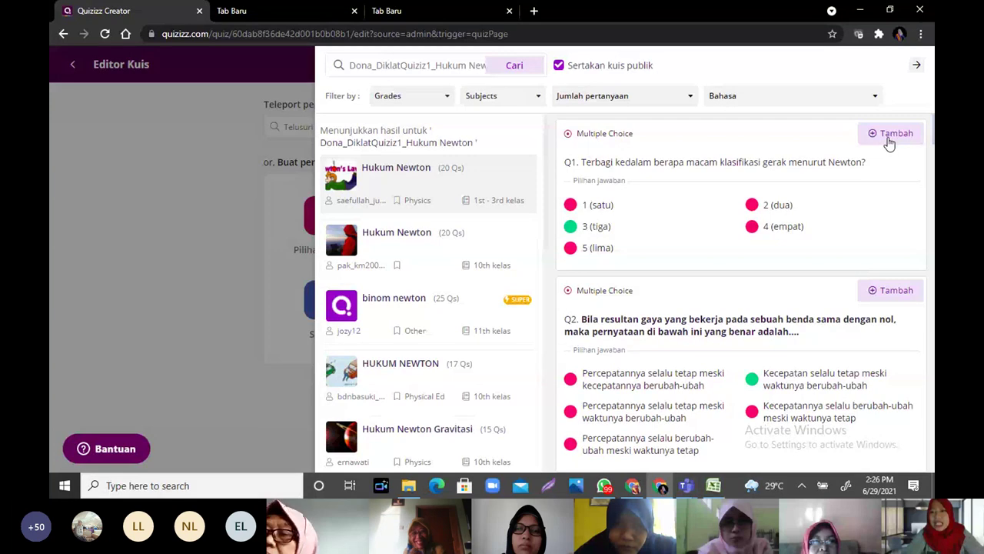
Step: Examine the questions of the 10th-grade "Hukum Newton" quiz in the teleport search results
click(414, 248)
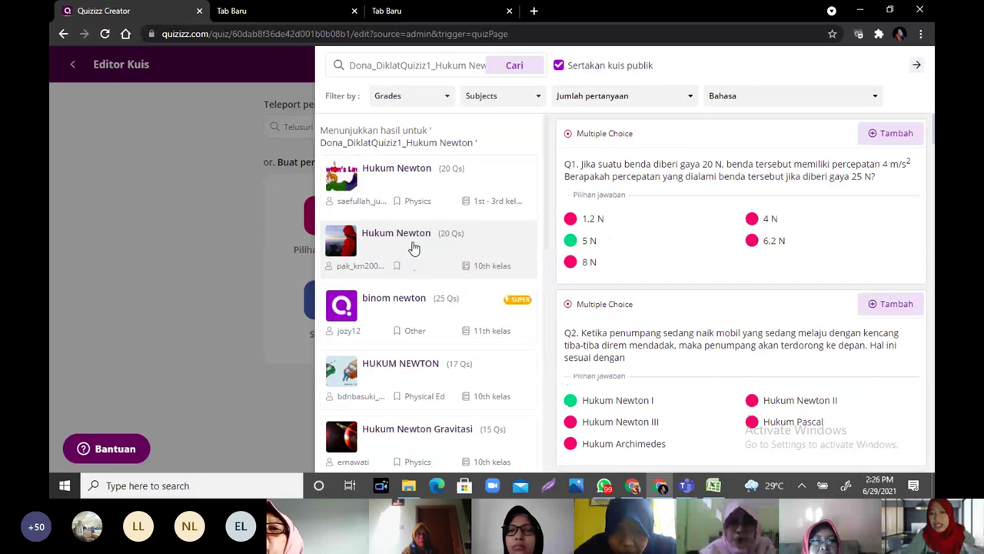
scroll(741, 292, down, 8)
scroll(742, 292, down, 10)
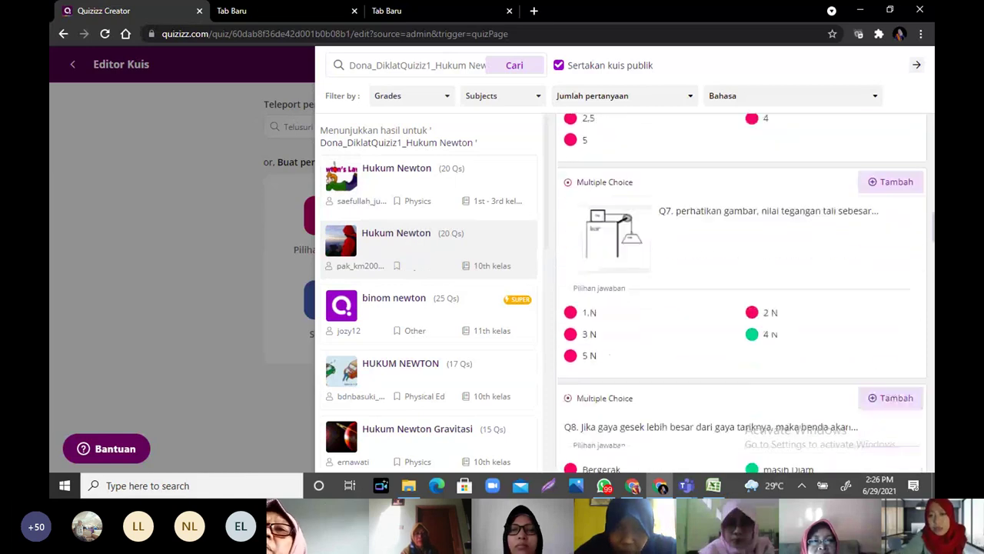
scroll(741, 292, down, 15)
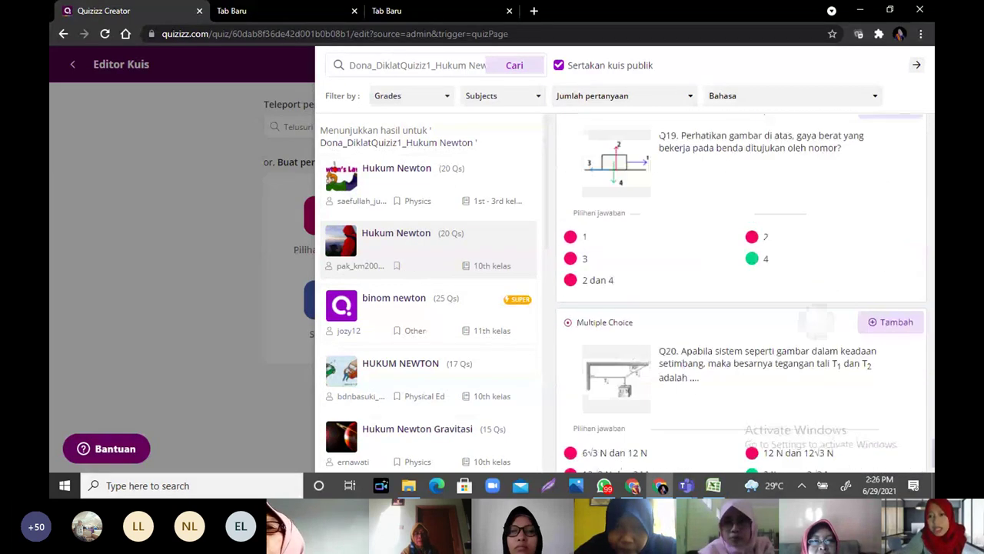
scroll(742, 293, up, 8)
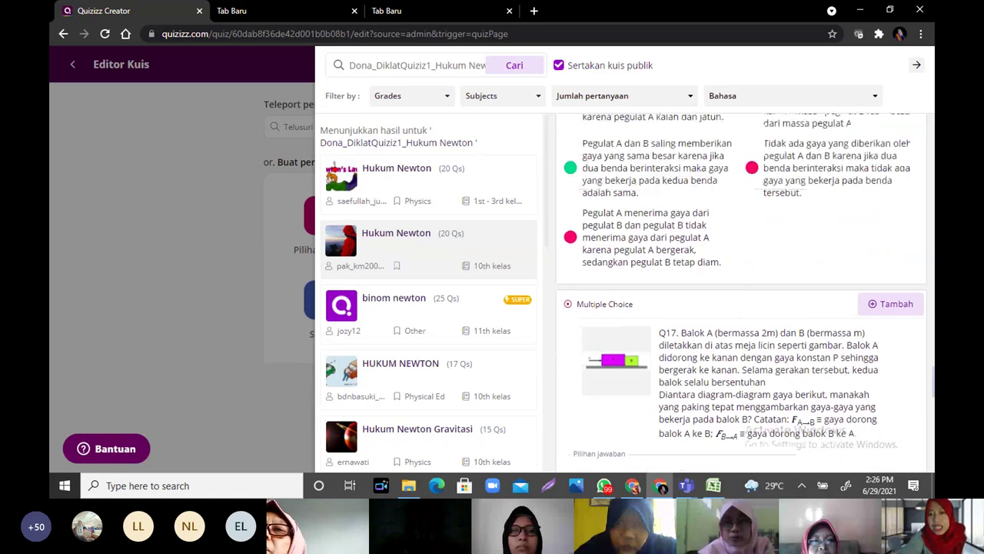
scroll(741, 292, down, 2)
scroll(742, 293, up, 5)
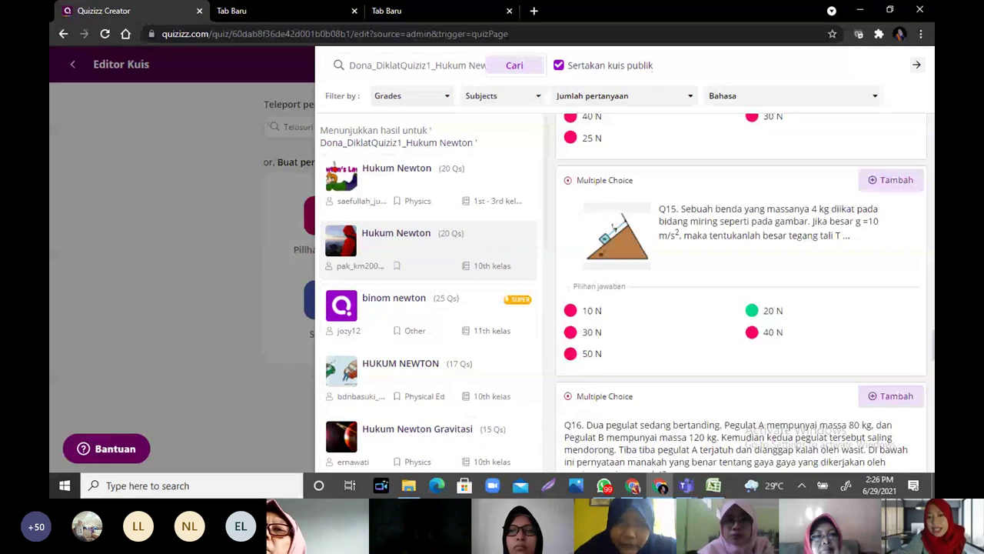
scroll(742, 292, down, 1)
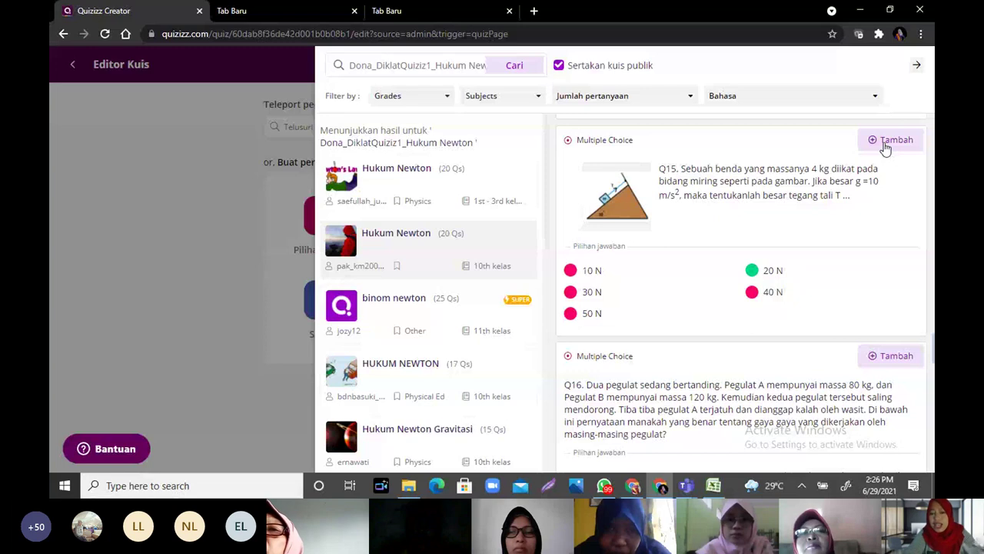
key(Print)
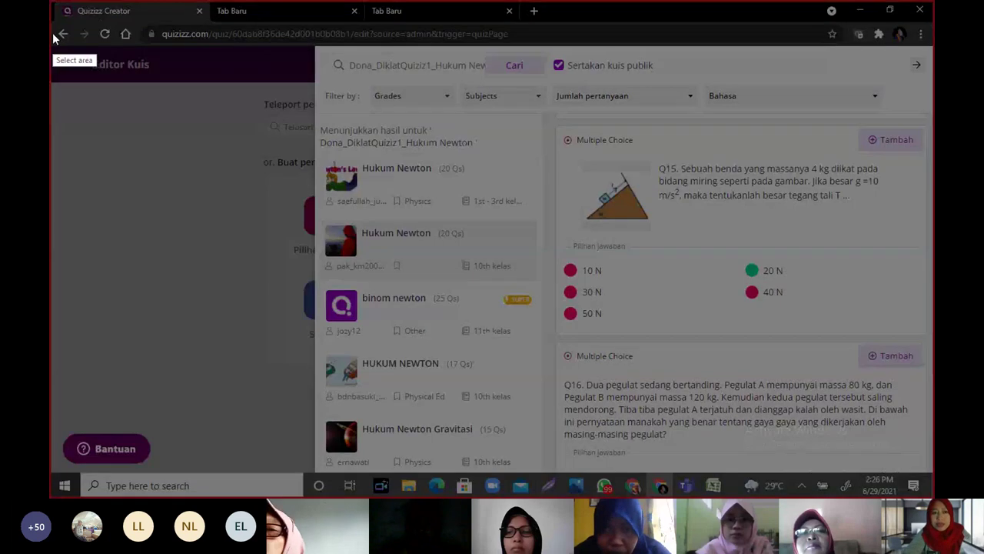
mouse_move(52, 27)
mouse_down()
mouse_move(703, 249)
mouse_move(911, 340)
mouse_move(932, 384)
mouse_up()
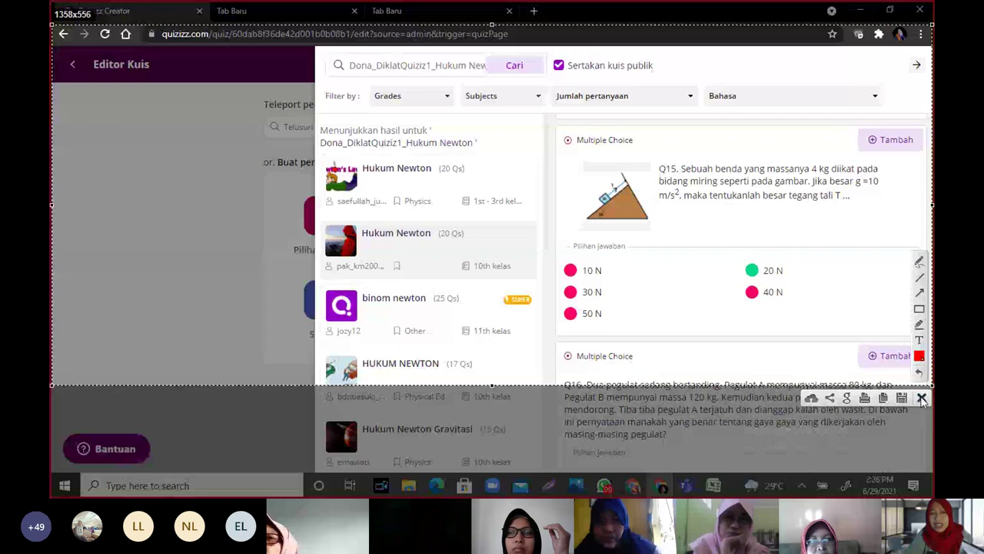
click(923, 398)
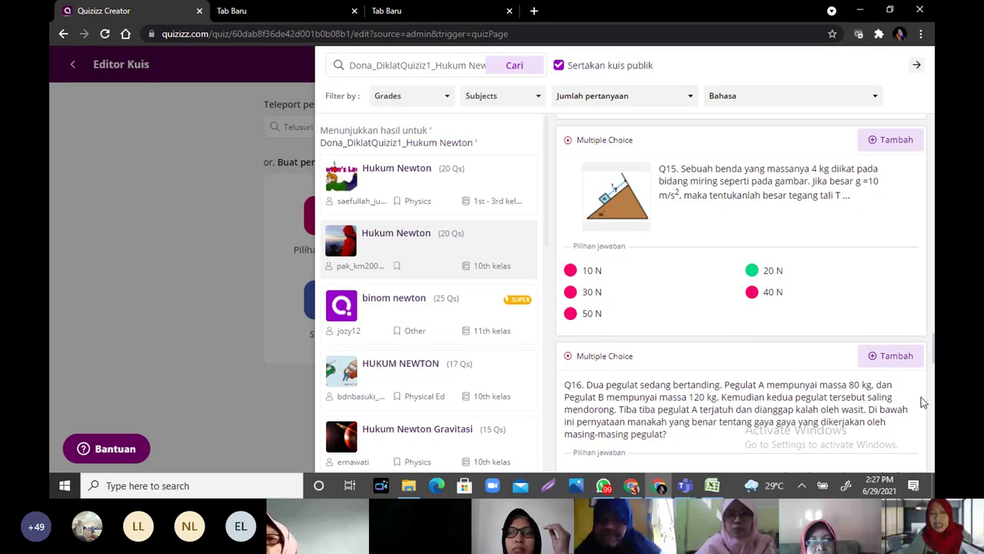
Step: Reopen the teleport search, add Q1 of the 1st-3rd grade "Hukum Newton" quiz to the draft and return to the editor
click(248, 339)
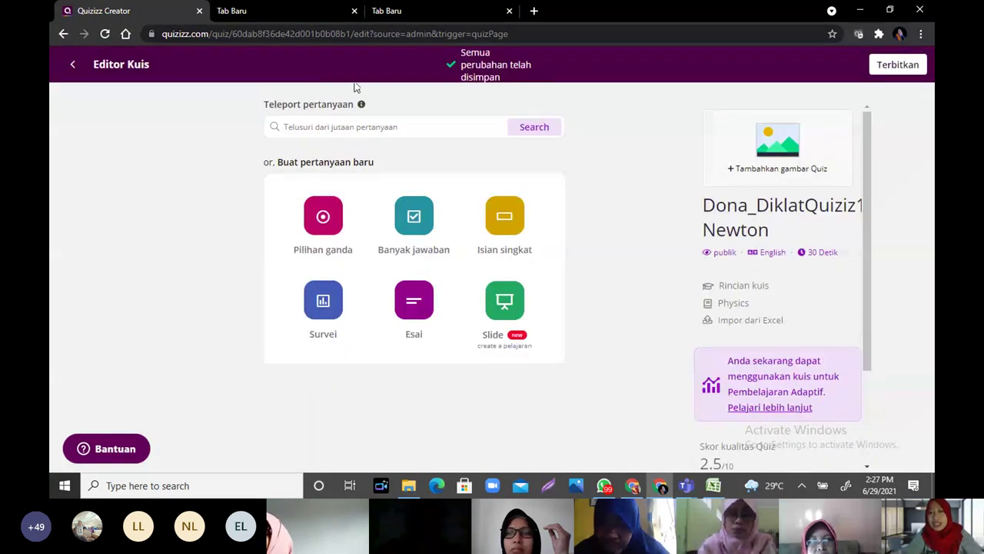
click(376, 130)
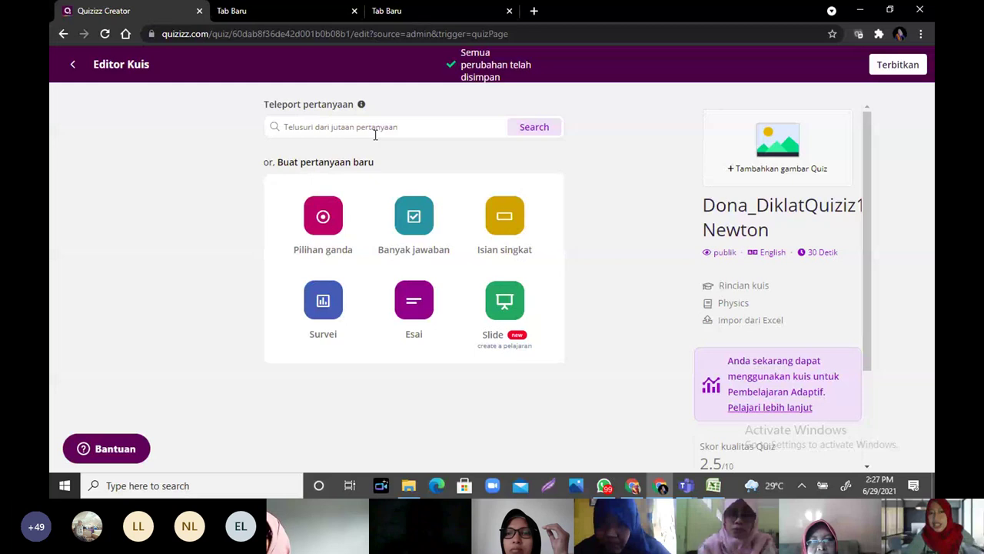
click(375, 134)
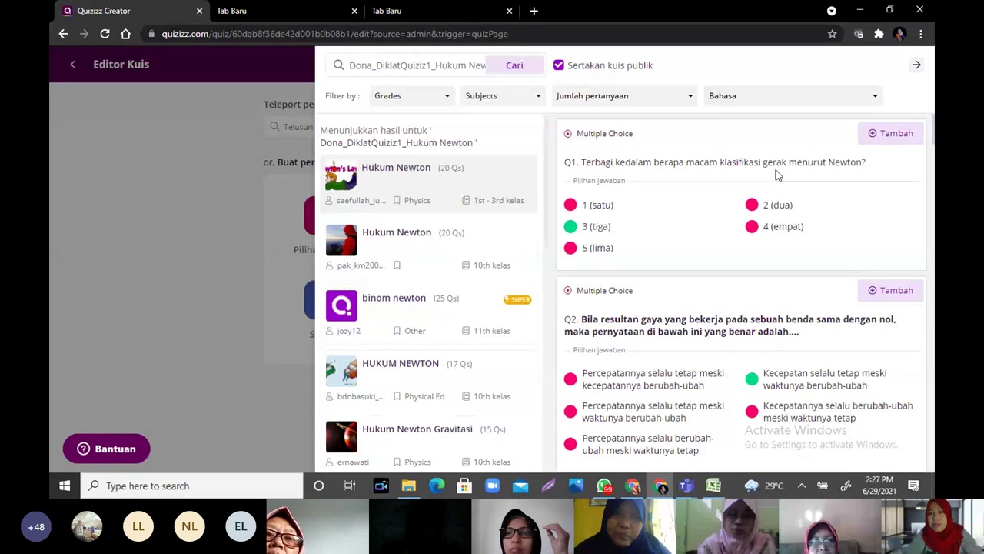
click(887, 136)
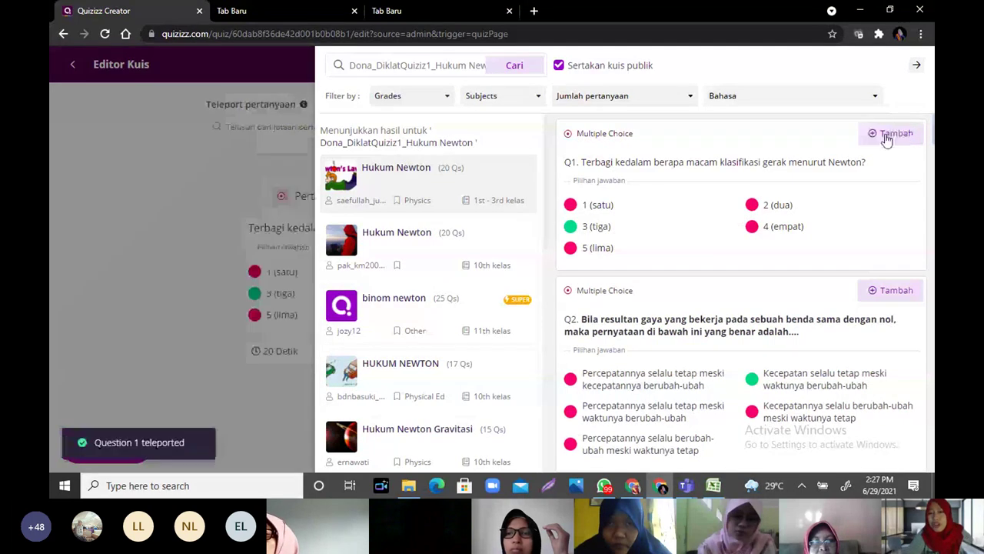
click(259, 382)
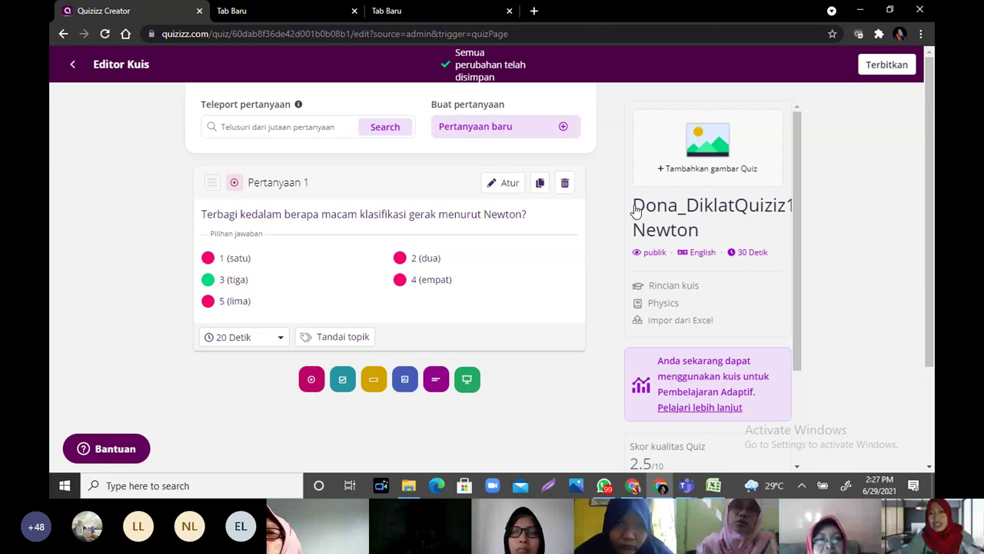
Step: Bring up the teleport search results once more and return to the quiz editor without adding a question
click(314, 128)
key(ctrl+v)
key(Return)
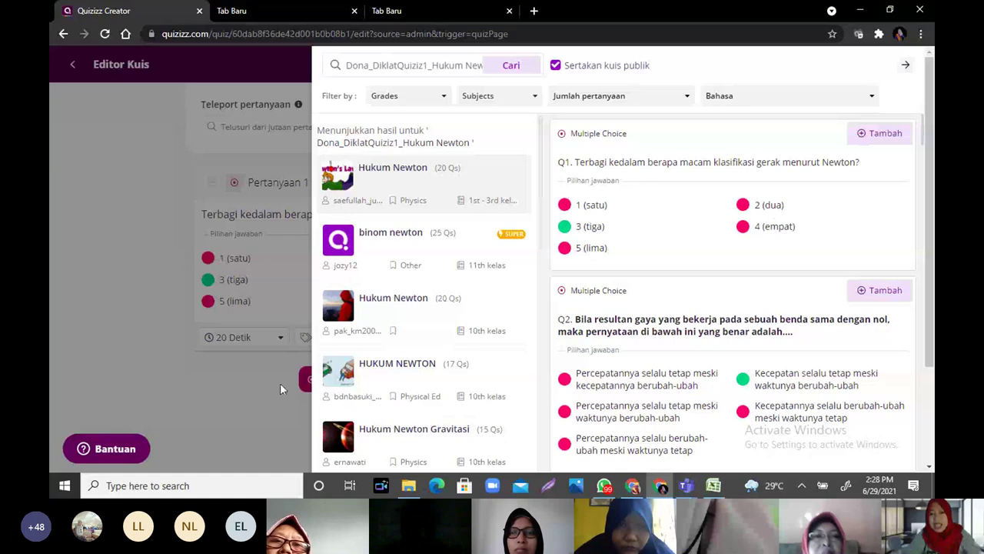
click(225, 393)
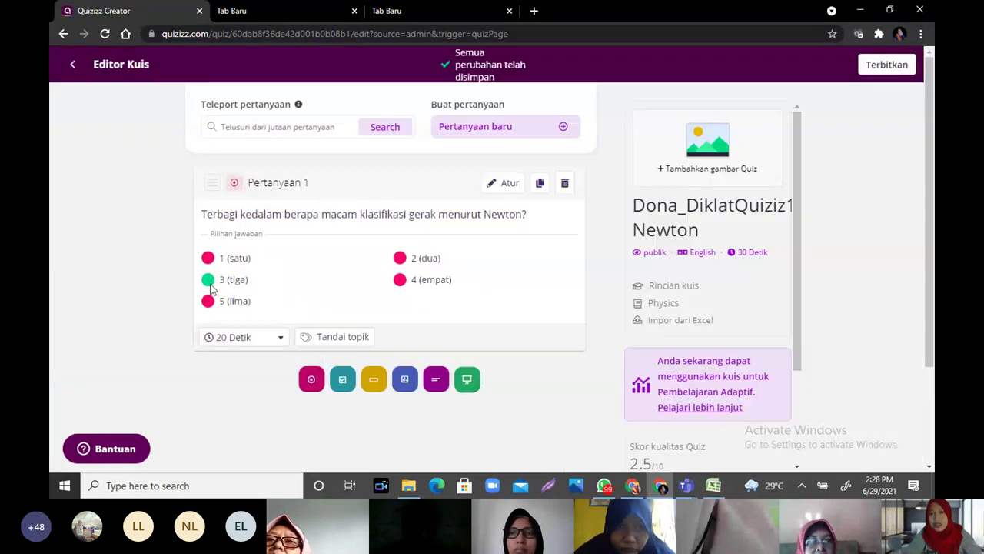
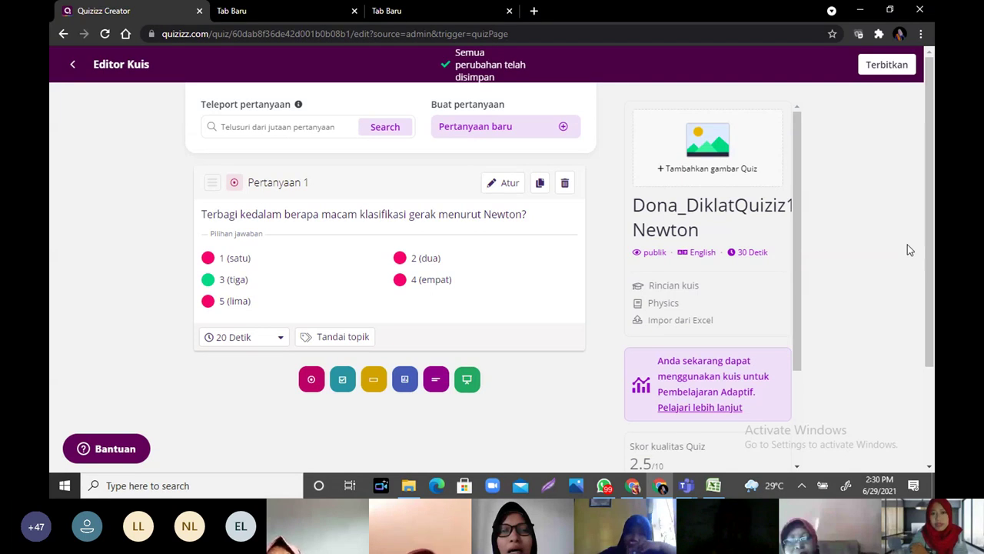
Step: Edit question 1 by deleting the answer options 3 (tiga), 4 (empat) and 5 (lima), and discard the changes
click(505, 186)
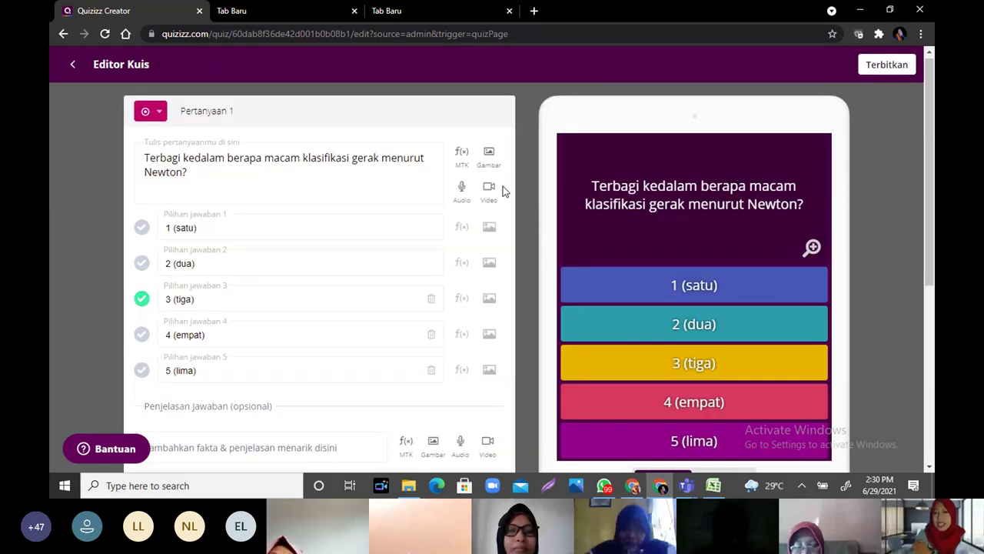
mouse_move(929, 172)
mouse_down()
mouse_move(930, 253)
mouse_move(932, 191)
mouse_up()
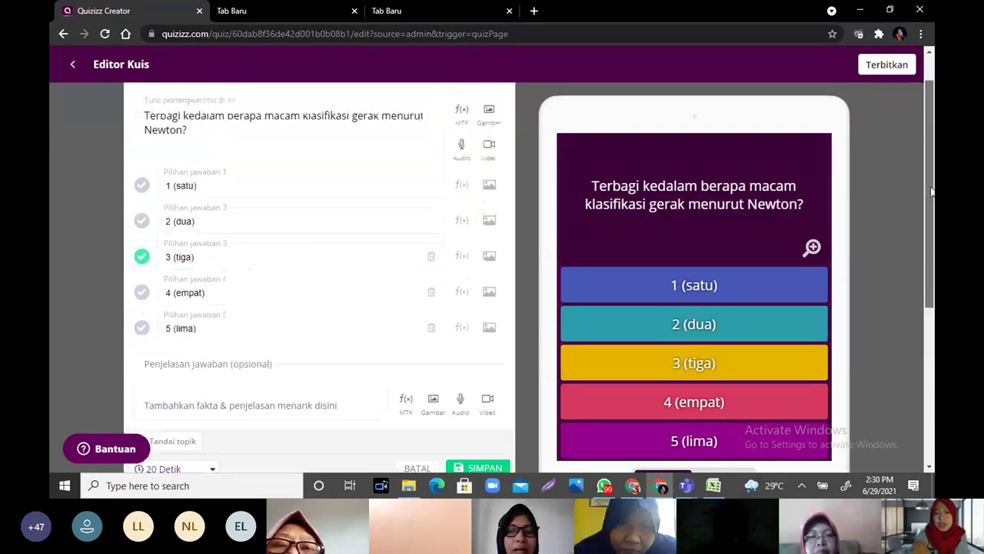
click(431, 258)
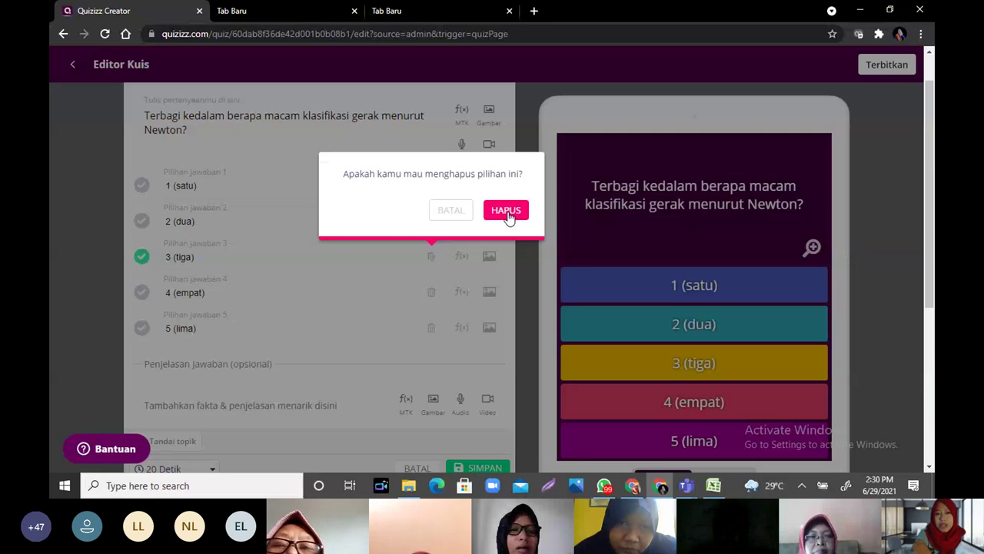
click(507, 212)
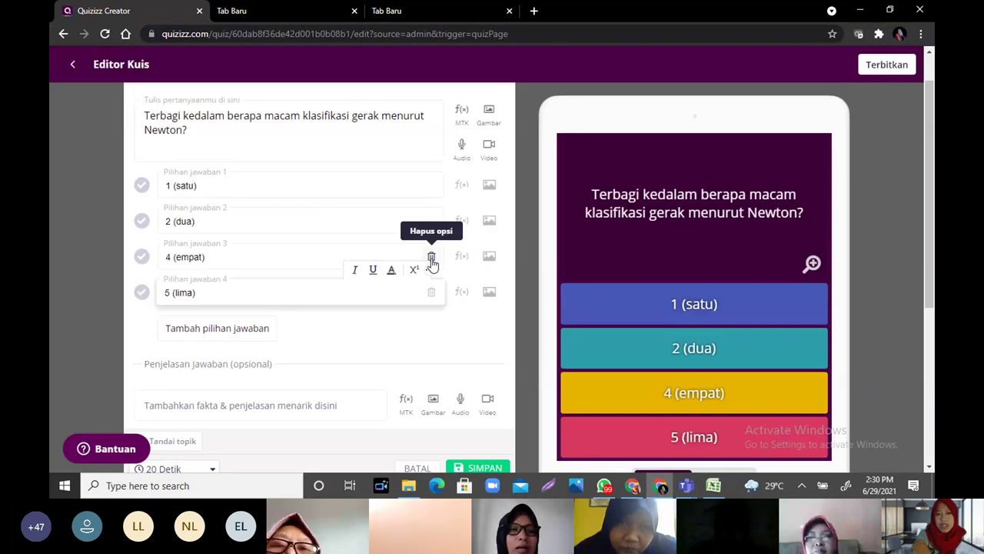
click(431, 259)
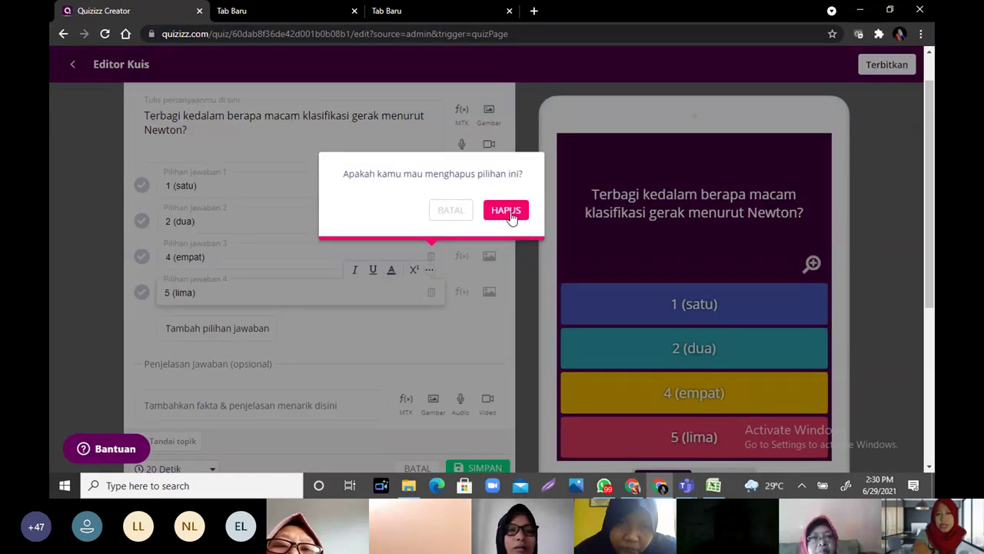
click(508, 212)
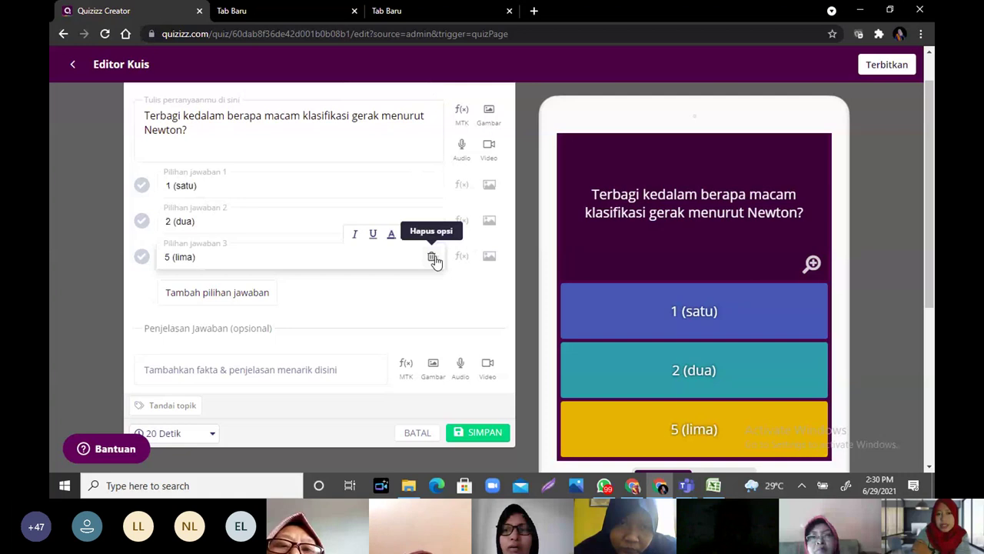
click(433, 259)
click(506, 212)
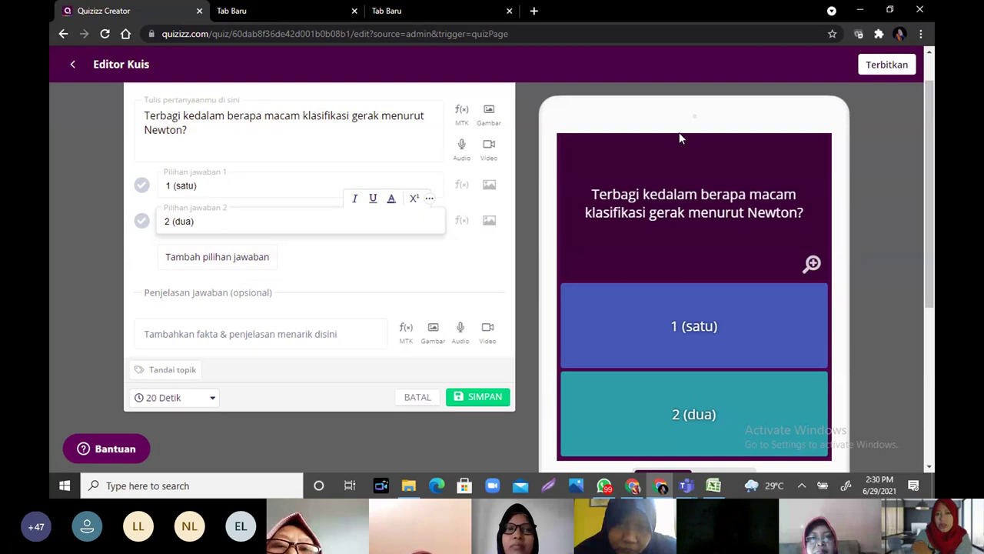
click(885, 152)
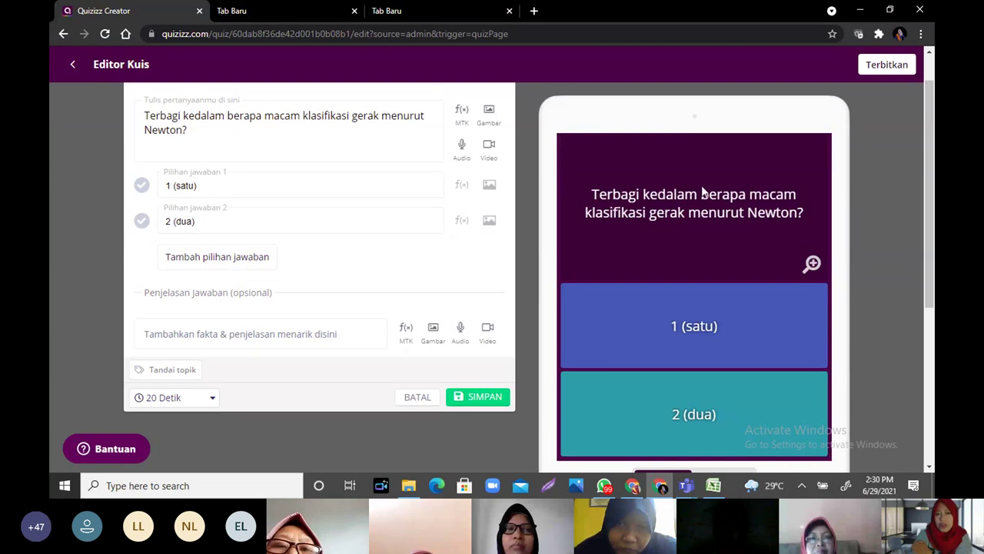
click(416, 399)
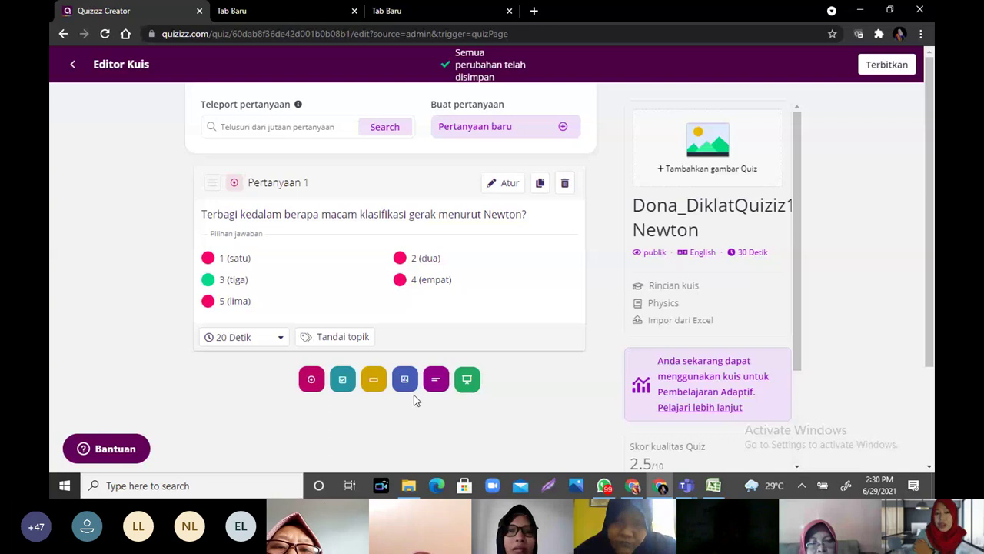
Step: Start a fill-in-the-blank question, view the available question types, and cancel the new question
click(377, 382)
scroll(379, 383, up, 1)
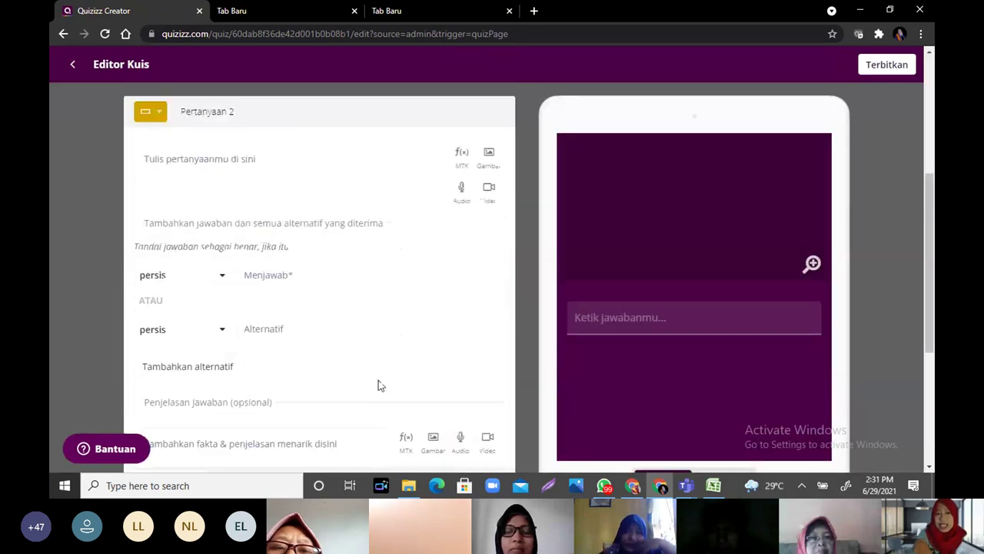
click(342, 159)
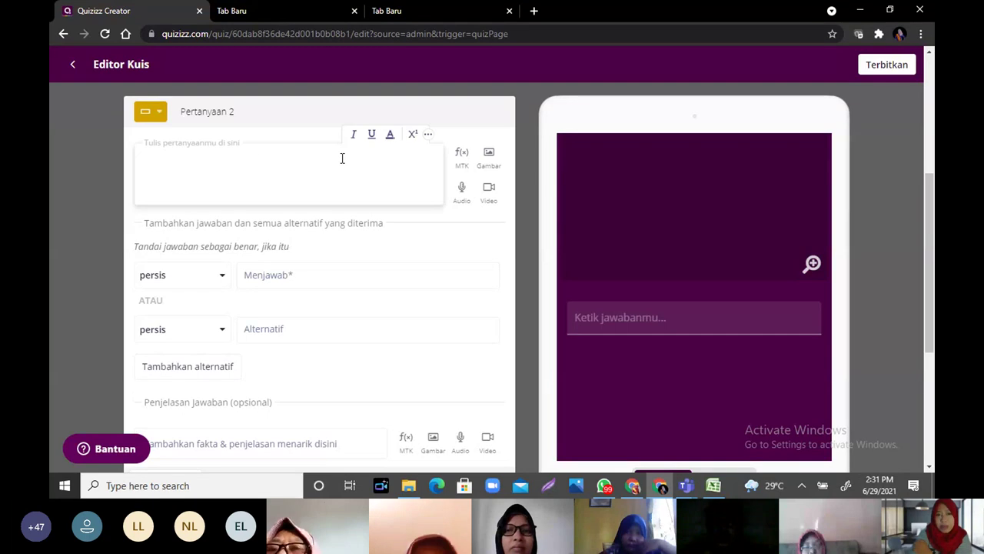
click(162, 114)
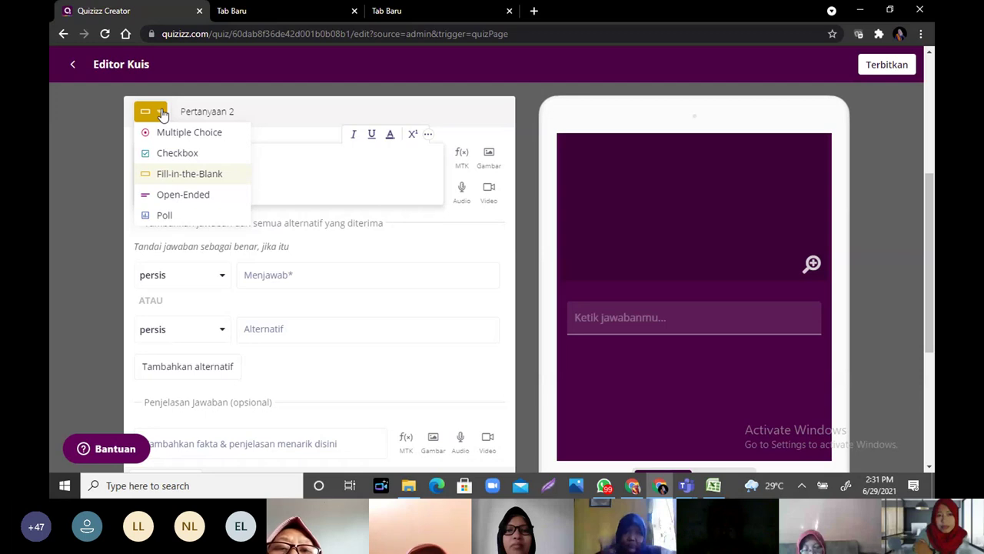
click(161, 112)
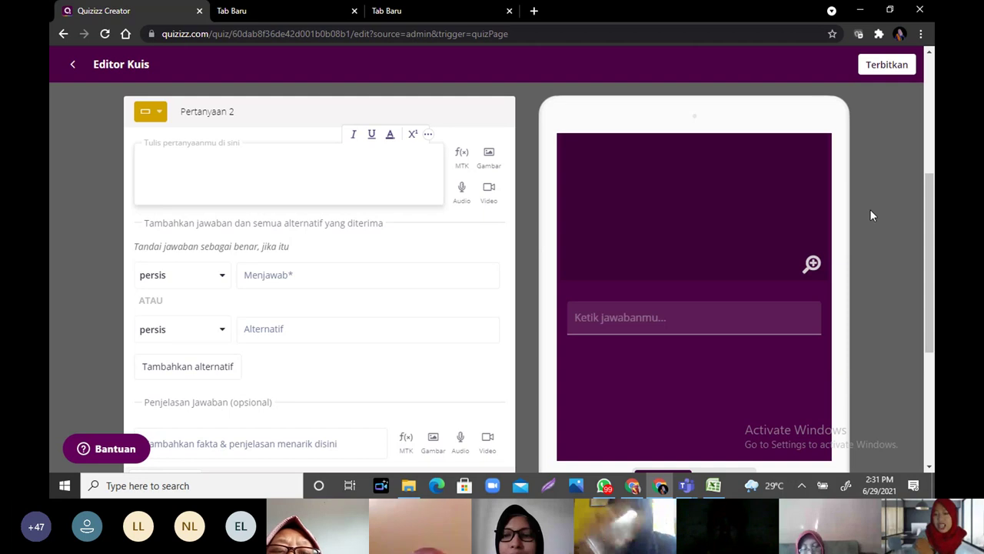
click(87, 176)
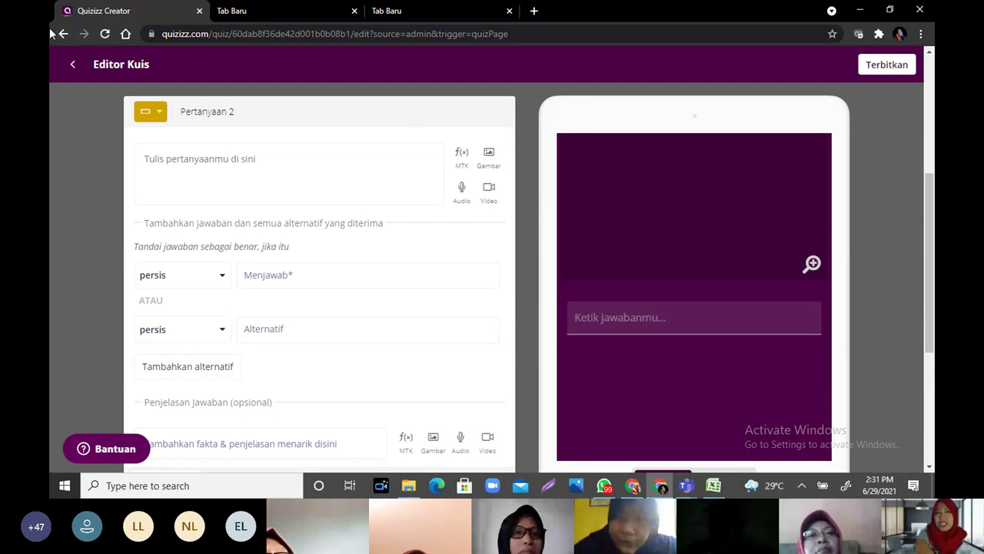
click(64, 67)
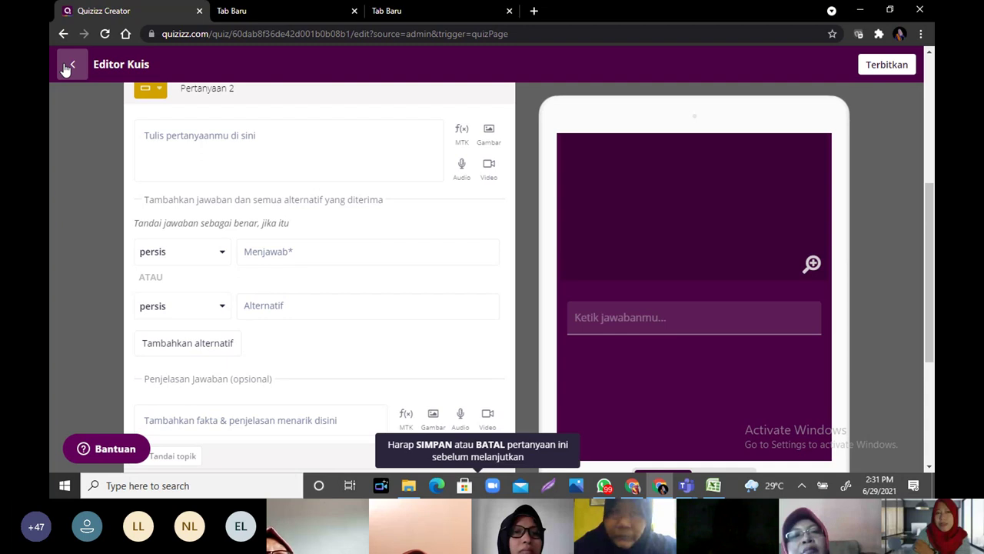
click(66, 67)
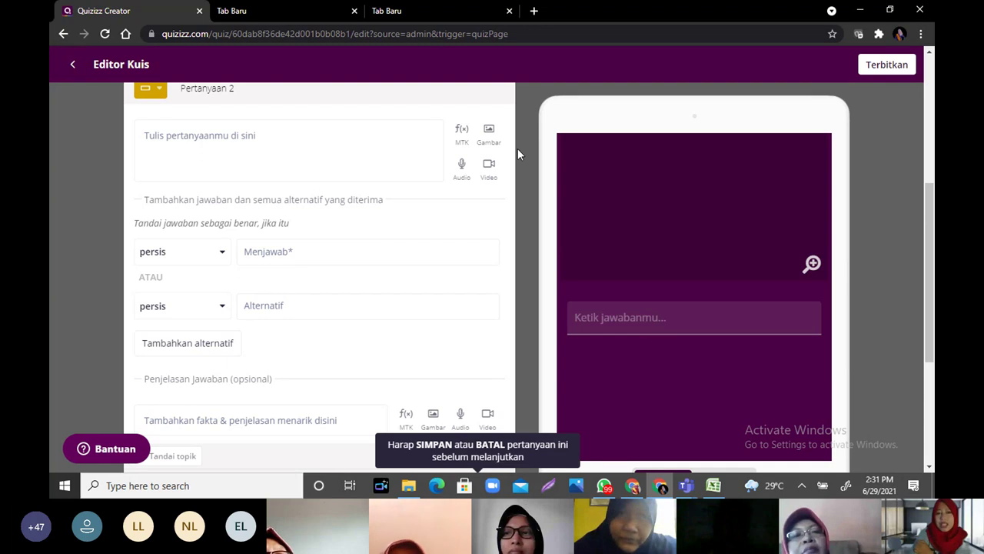
scroll(932, 280, down, 3)
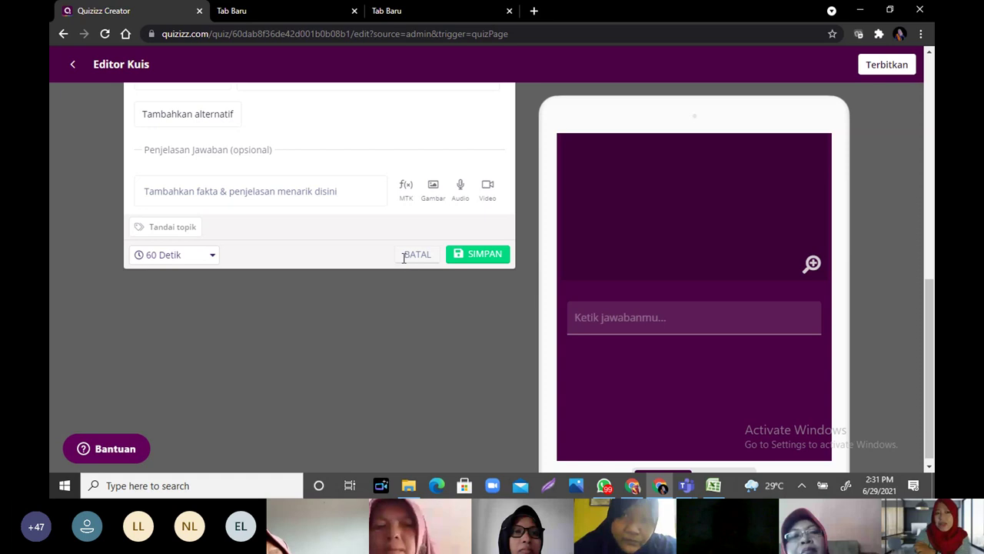
click(416, 255)
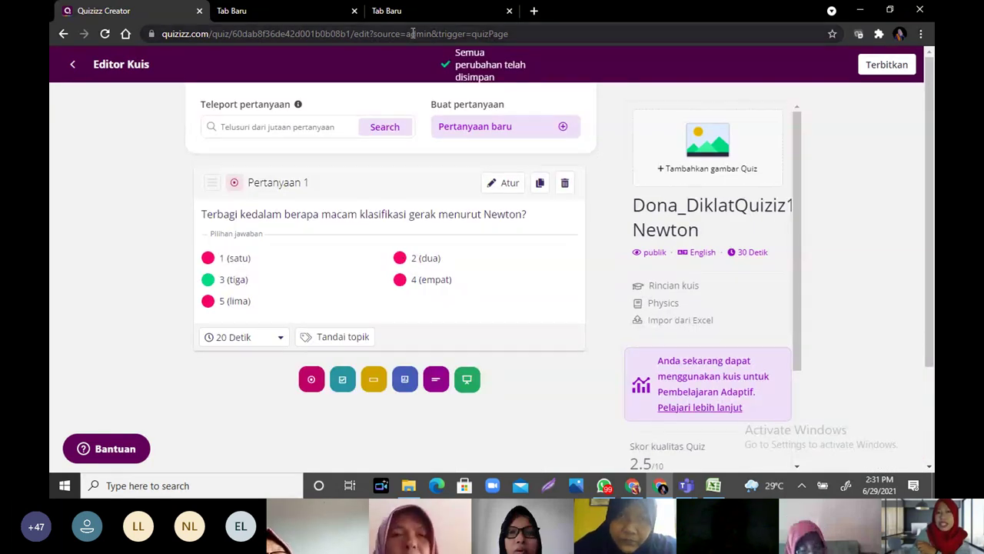
Step: Bring up the teleport search results and look through the Grades, Subjects, Jumlah pertanyaan and Bahasa filter options
click(302, 126)
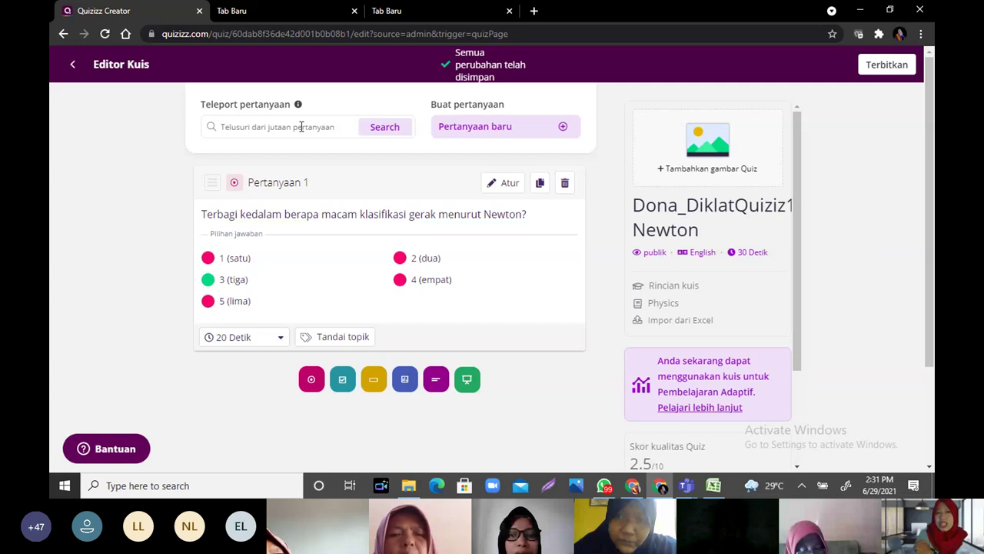
key(Return)
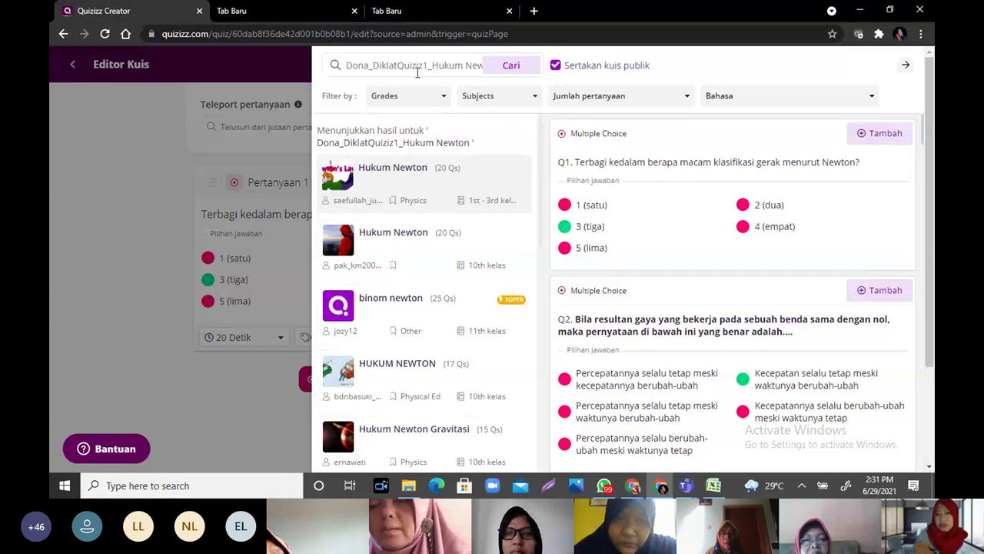
click(443, 98)
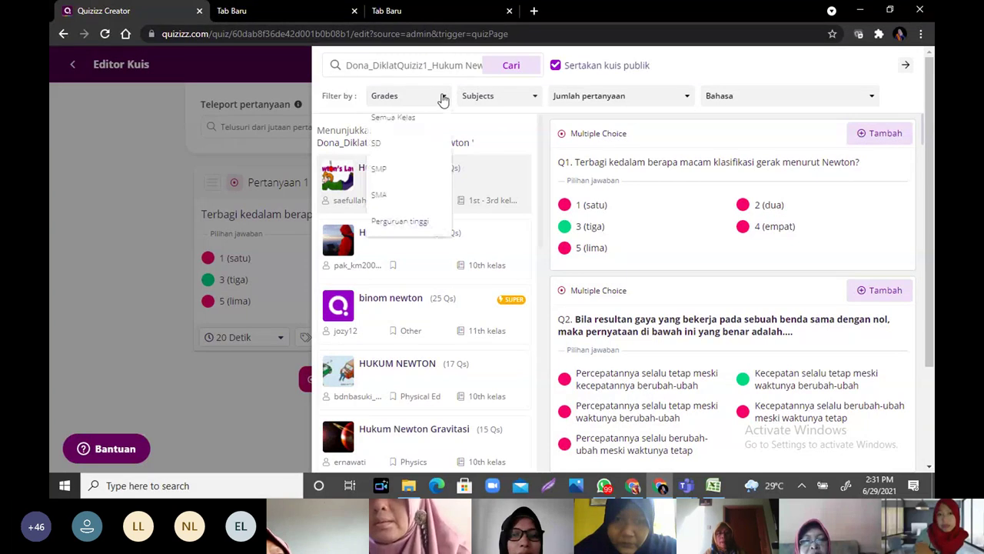
click(533, 101)
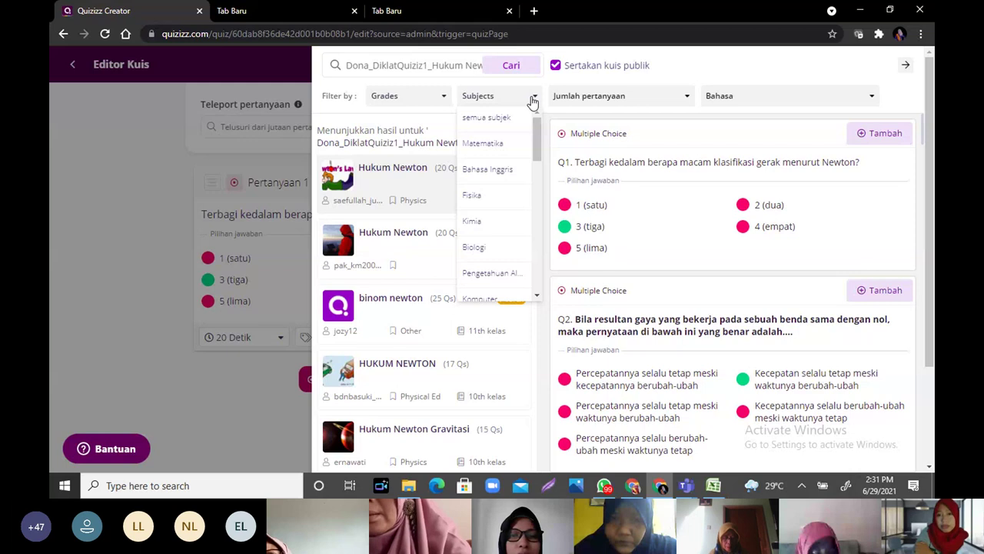
click(686, 100)
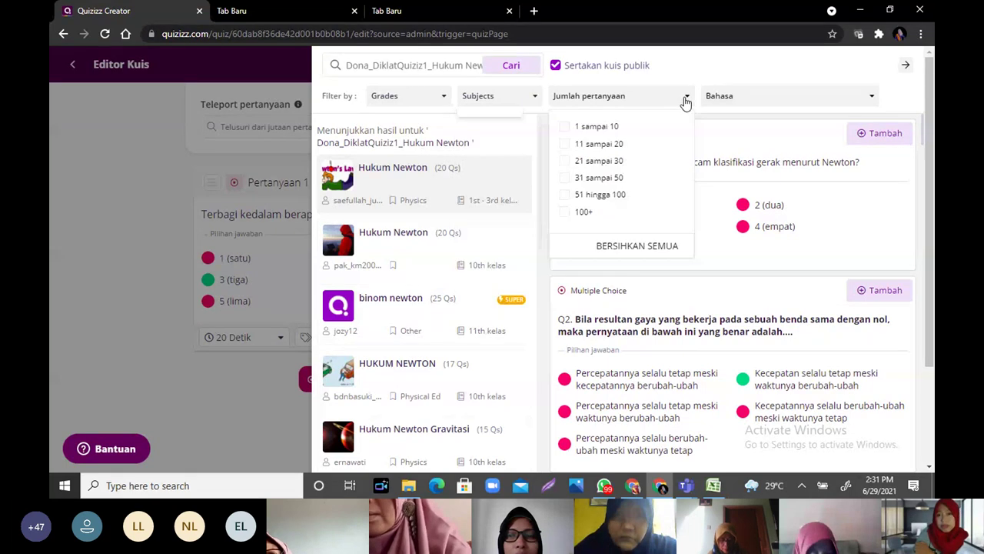
click(866, 98)
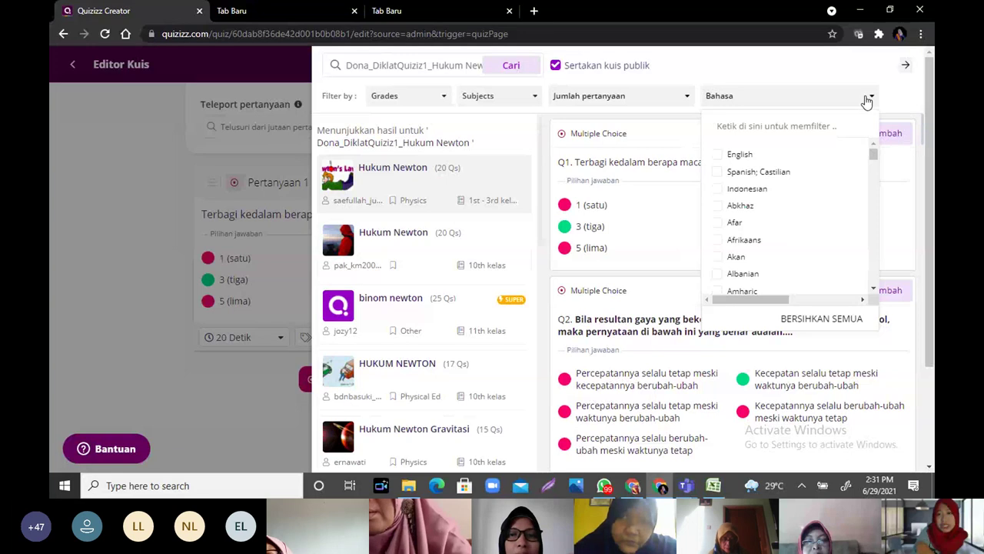
click(906, 94)
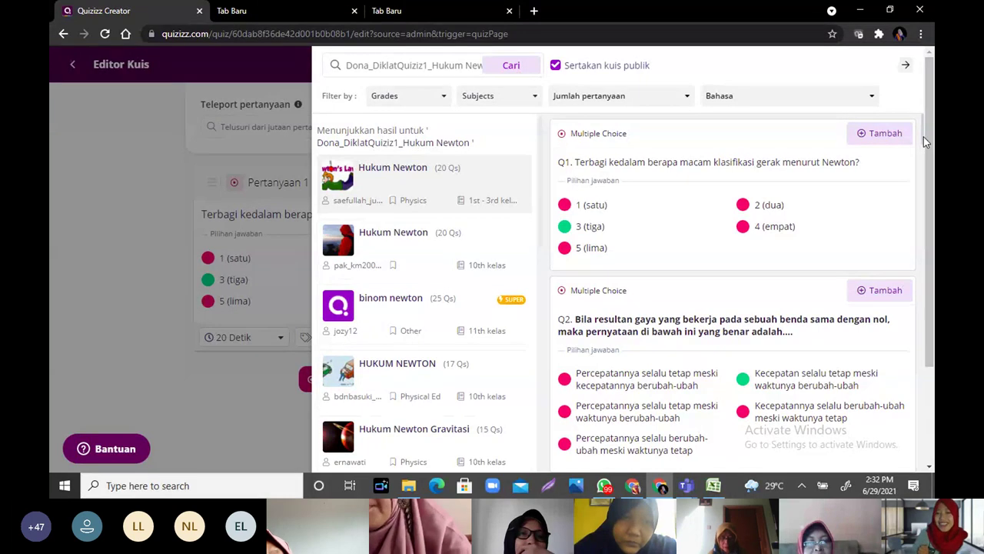
Step: Browse the questions of the 1st-3rd grade "Hukum Newton" quiz and return to the quiz editor
drag(924, 136, 926, 246)
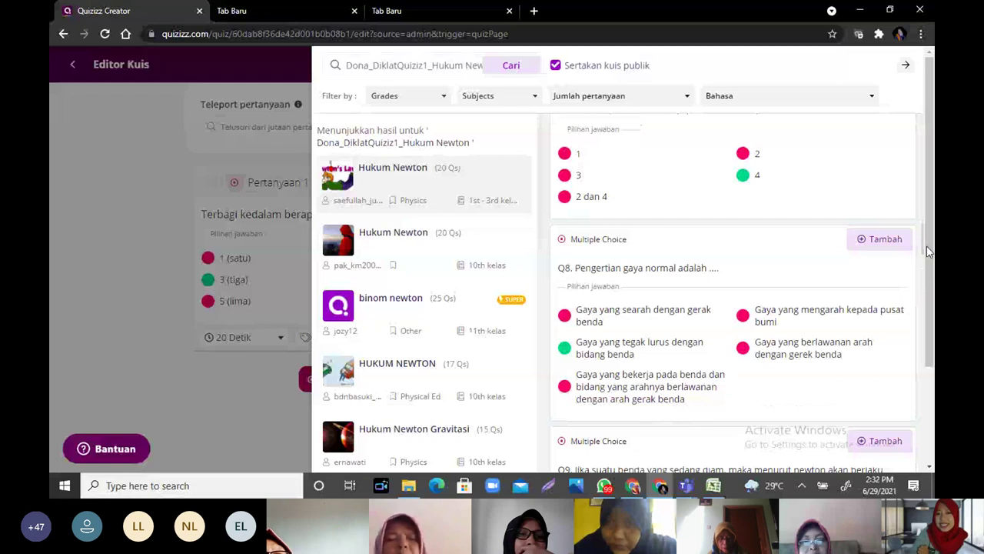
scroll(749, 280, down, 15)
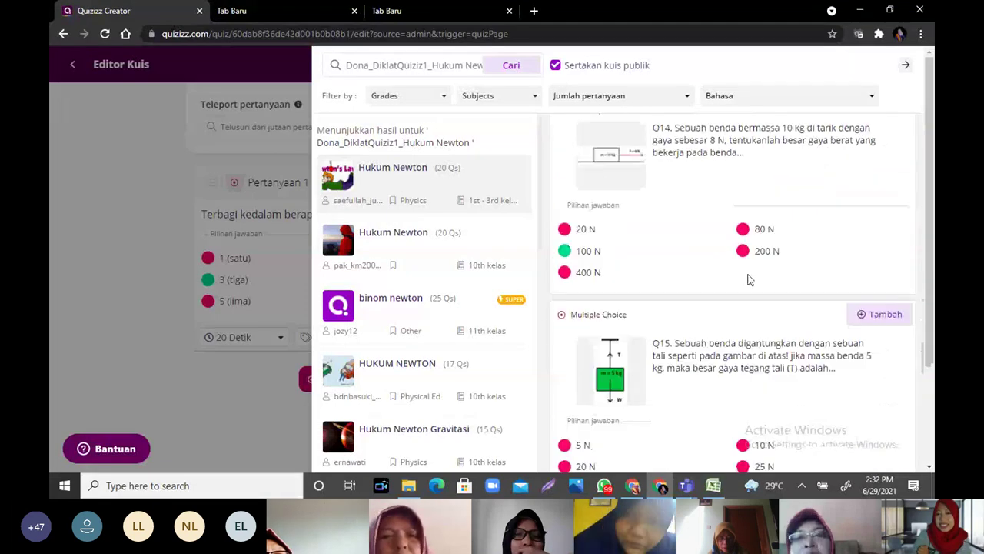
click(97, 199)
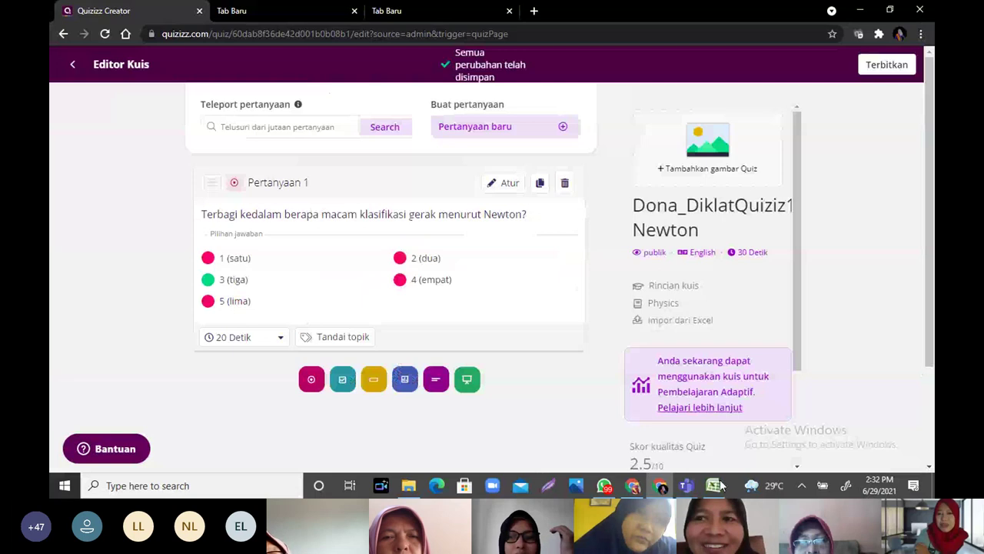
Step: Switch to the "Template Tugas Quizizz Day Two" slides, show slide 6 on uploading a quiz with Excel, and return to the Quizizz editor
mouse_move(638, 488)
click(633, 431)
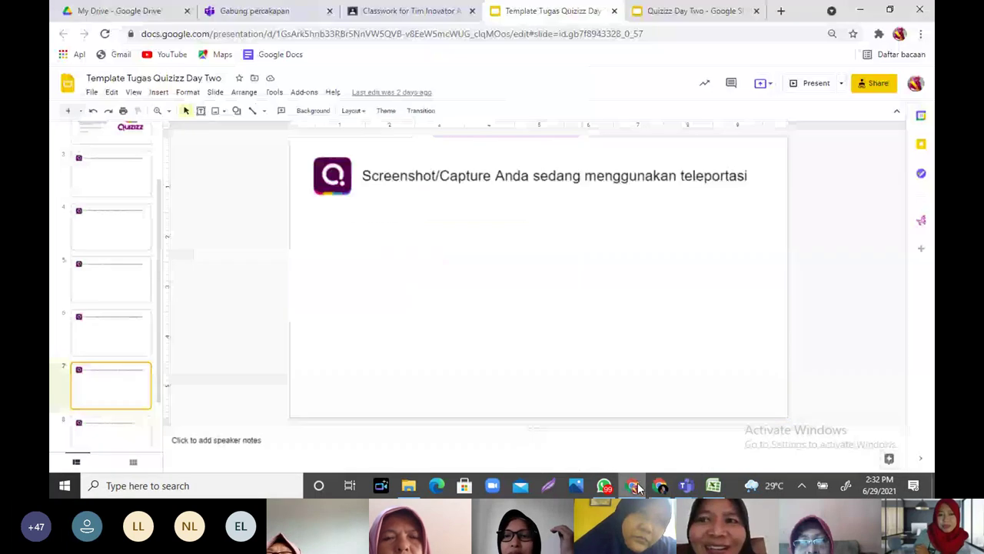
click(119, 341)
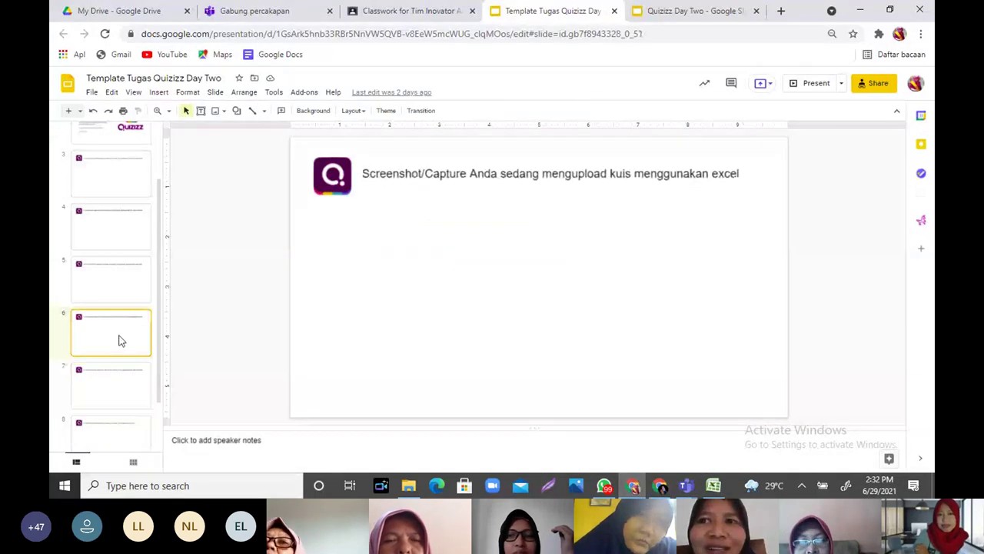
mouse_move(659, 485)
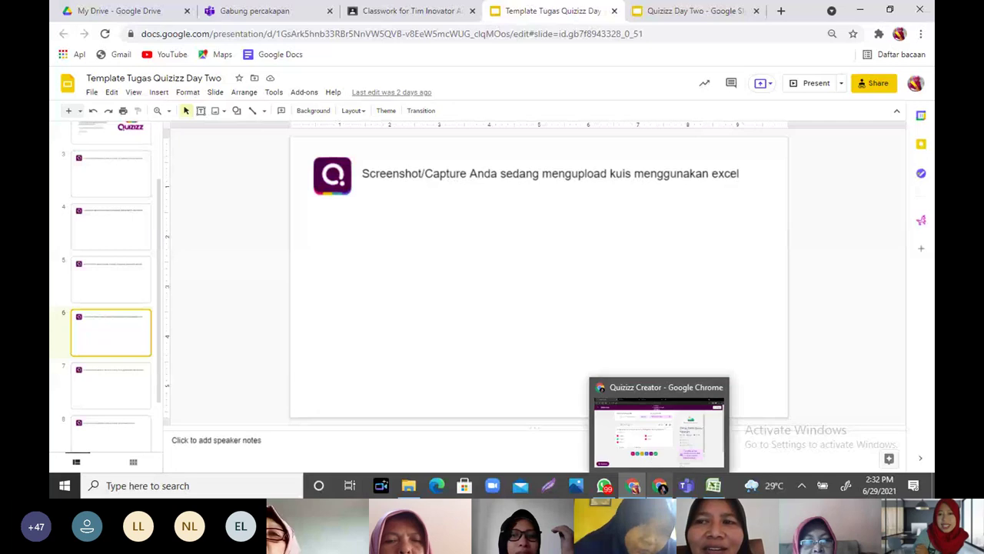
click(652, 457)
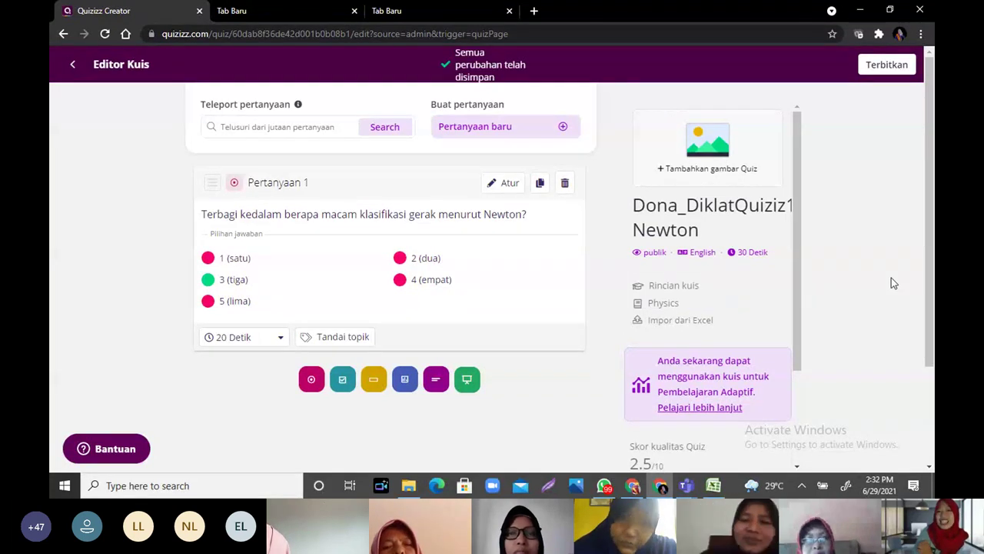
Step: Open the Excel import dialog, mark a screenshot area of about 1326 x 571 pixels around it, and discard the capture
click(678, 326)
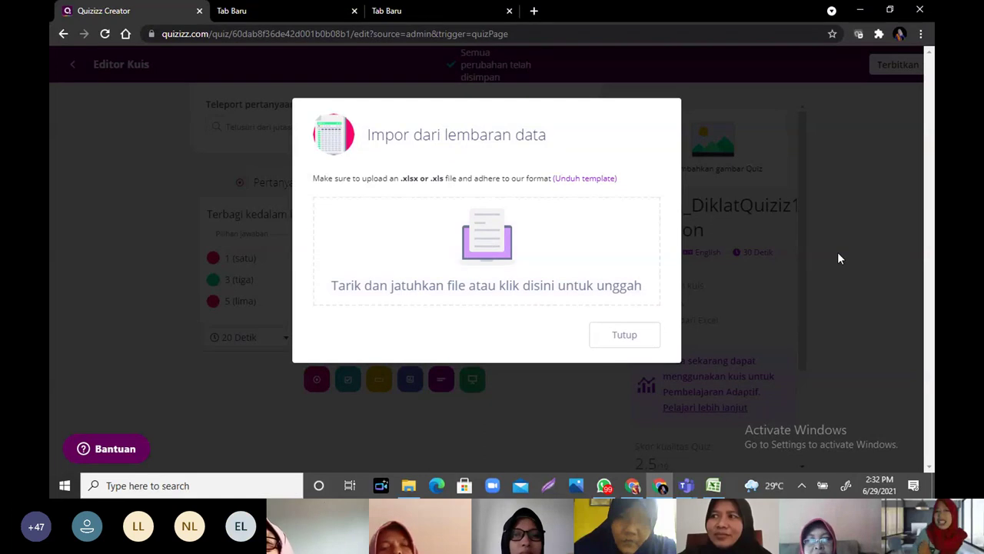
key(Print)
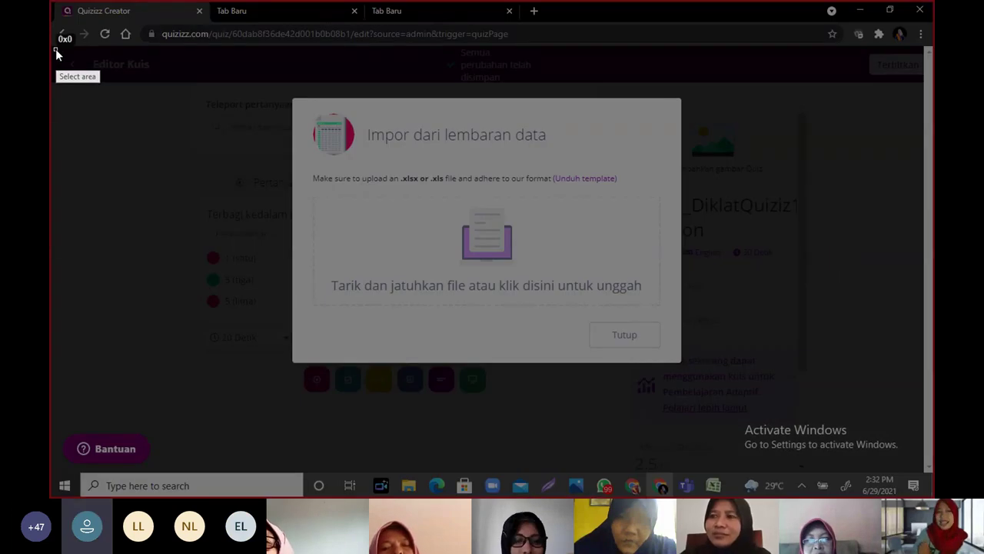
drag(56, 49, 907, 393)
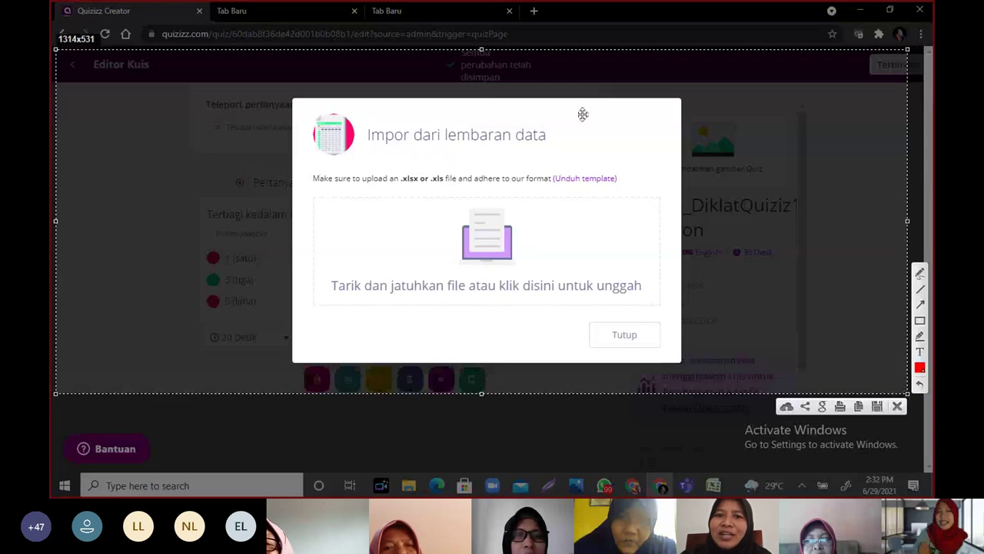
mouse_move(482, 50)
mouse_down()
mouse_move(483, 13)
mouse_move(486, 23)
mouse_up()
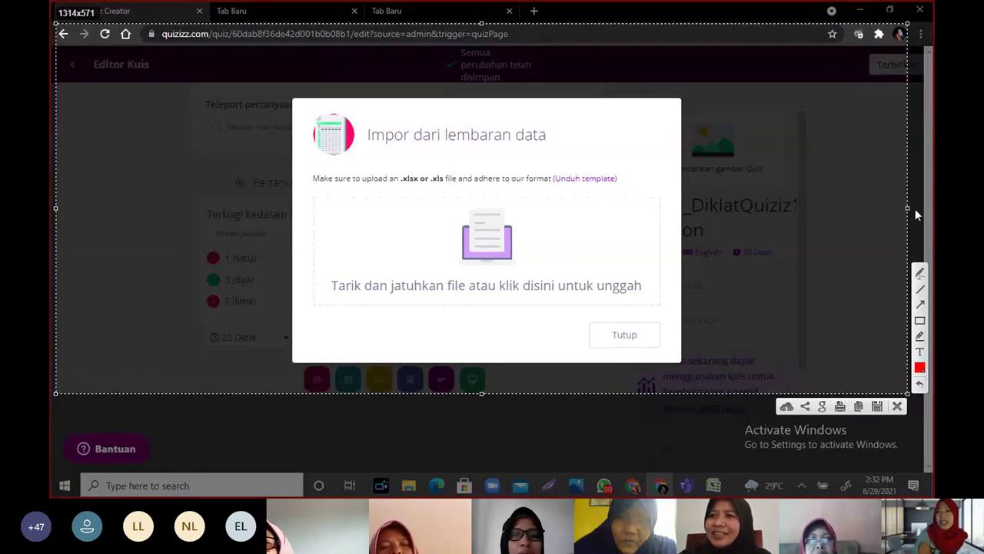
drag(913, 210, 920, 208)
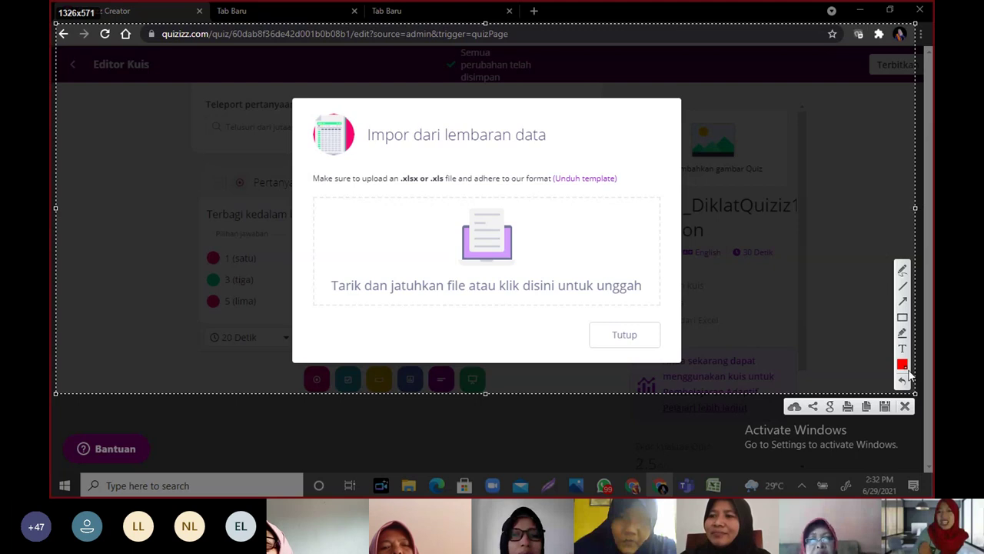
click(906, 406)
click(905, 402)
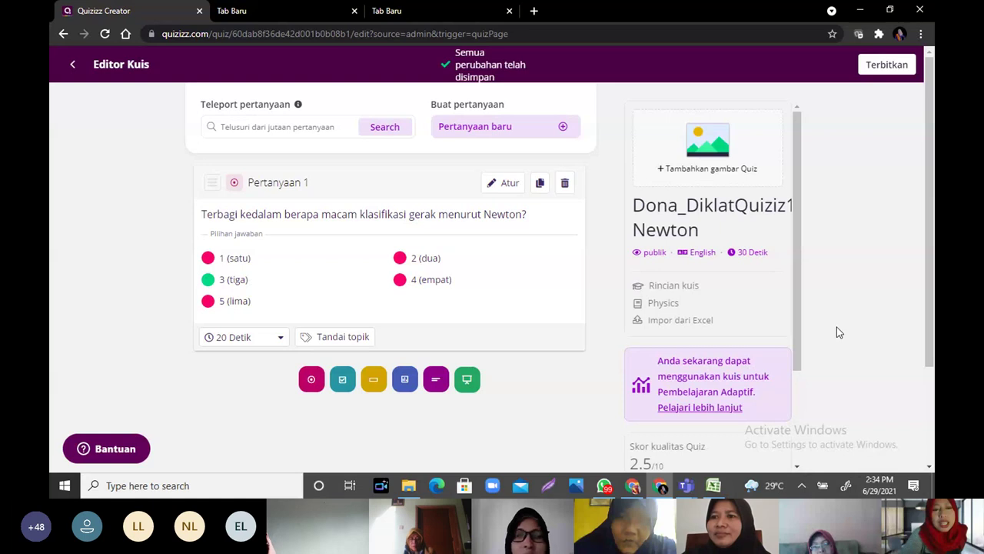
Step: Shorten the teleport search term to "Hukum Newton", run the search, and return to the editor without adding a question
click(304, 128)
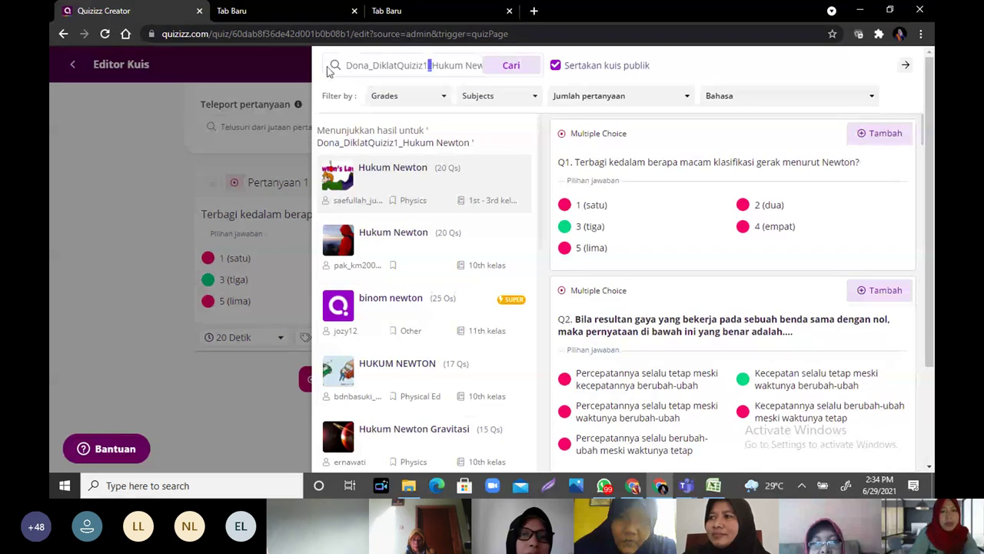
key(shift+Home)
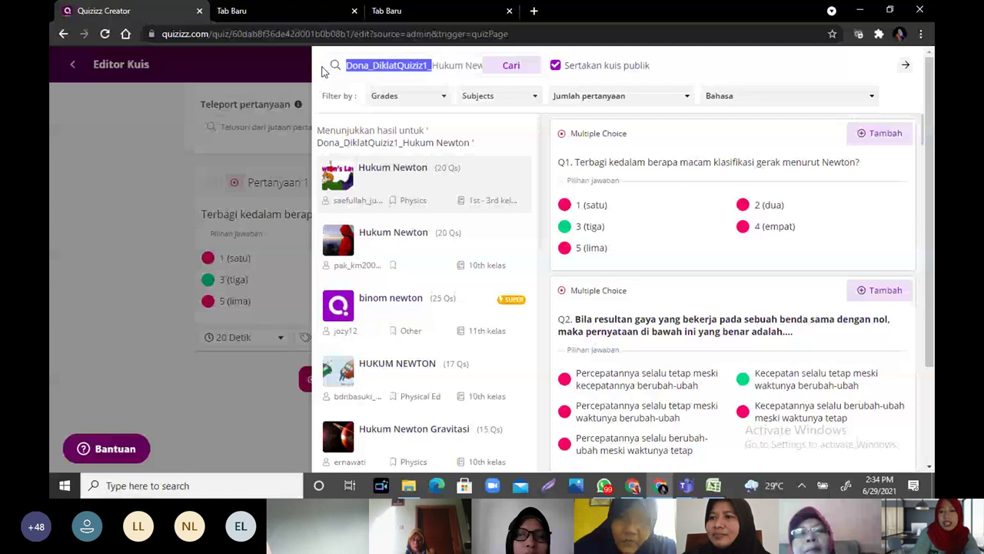
key(BackSpace)
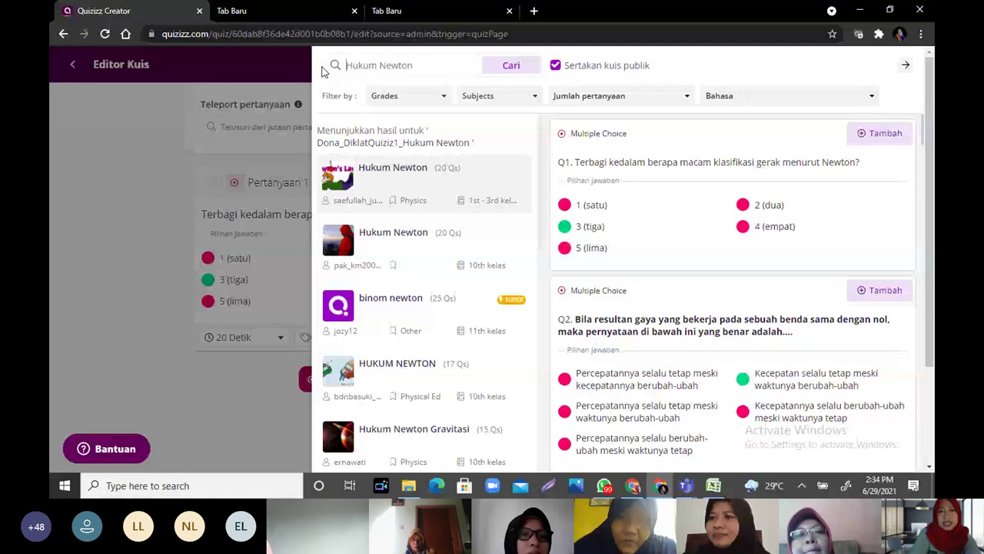
key(Return)
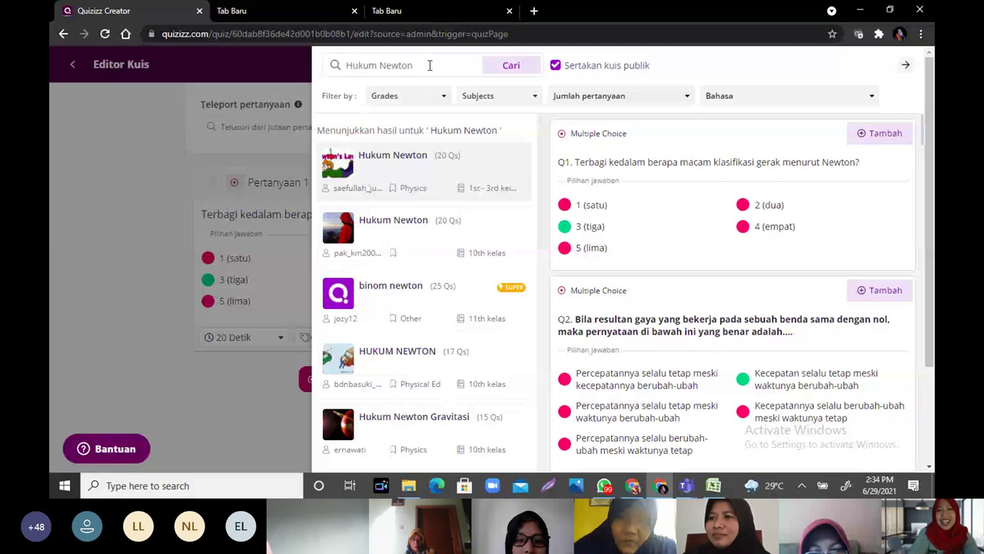
click(161, 210)
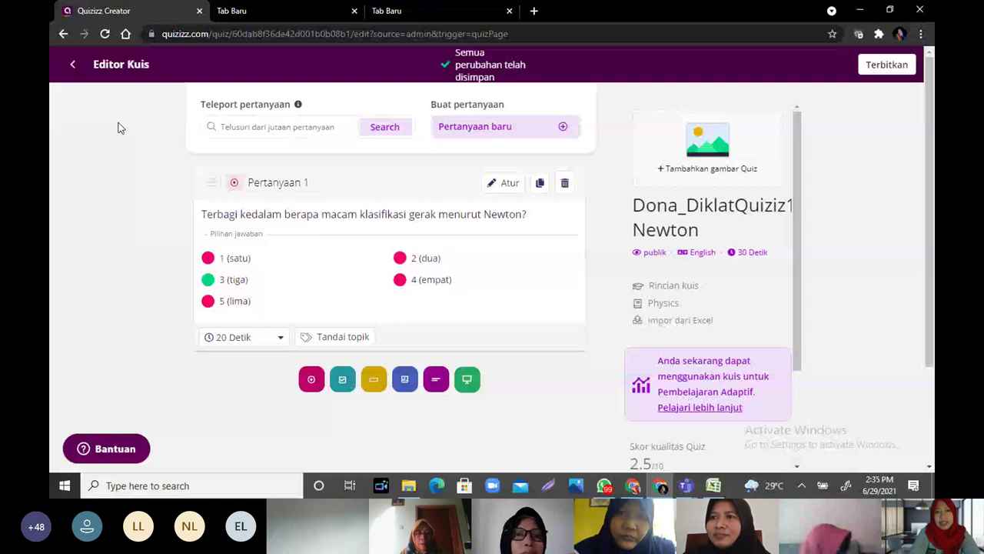
Step: Delete question 1 from the draft quiz, and view the teleport search results again before returning to the editor
click(564, 183)
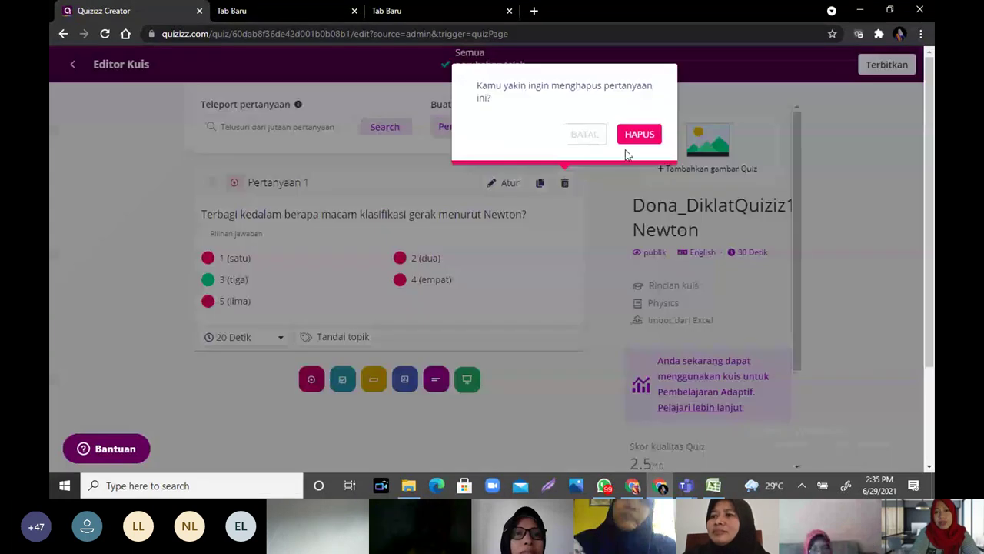
click(639, 135)
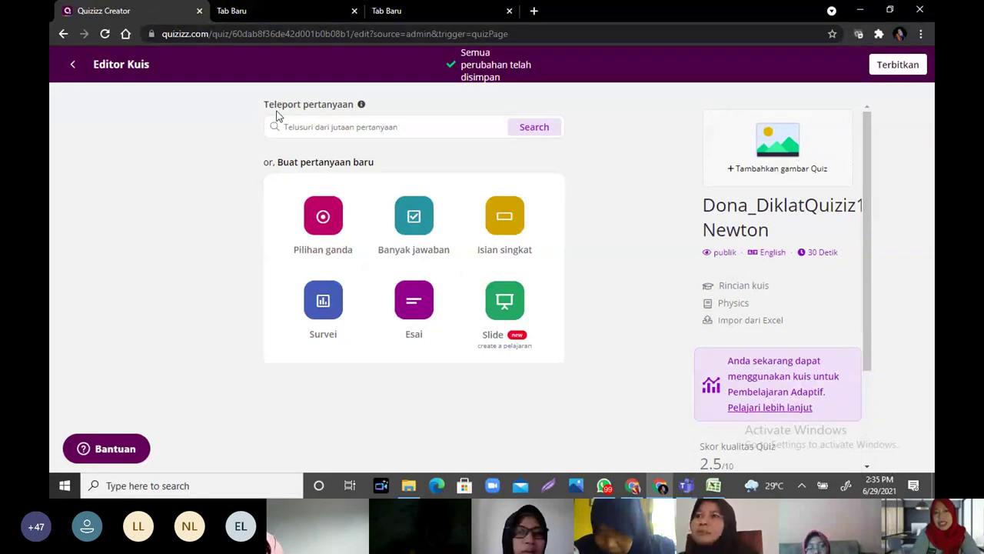
click(362, 129)
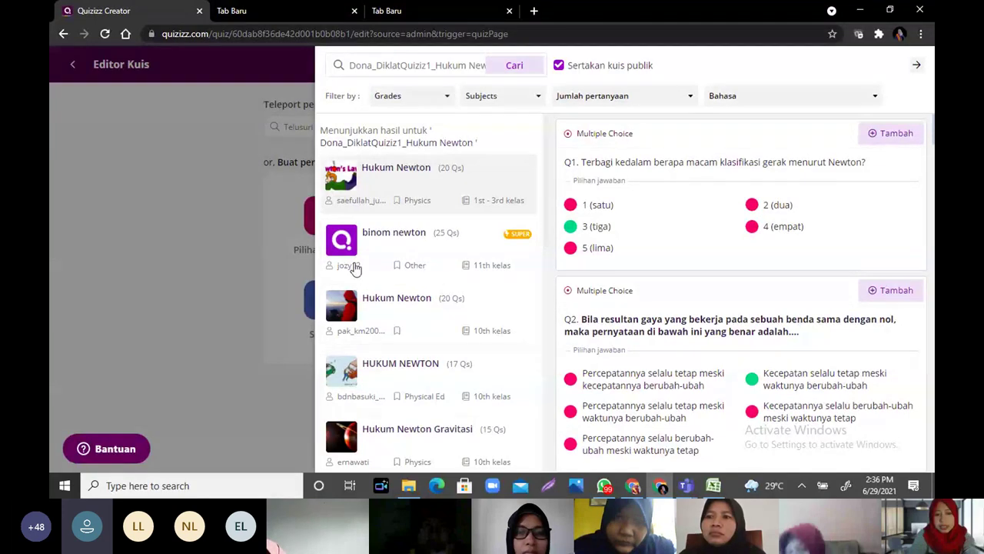
click(892, 133)
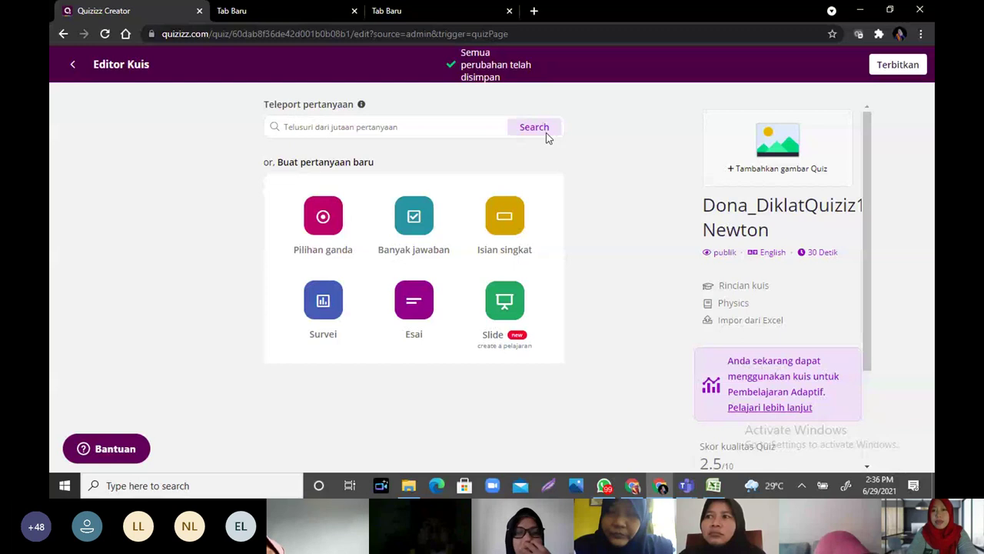
Step: Leave the editor for the draft quiz's overview page, go back into the editor, and exit to the overview page again
click(72, 64)
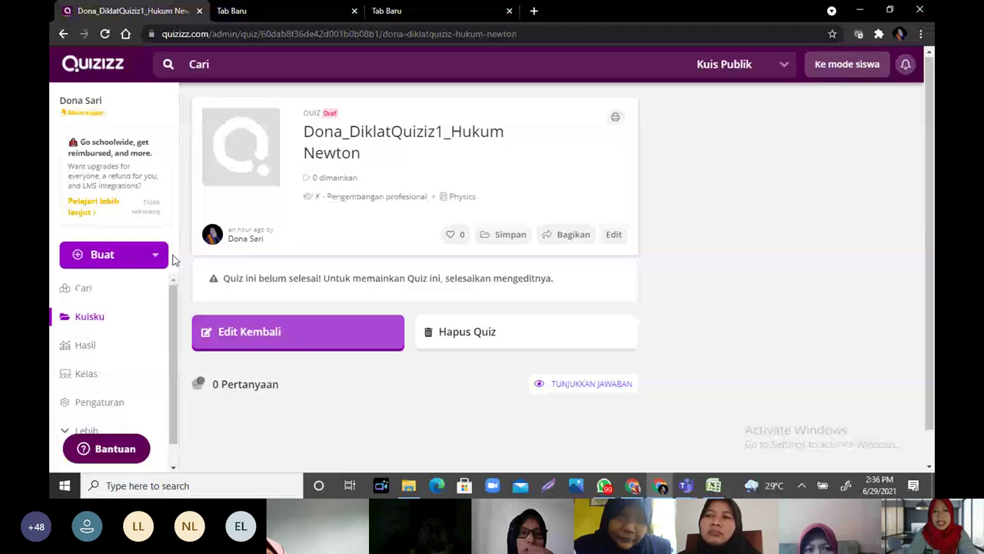
click(63, 35)
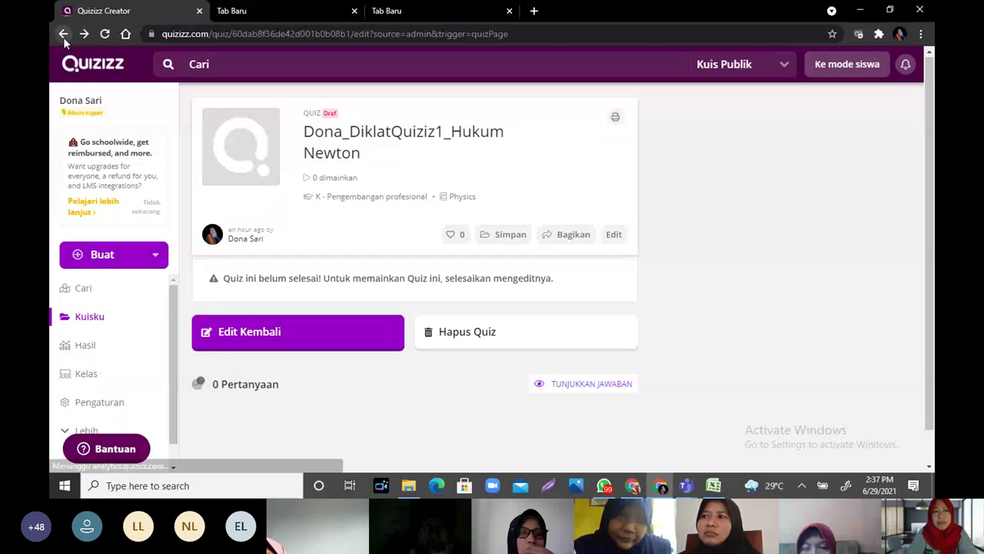
click(270, 316)
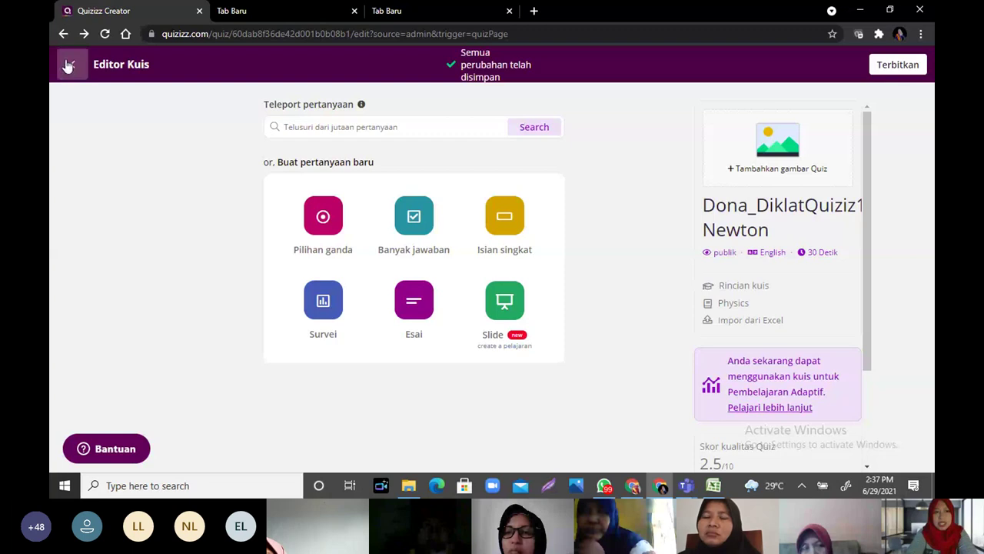
click(68, 68)
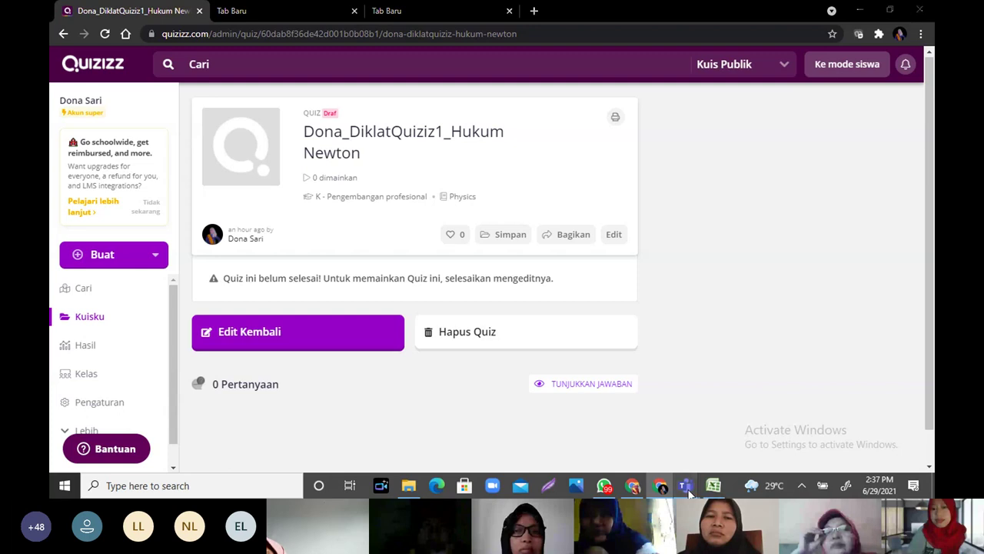
Step: Switch to the Microsoft Teams meeting "General" and mute the microphone
mouse_move(689, 490)
click(755, 439)
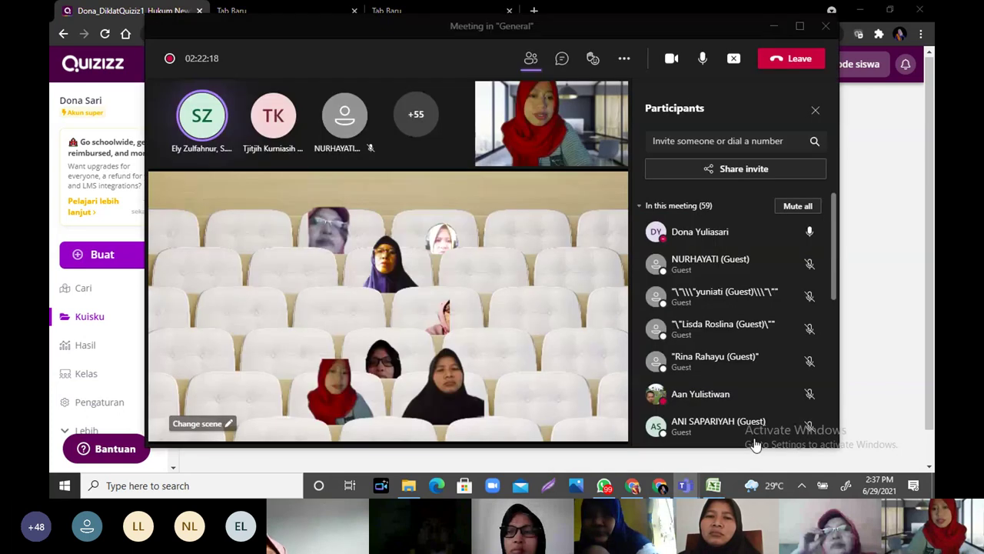
click(702, 60)
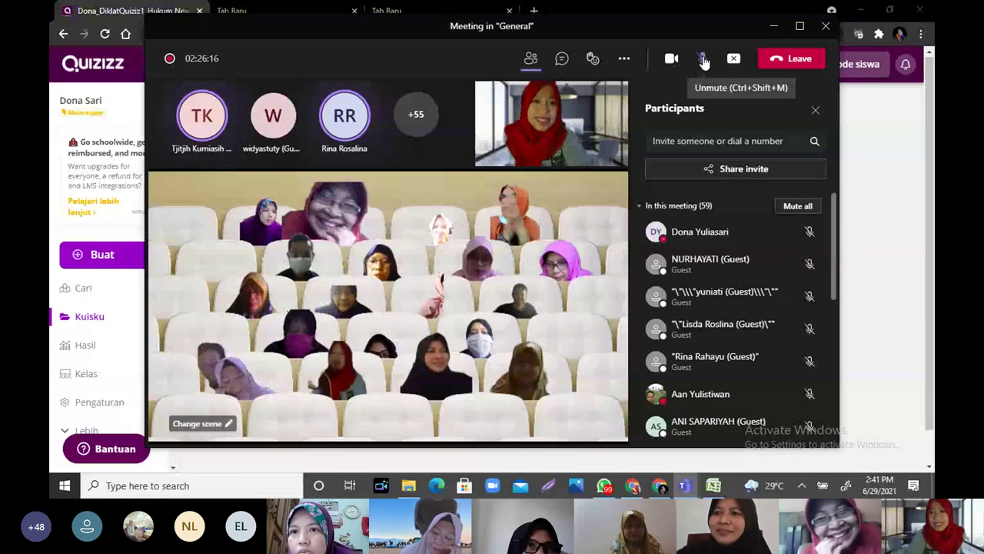
Step: Unmute the microphone in the Teams meeting and switch back to the Quizizz browser window
click(703, 60)
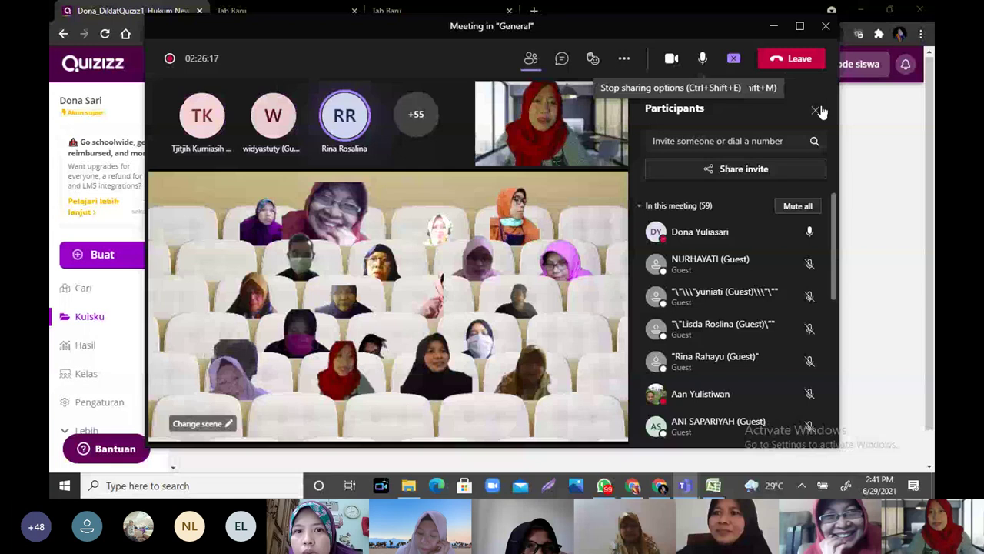
click(869, 160)
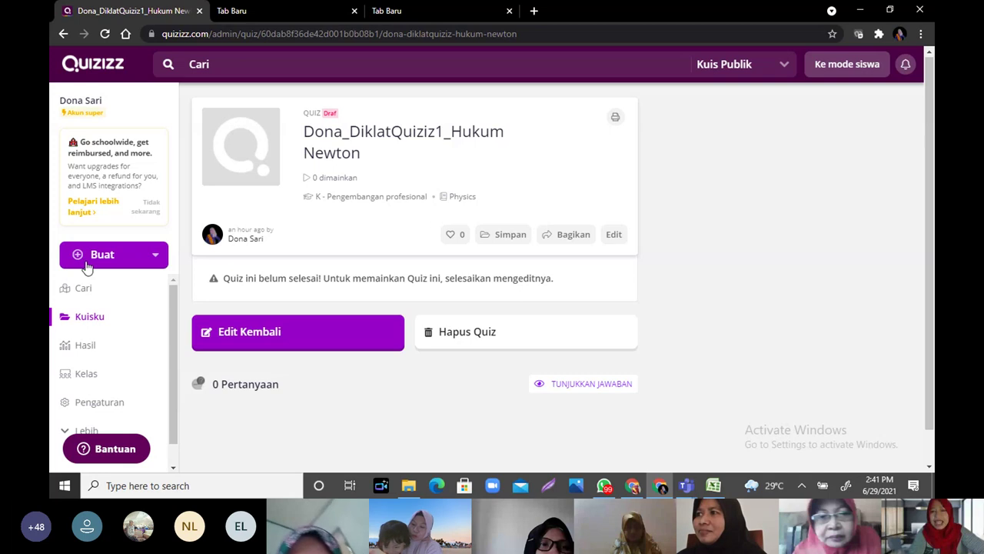
Step: Go to the Kuisku quiz list, select the "Diklat Video Pembelajaran" draft, and open it in the quiz editor
click(88, 318)
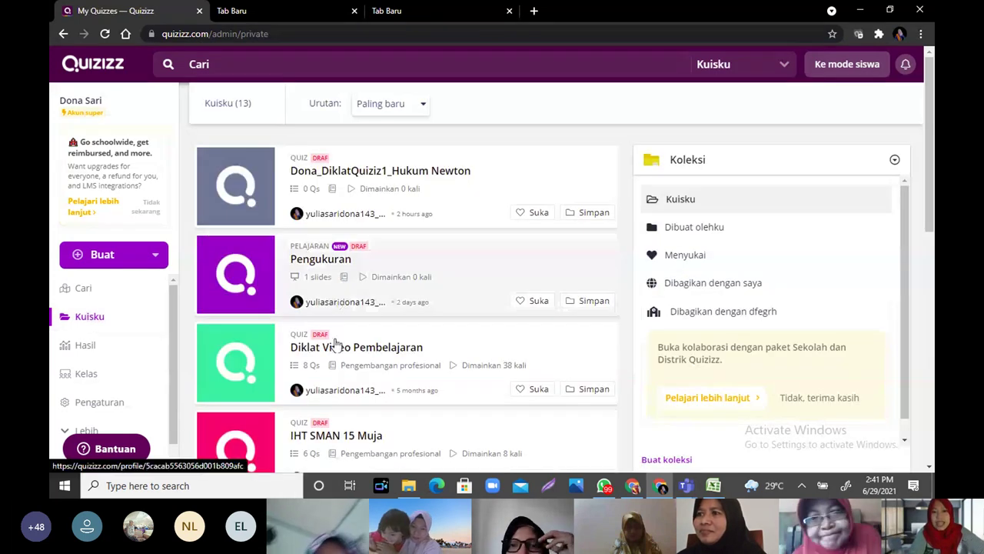
click(383, 354)
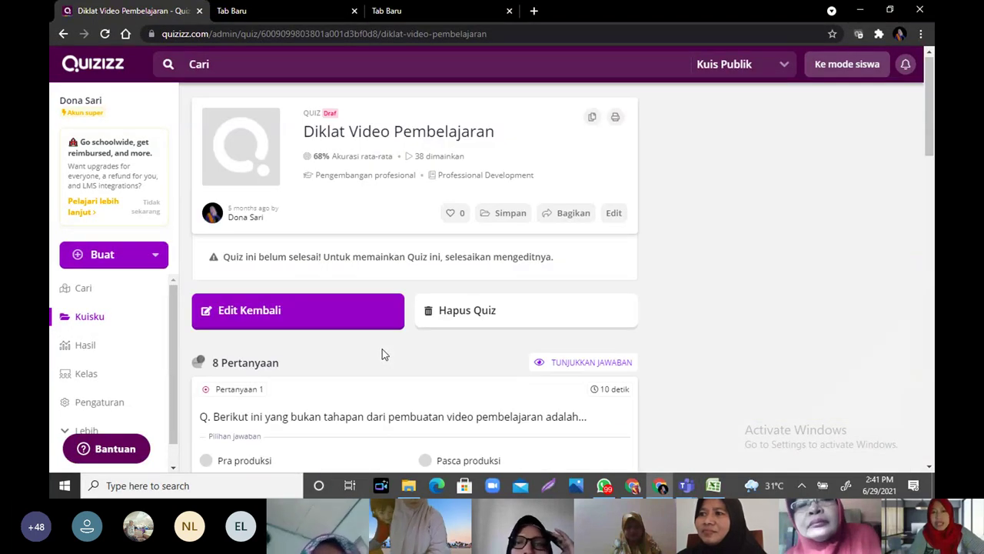
click(379, 310)
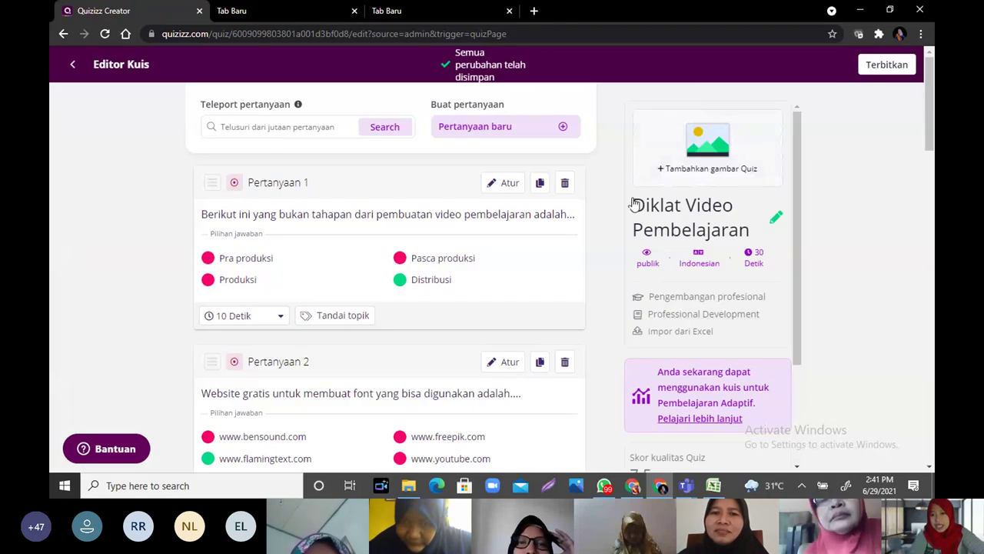
Step: Show the visibility choices in the quiz details of "Diklat Video Pembelajaran" and close the dialog without saving
click(646, 256)
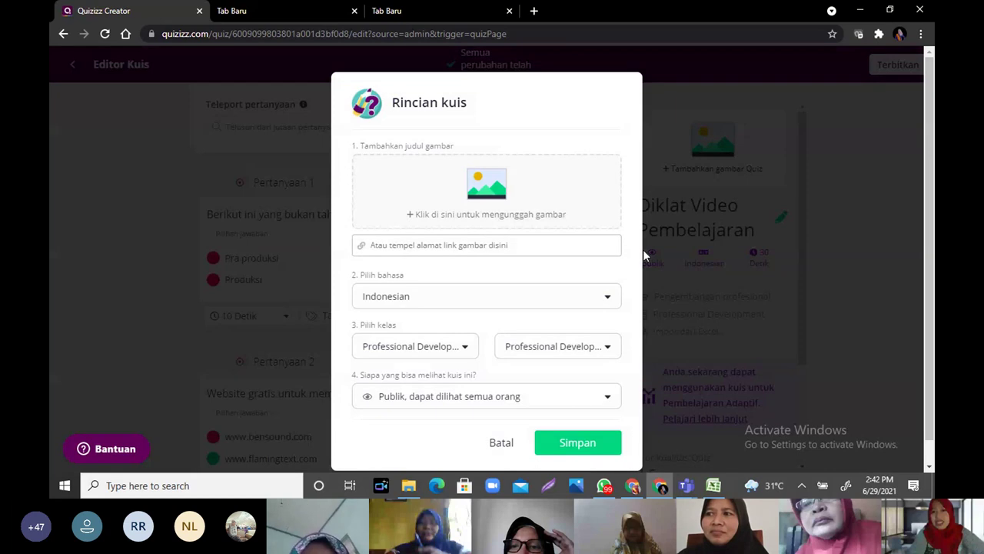
click(575, 395)
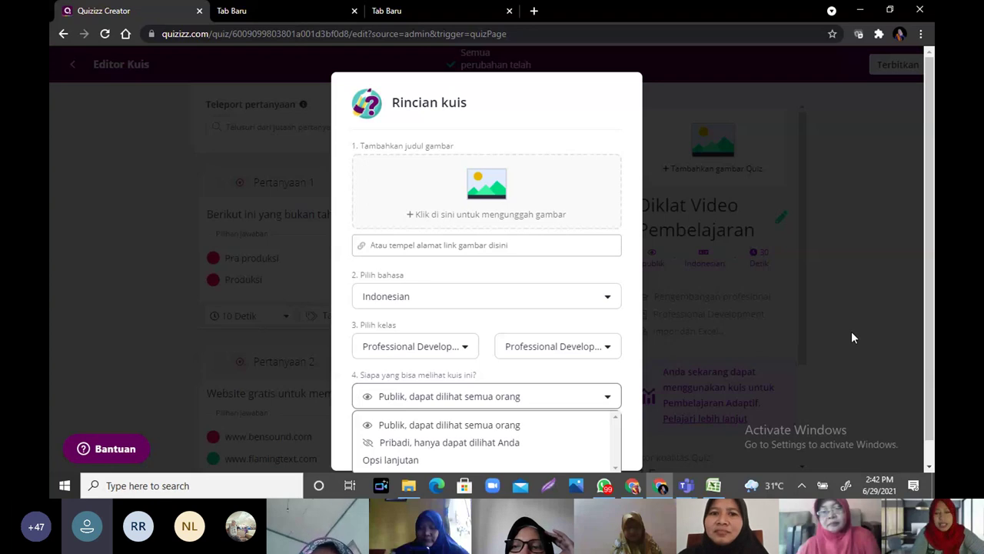
click(111, 268)
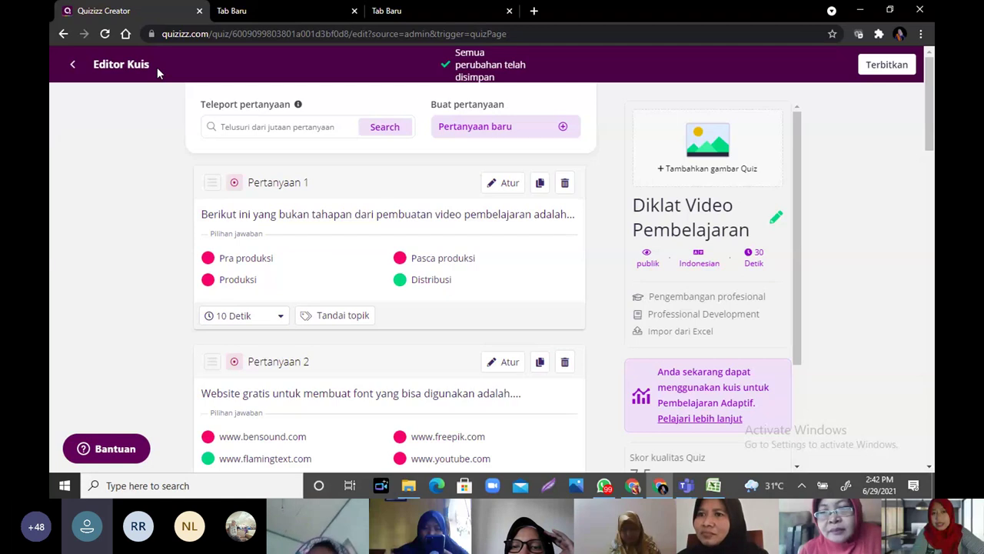
mouse_move(638, 267)
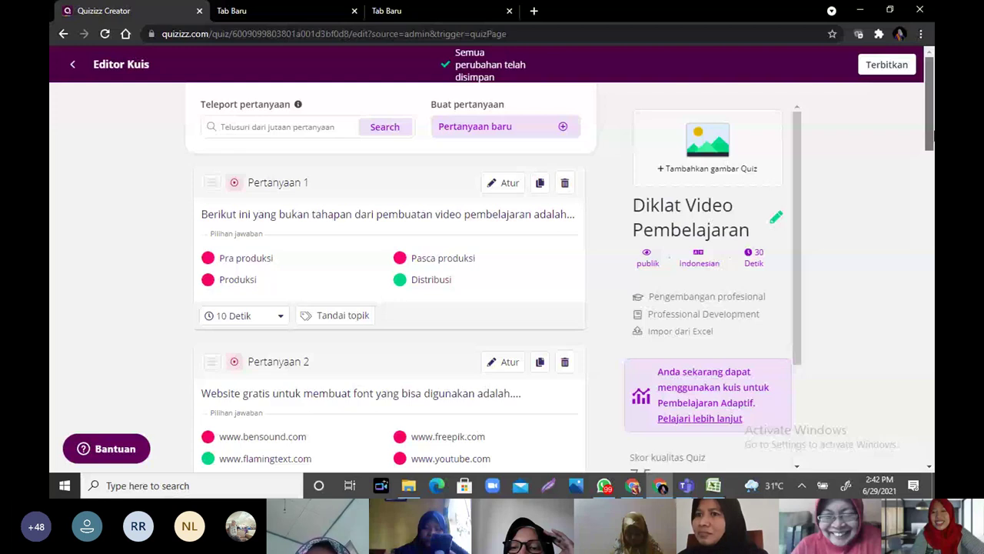
scroll(934, 139, down, 1)
scroll(934, 139, up, 1)
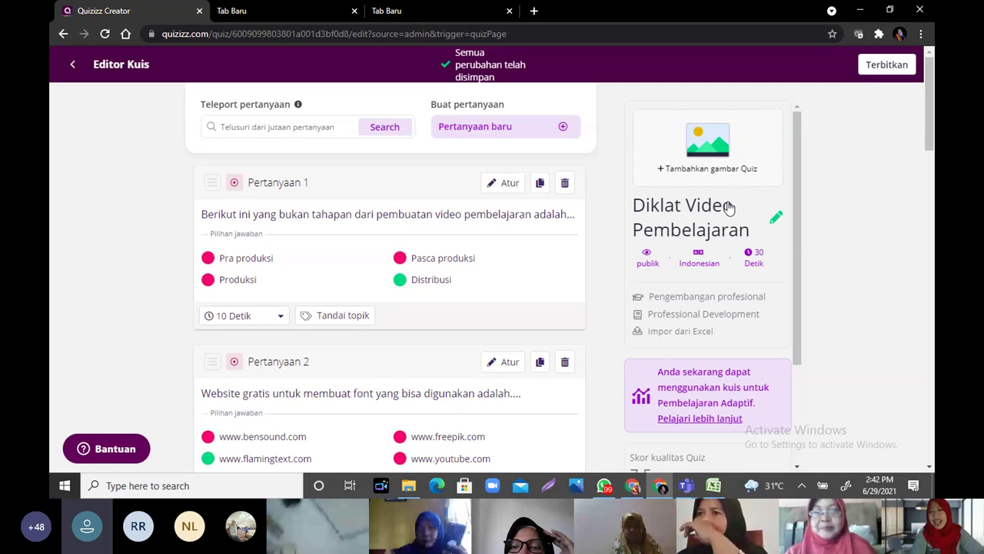
Step: Review the public, private and advanced visibility options of the quiz two more times, closing the details unsaved each time
click(645, 260)
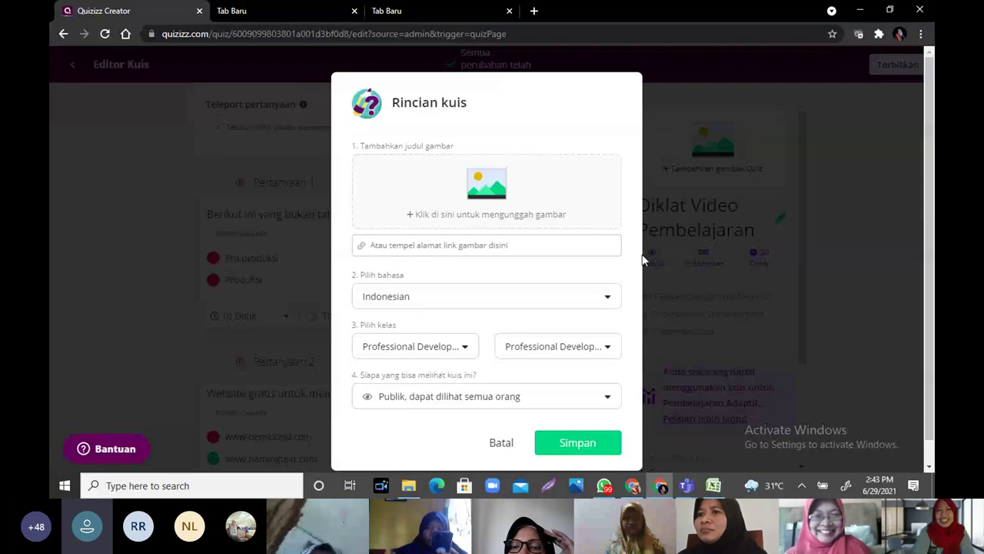
click(607, 400)
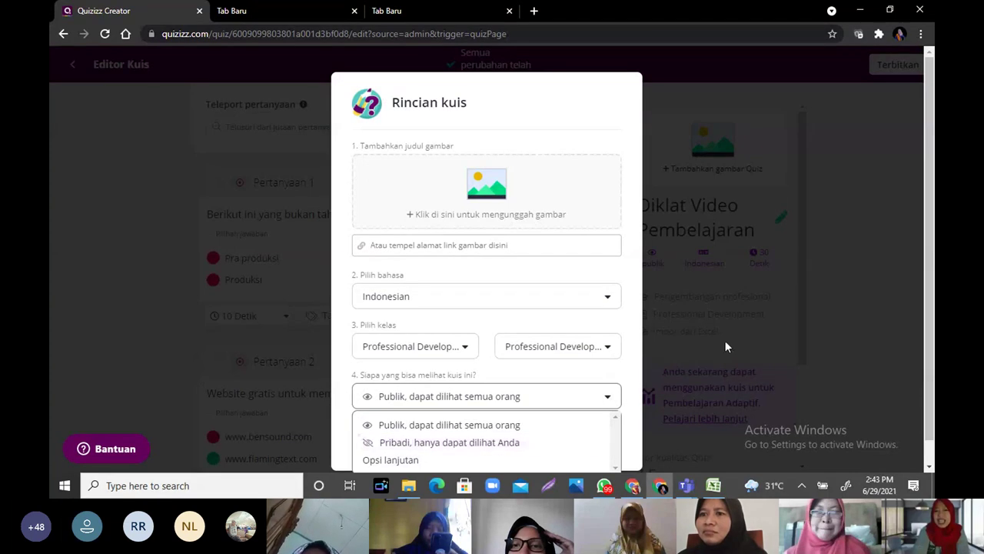
click(845, 264)
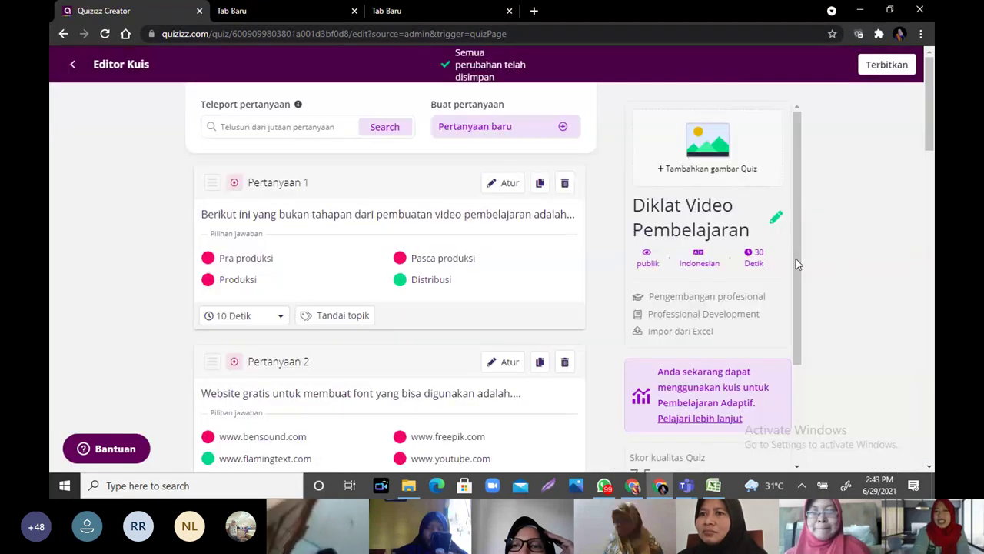
click(647, 257)
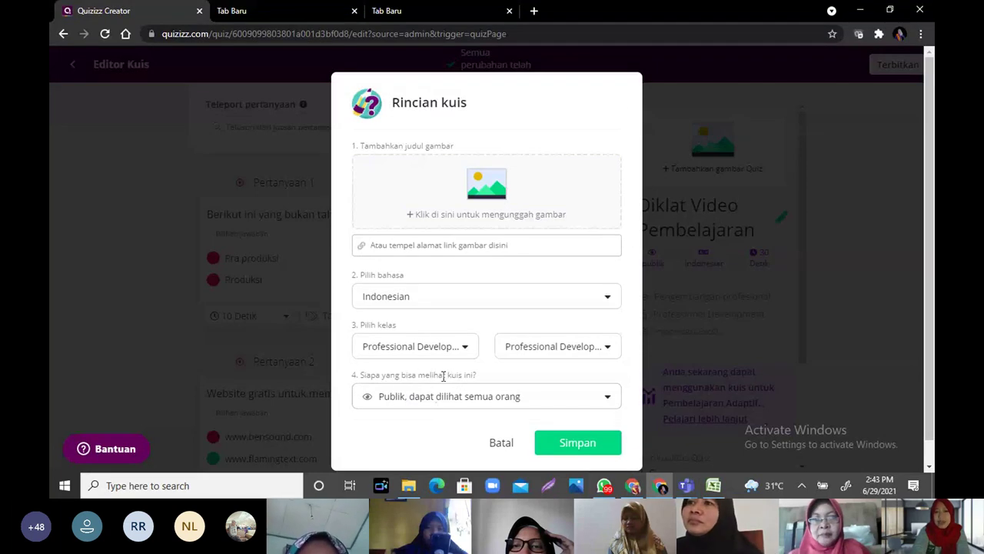
click(568, 404)
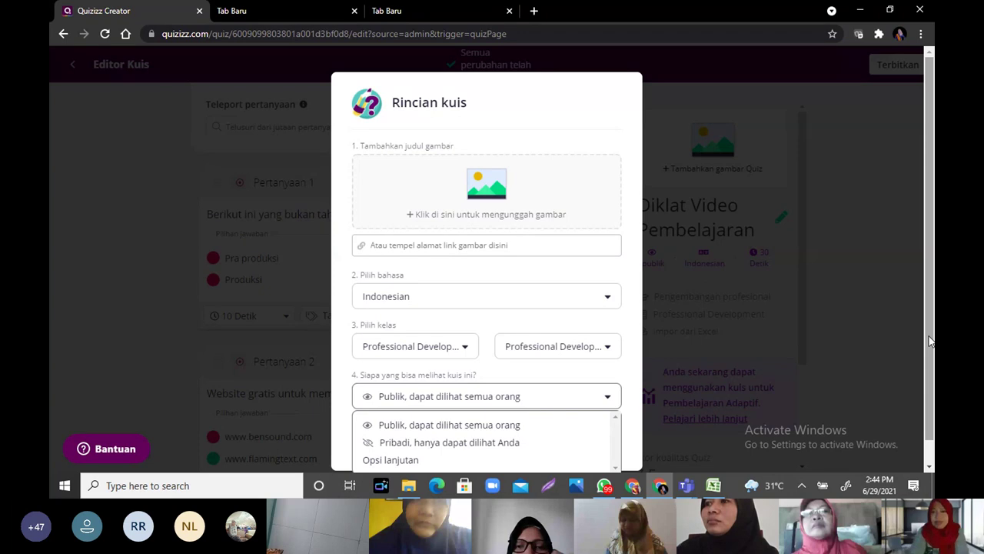
click(868, 234)
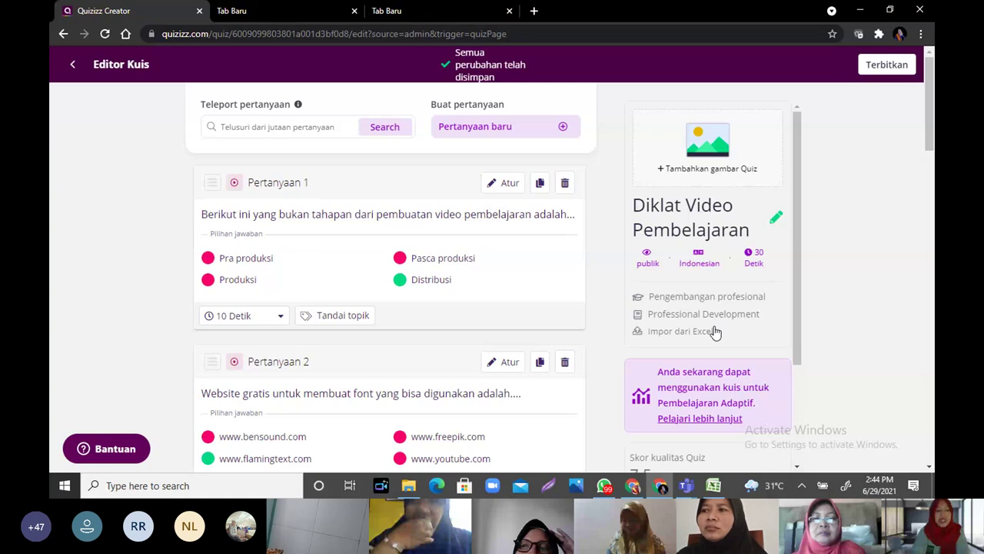
Step: Display the quiz's Excel import dialog, close it without uploading a file, and open it again
click(689, 335)
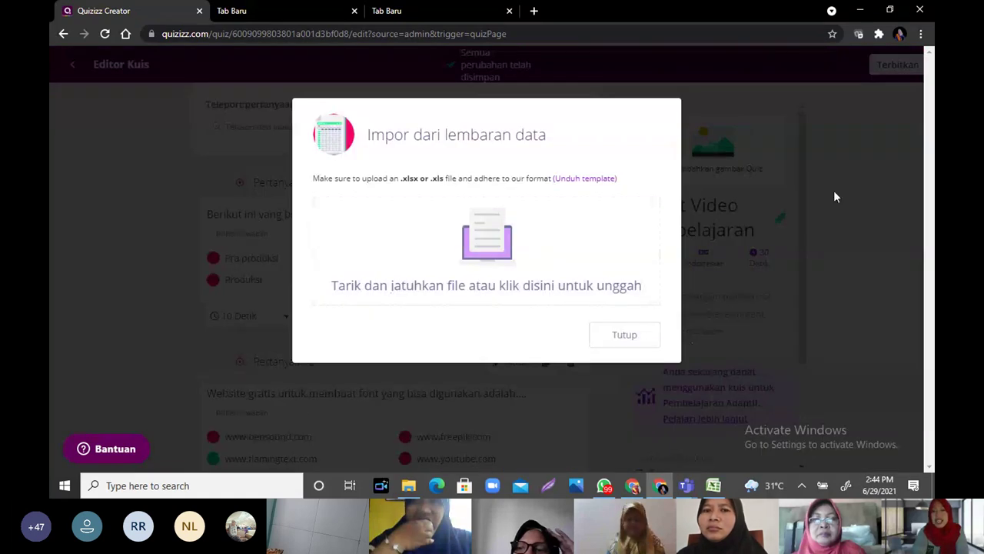
click(636, 340)
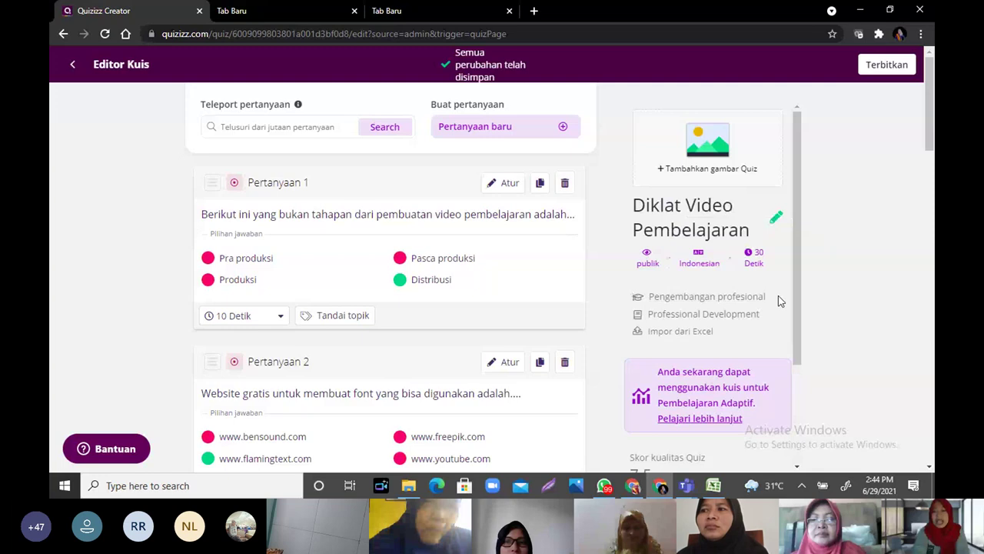
click(696, 335)
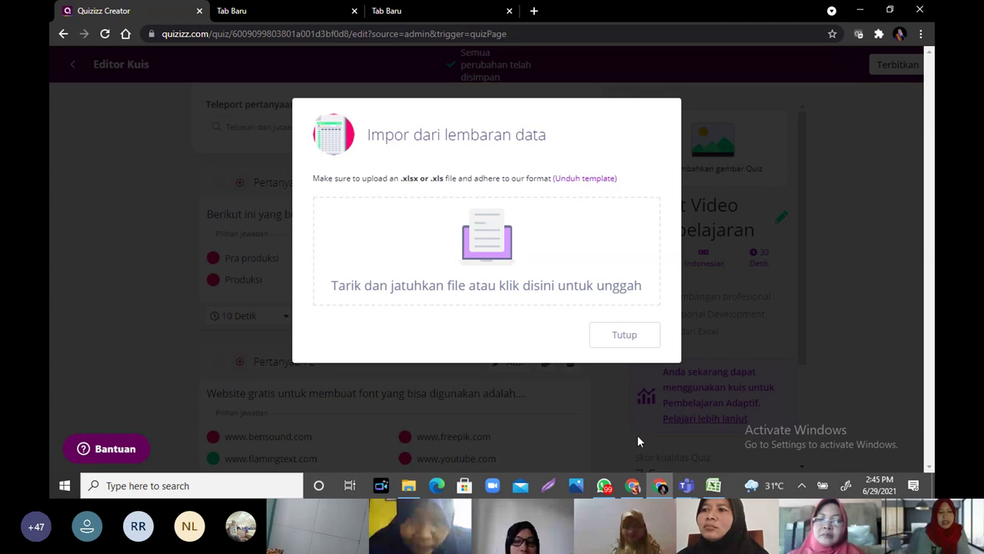
Step: Switch to the Google Slides deck "Template Tugas Quizizz Day Two" and view the teleportation slide 7 and meme slide 8
click(632, 486)
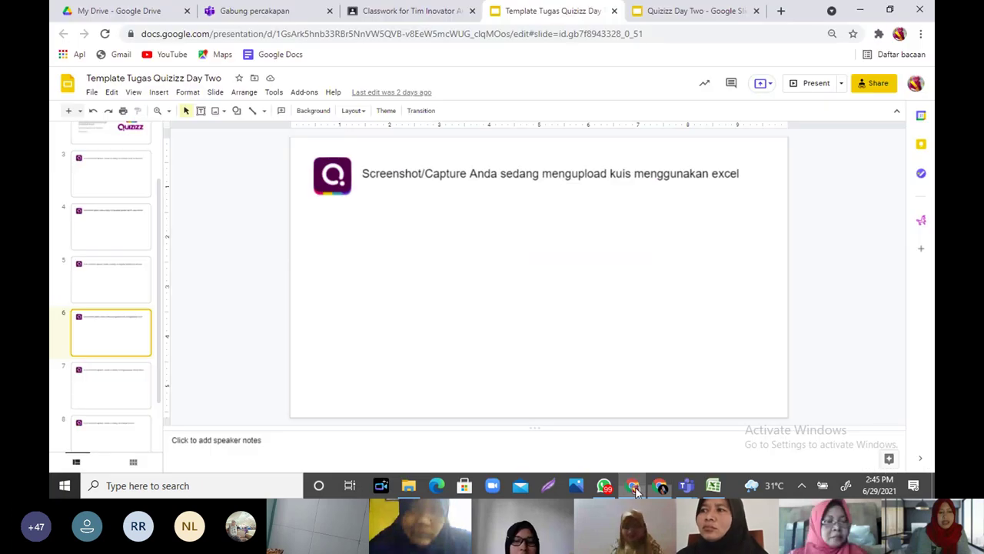
click(106, 437)
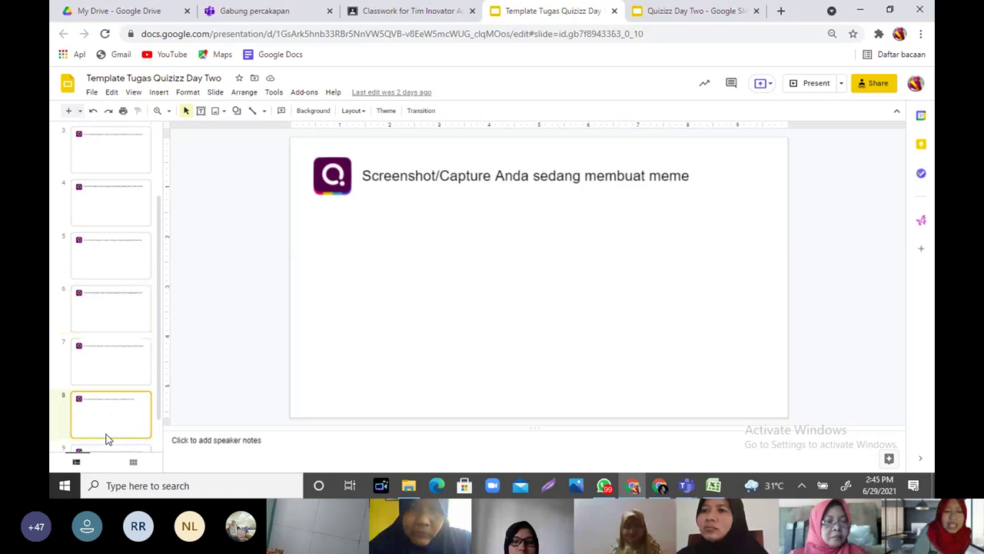
click(105, 375)
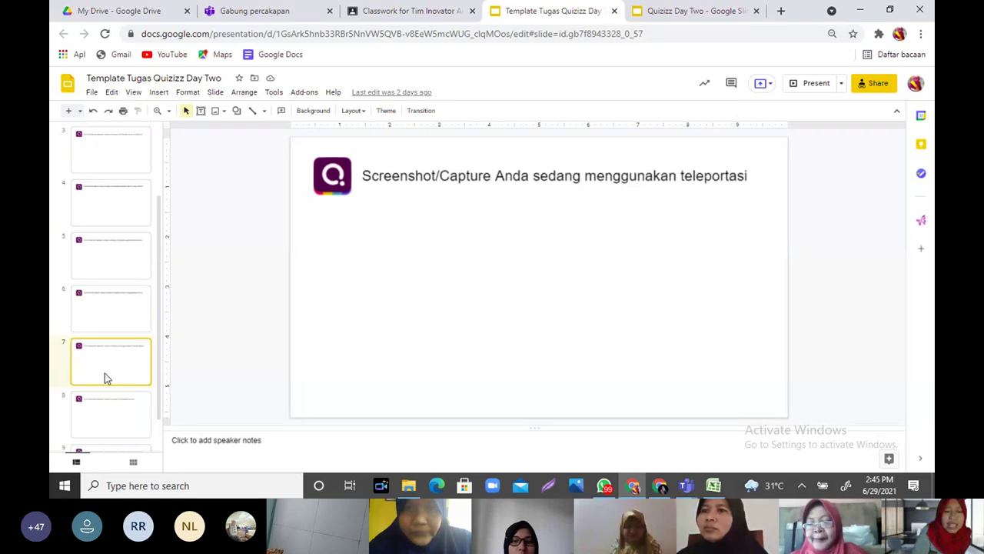
click(116, 422)
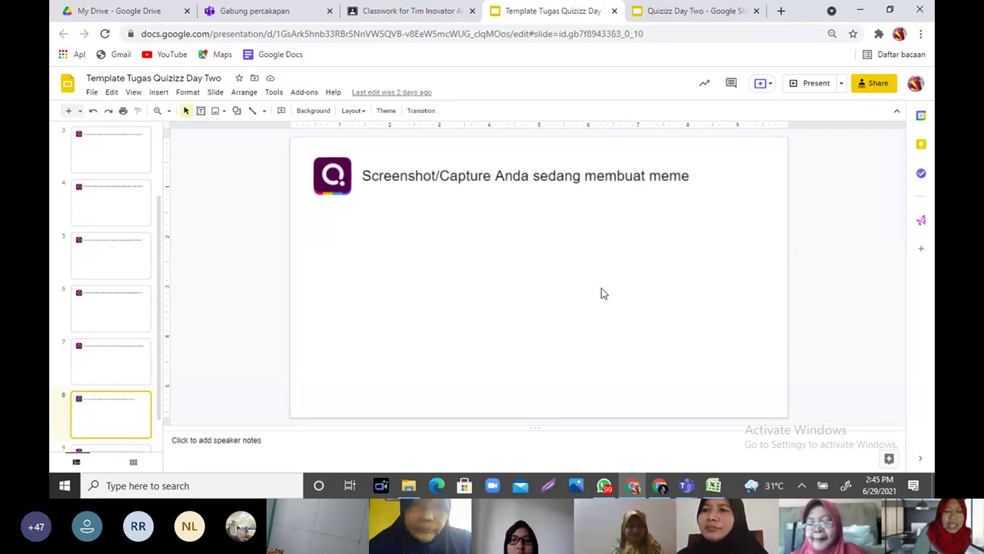